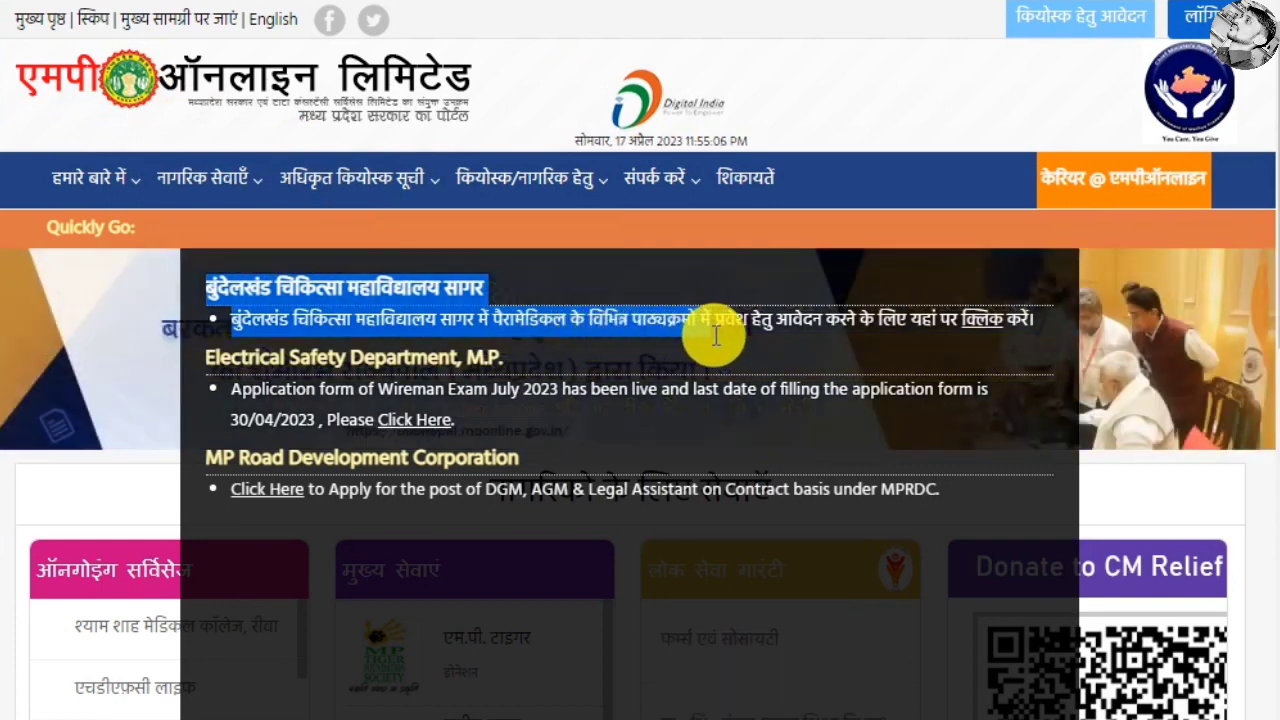
Step: Open the Bundelkhand Medical College, Sagar admission page and browse its services and downloads tabs
click(824, 340)
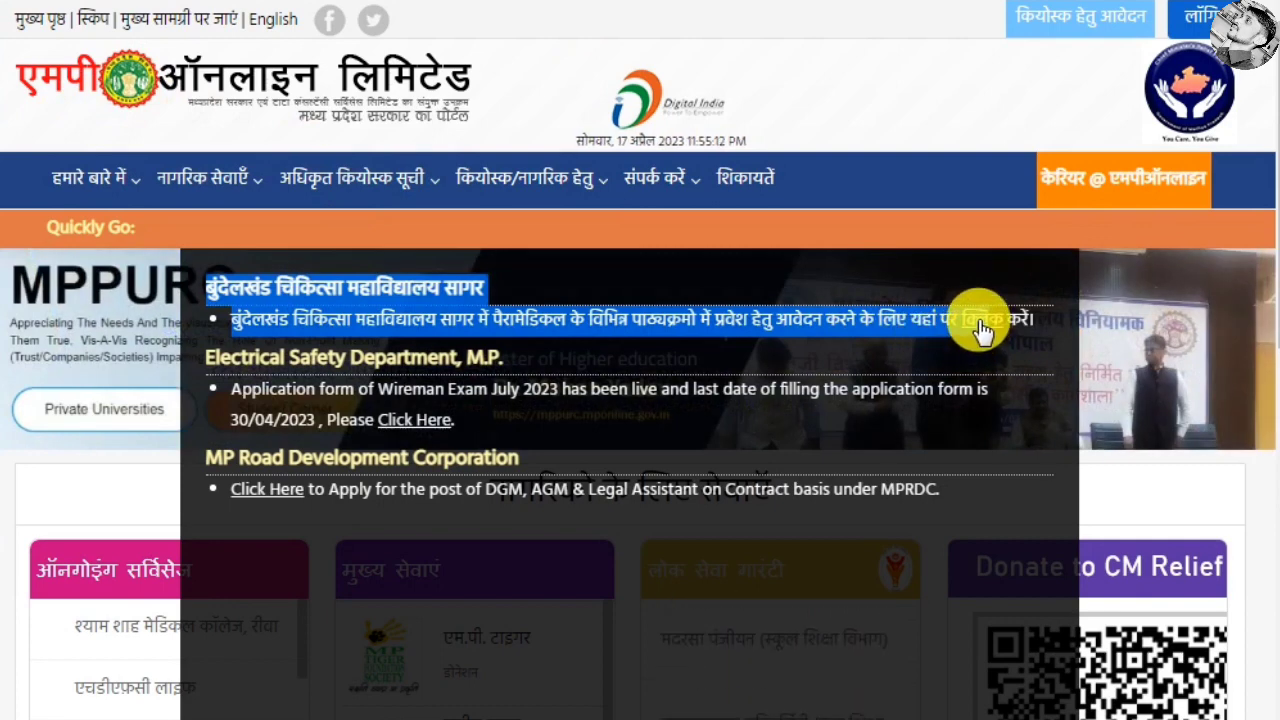
click(975, 322)
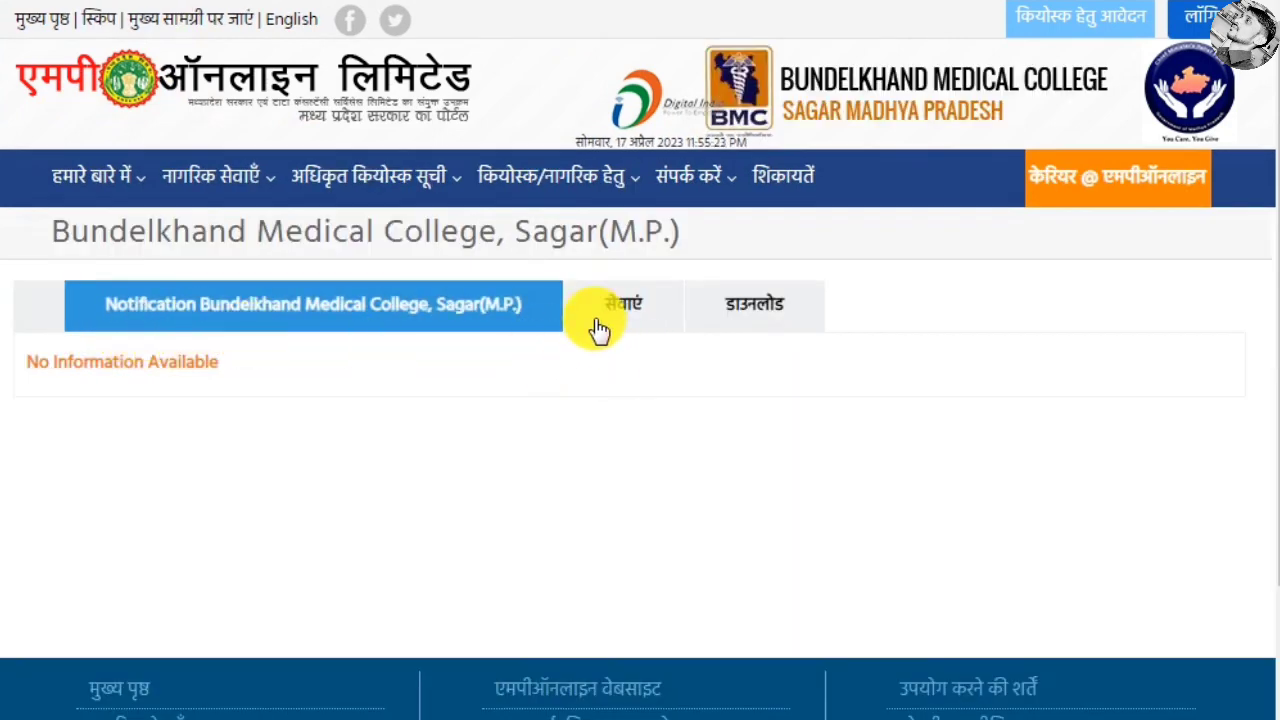
click(624, 309)
click(769, 313)
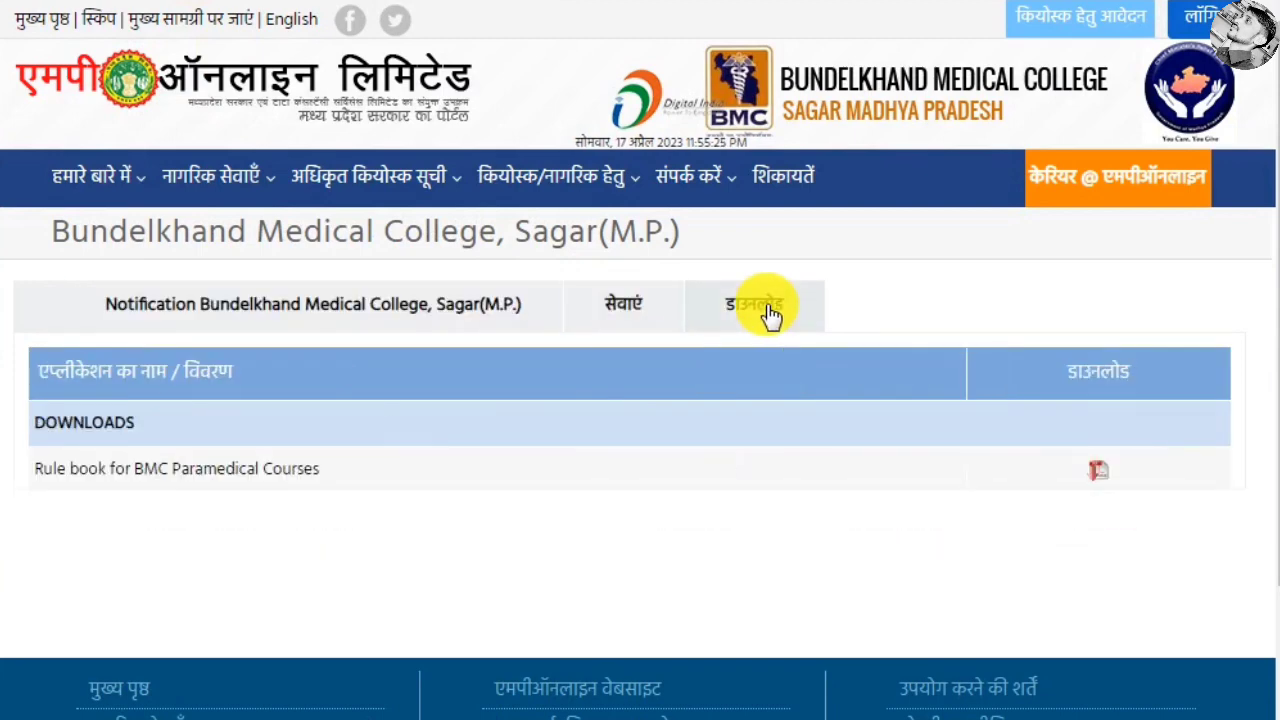
click(625, 305)
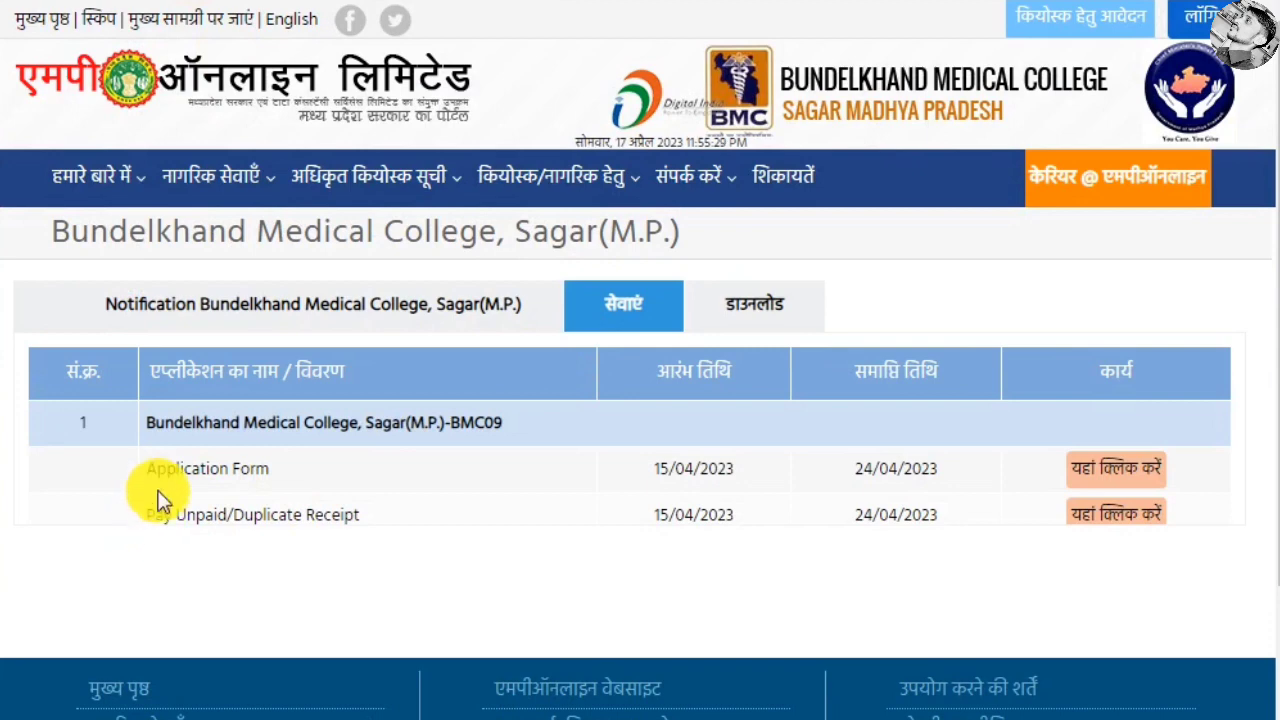
Step: Check the Application Form's 24/04/2023 closing date, then show the downloads list with the rule book
drag(146, 470, 647, 490)
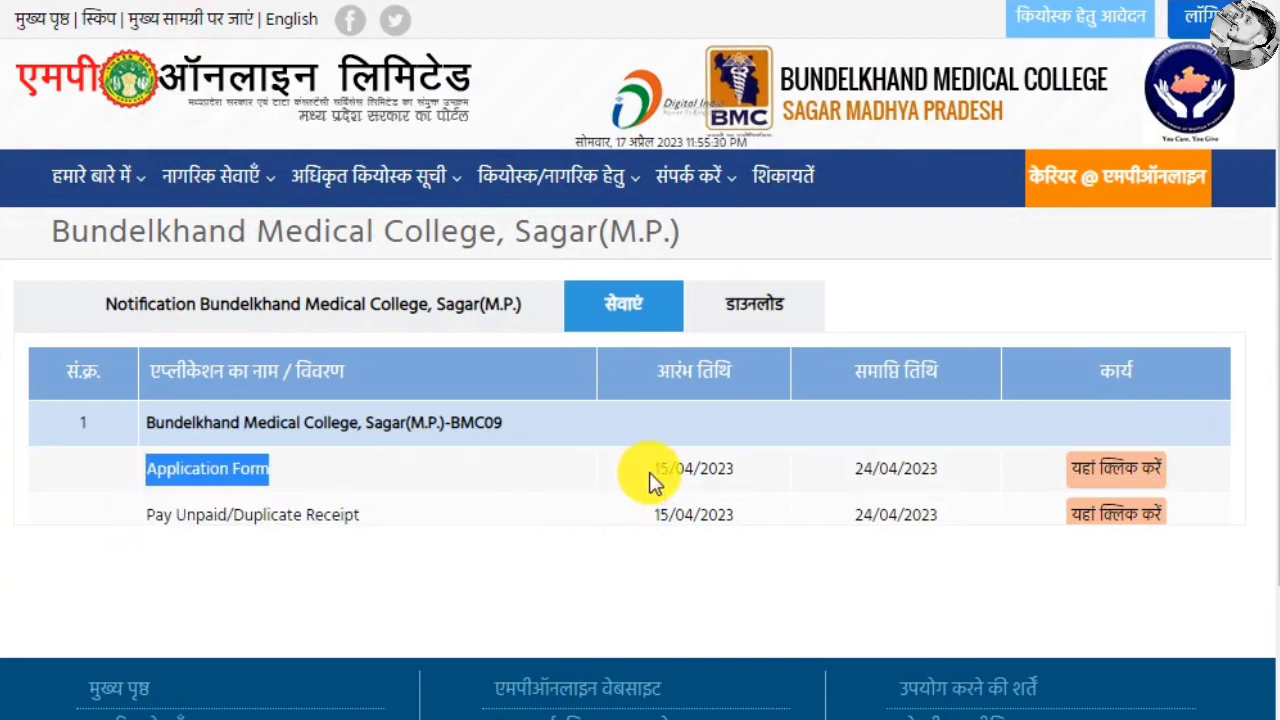
click(727, 468)
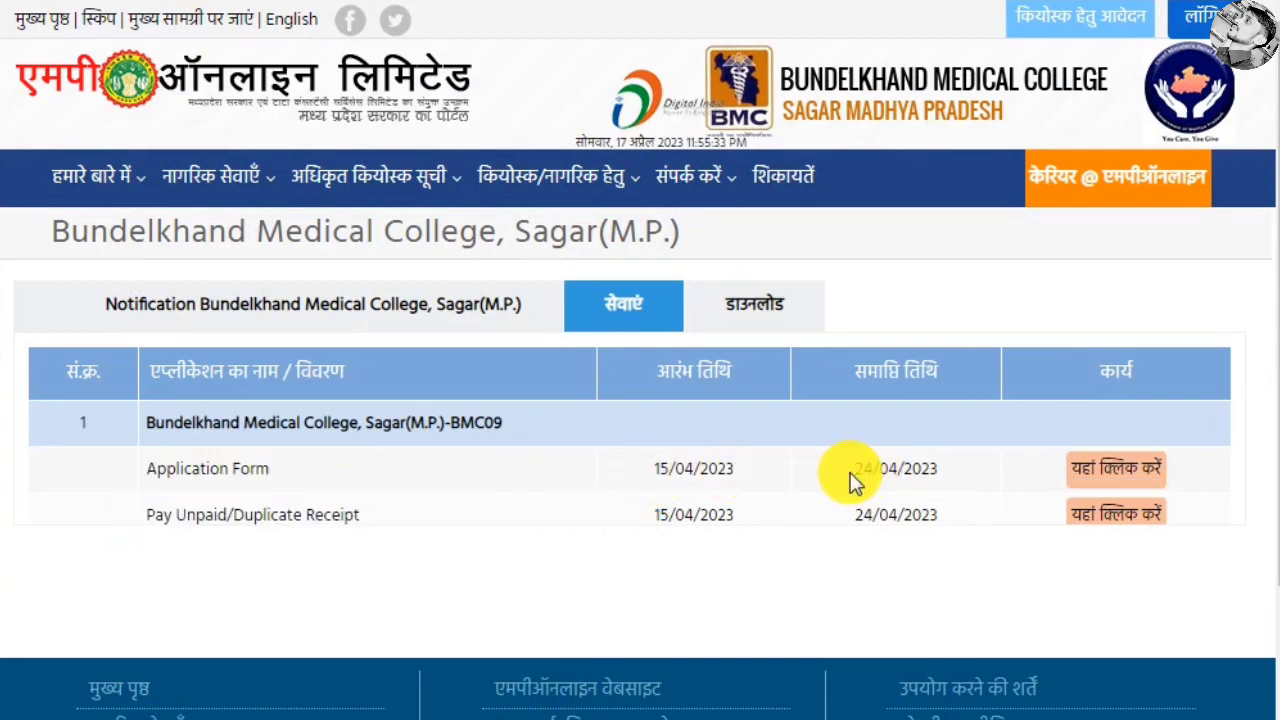
drag(852, 470, 940, 478)
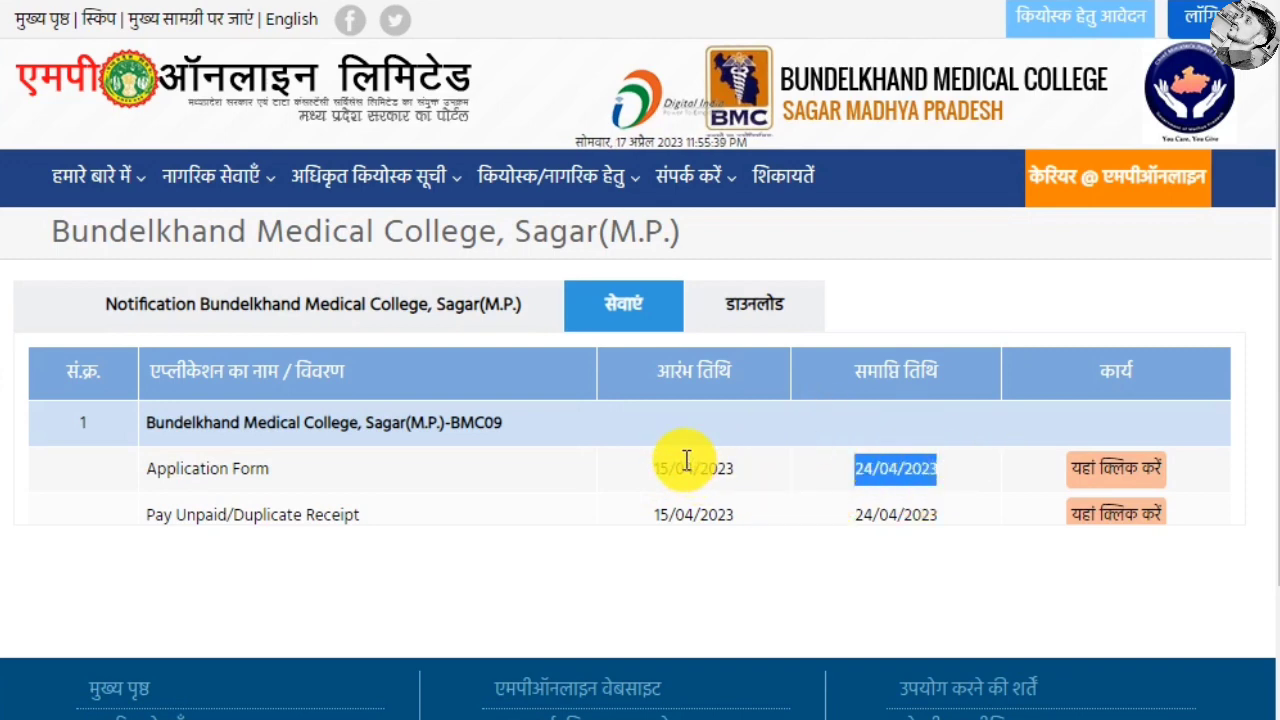
click(758, 311)
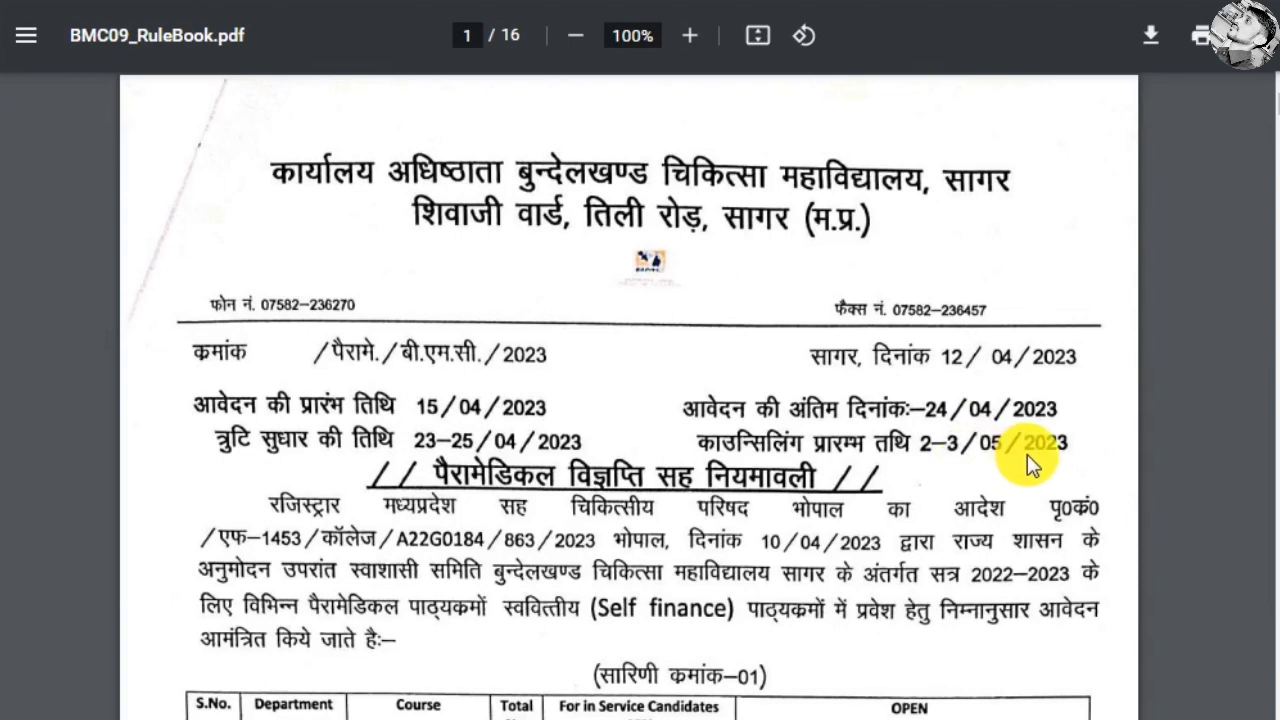
Step: Scroll through the rule book's paramedical seat table to the fee and age notes on page 2
scroll(620, 475, down, 3)
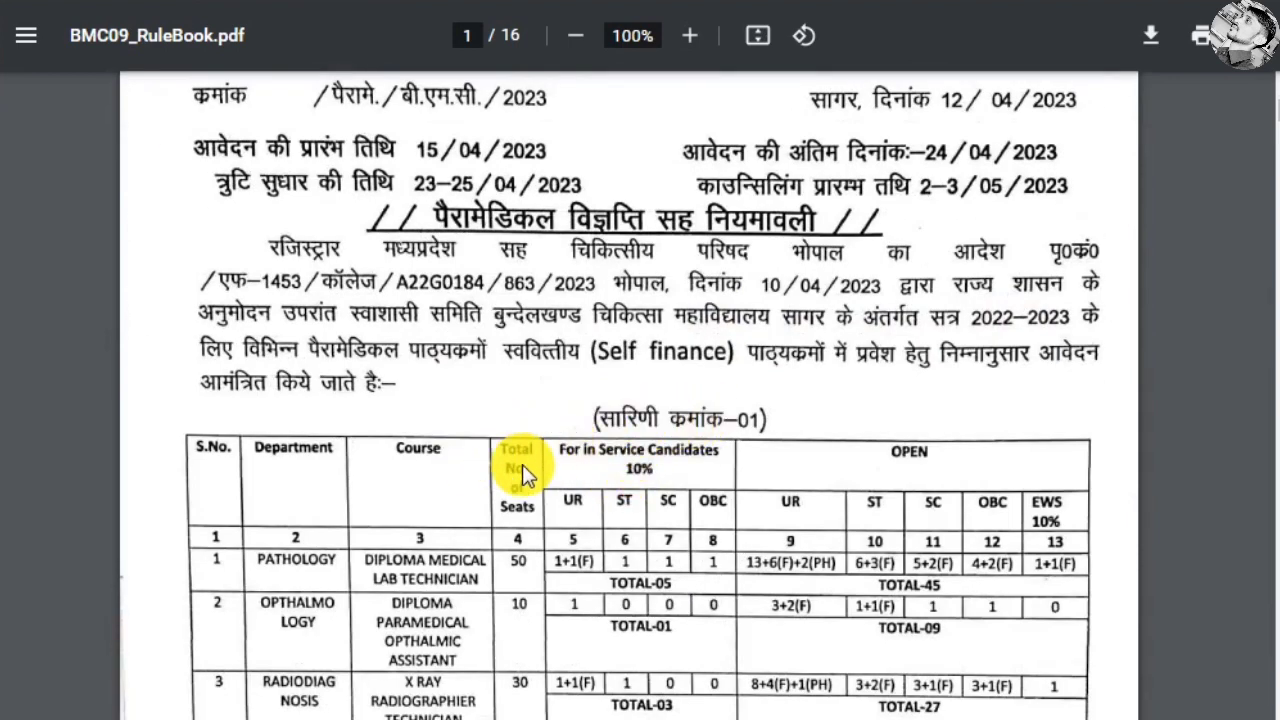
scroll(516, 468, down, 2)
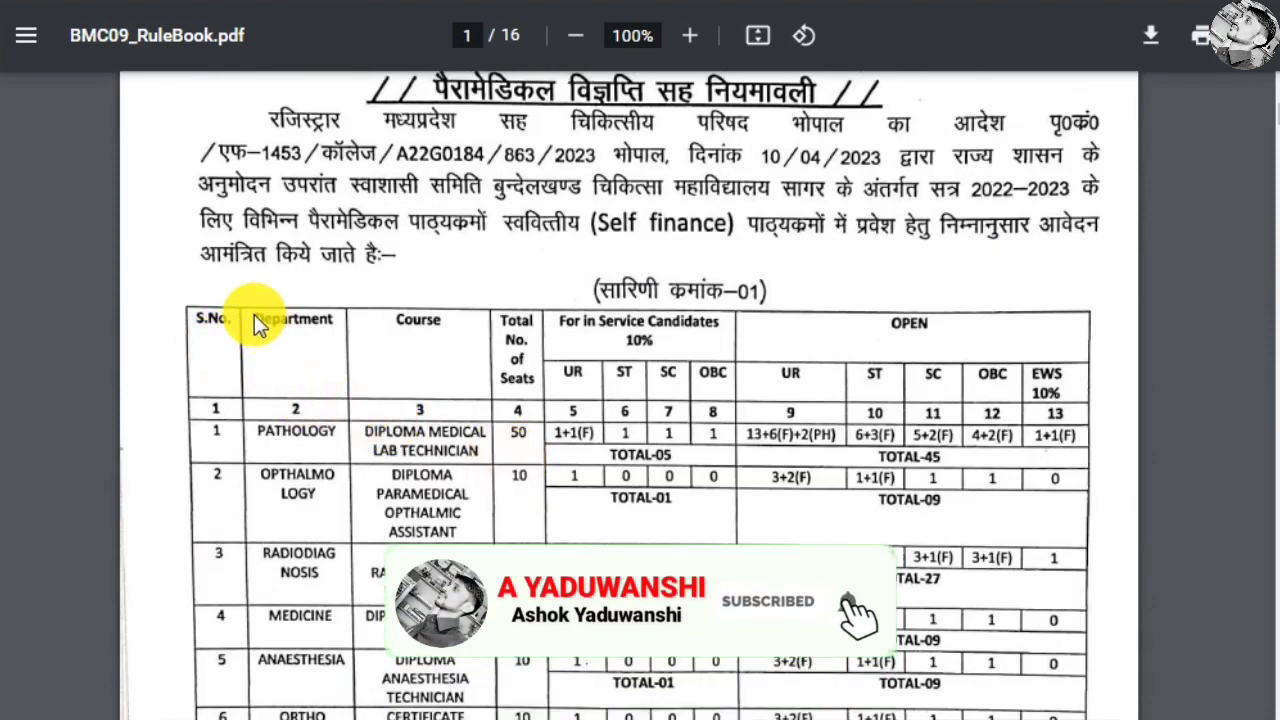
scroll(318, 412, down, 2)
scroll(320, 410, up, 4)
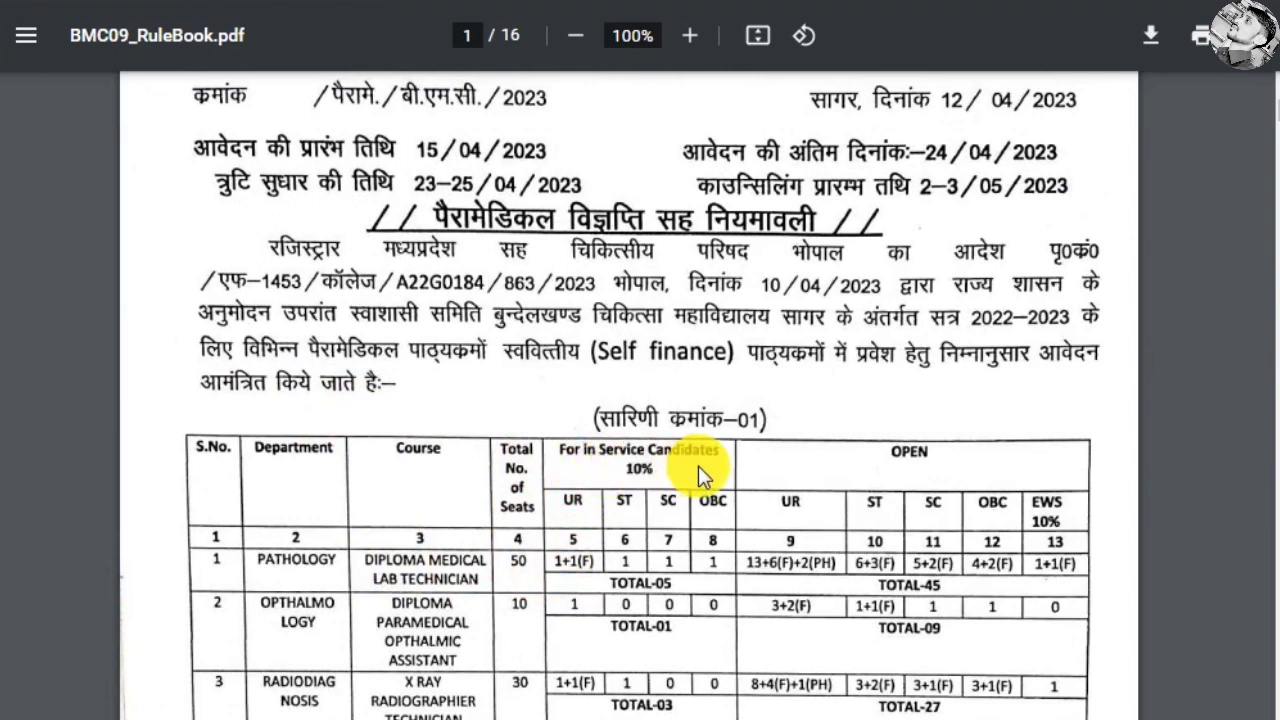
scroll(616, 562, down, 2)
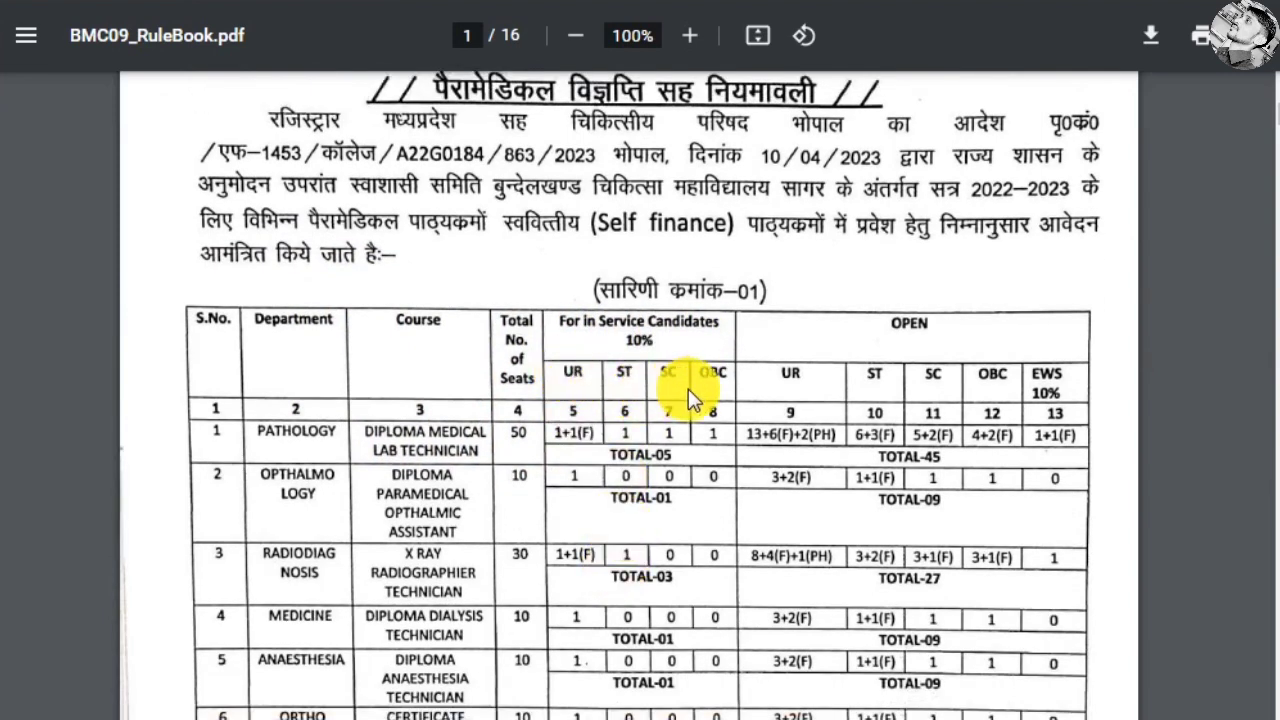
scroll(906, 413, down, 4)
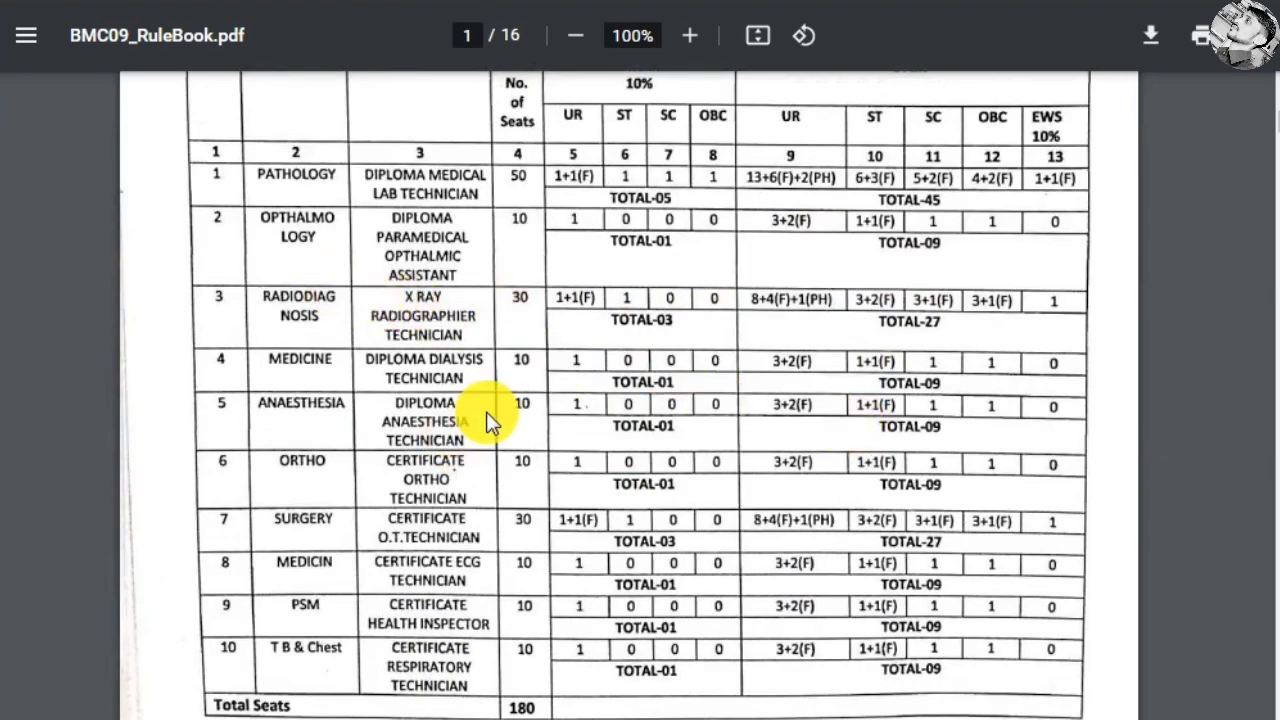
scroll(646, 466, down, 10)
scroll(537, 347, up, 4)
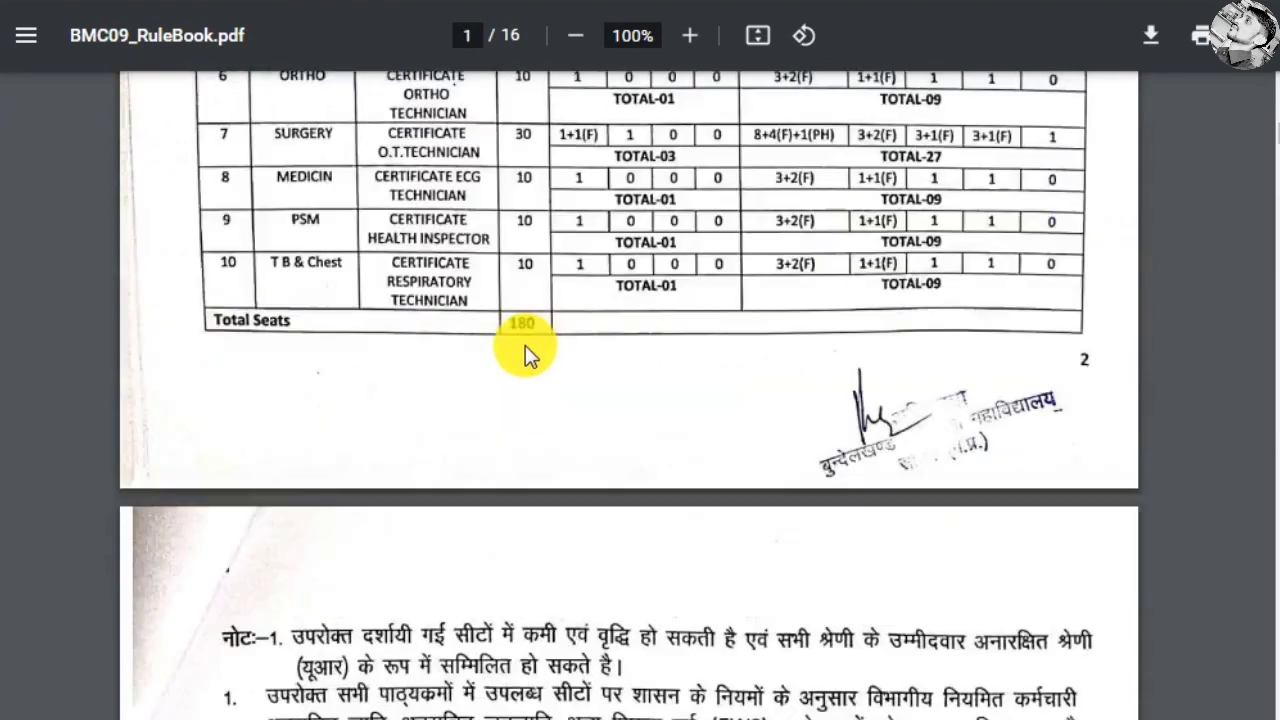
scroll(572, 400, down, 10)
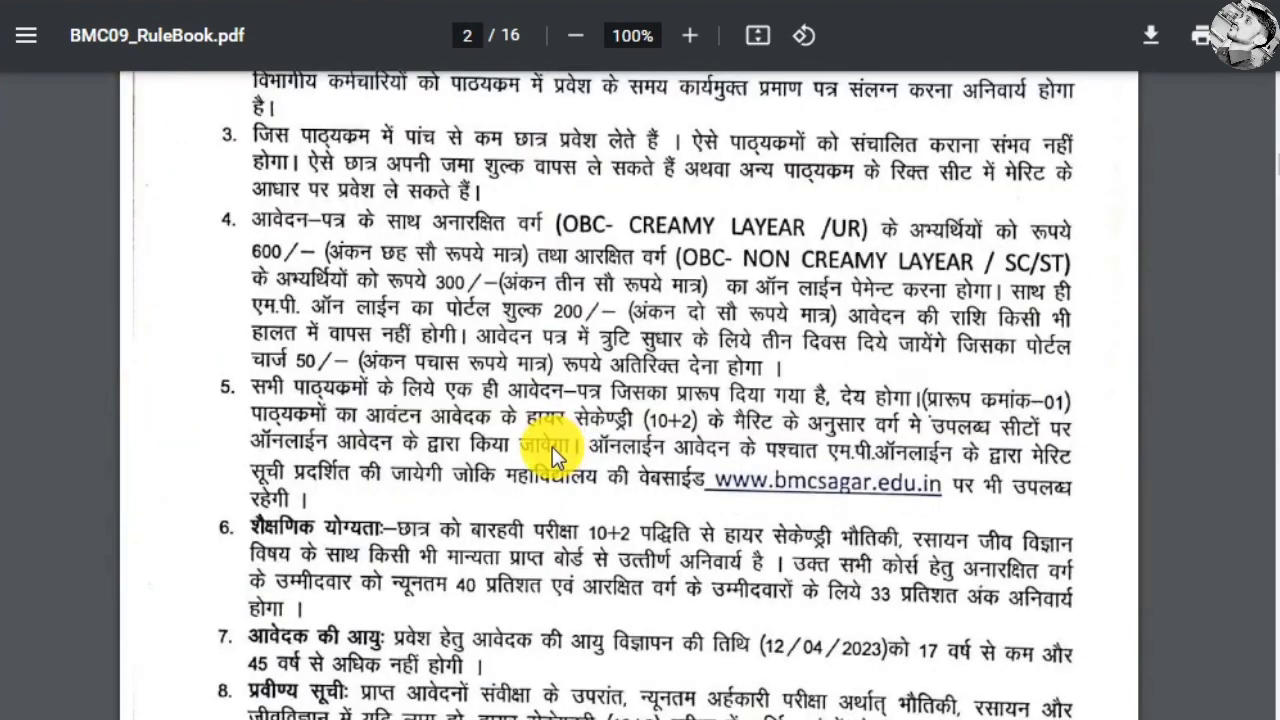
scroll(360, 523, down, 4)
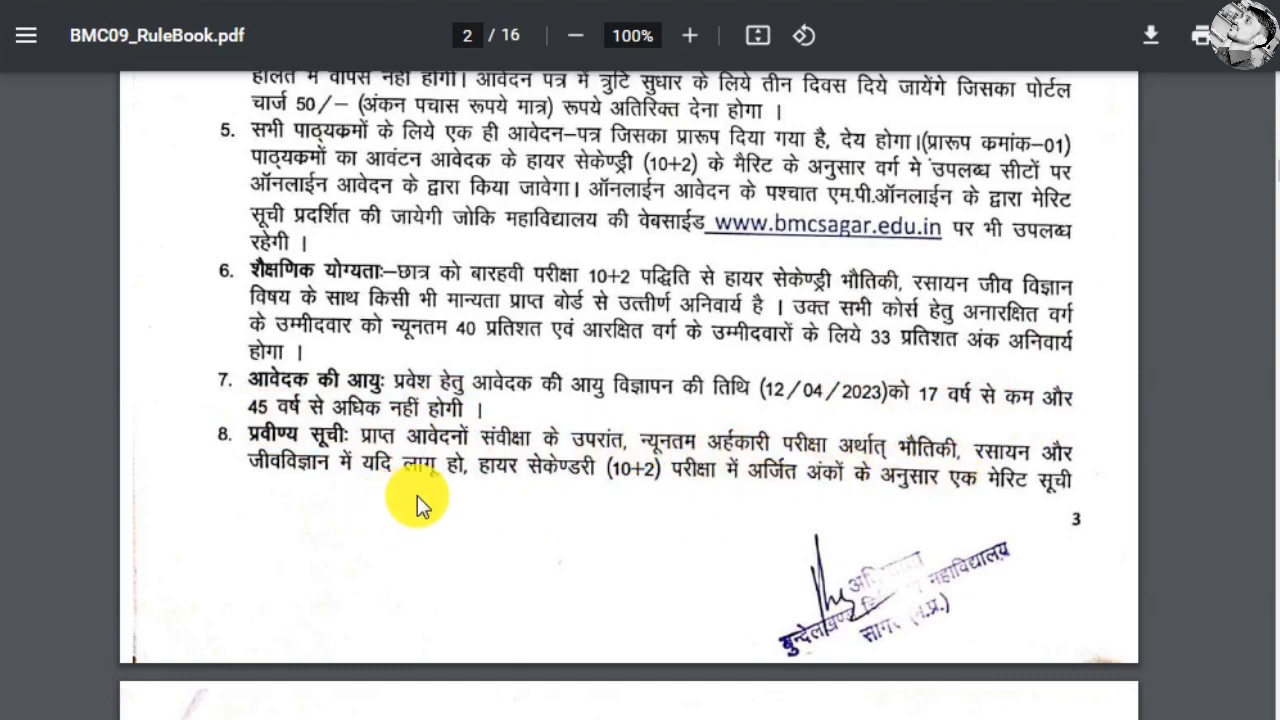
scroll(560, 450, down, 4)
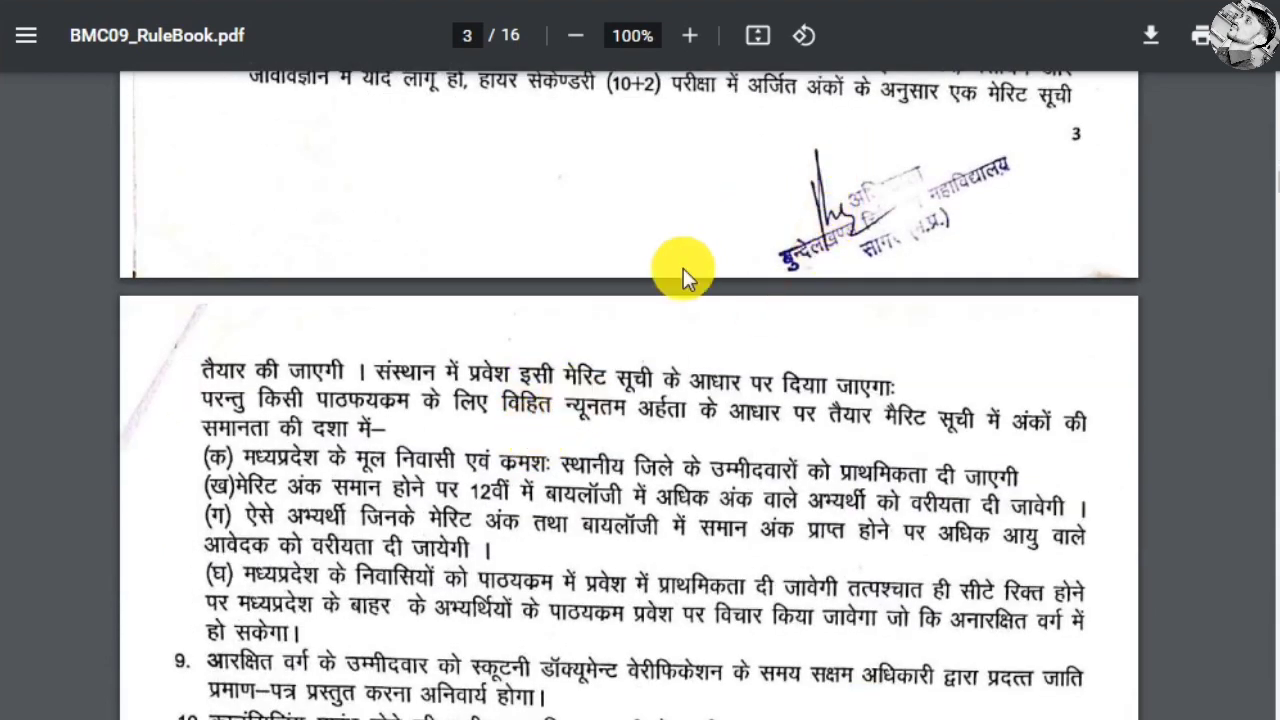
scroll(448, 332, down, 5)
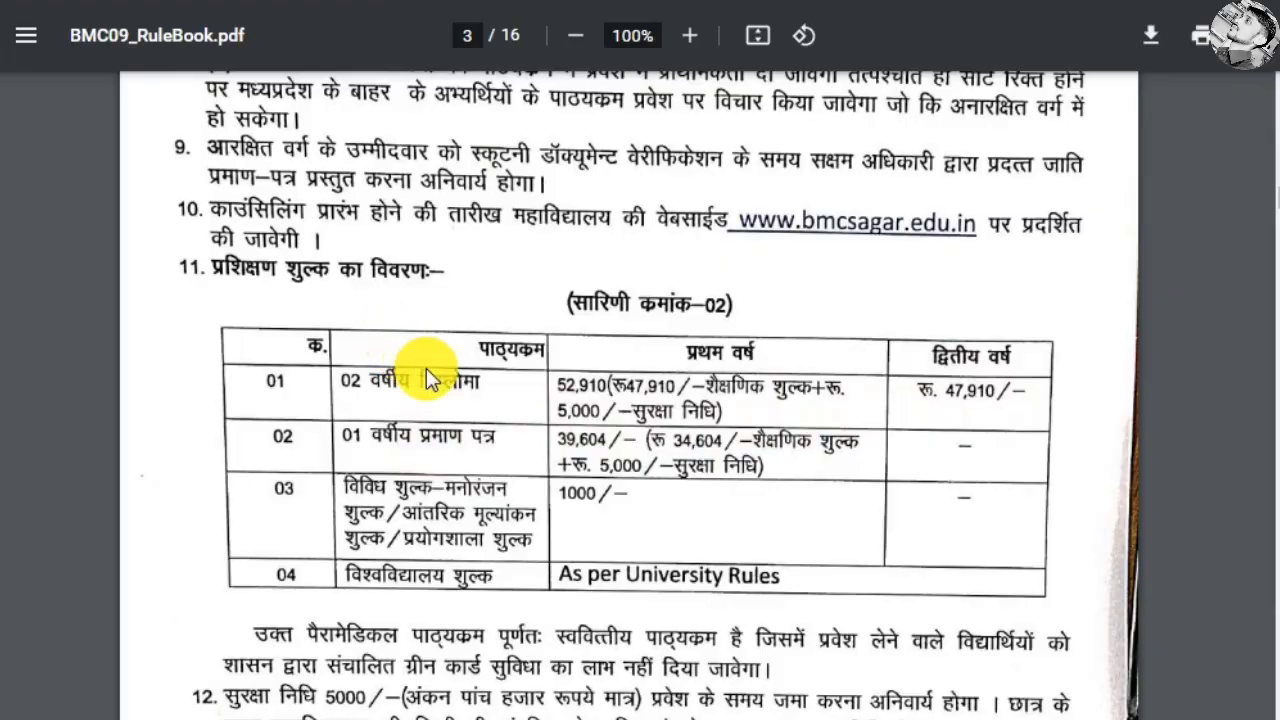
scroll(499, 359, down, 20)
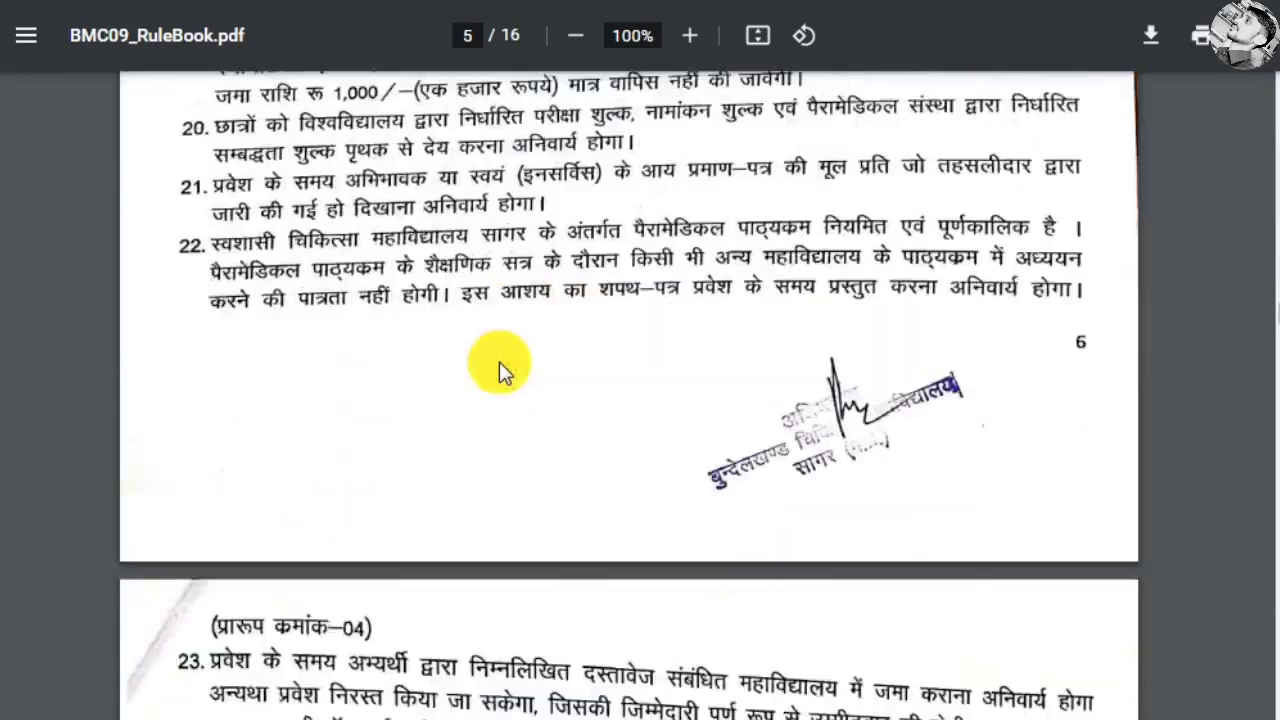
scroll(499, 362, down, 20)
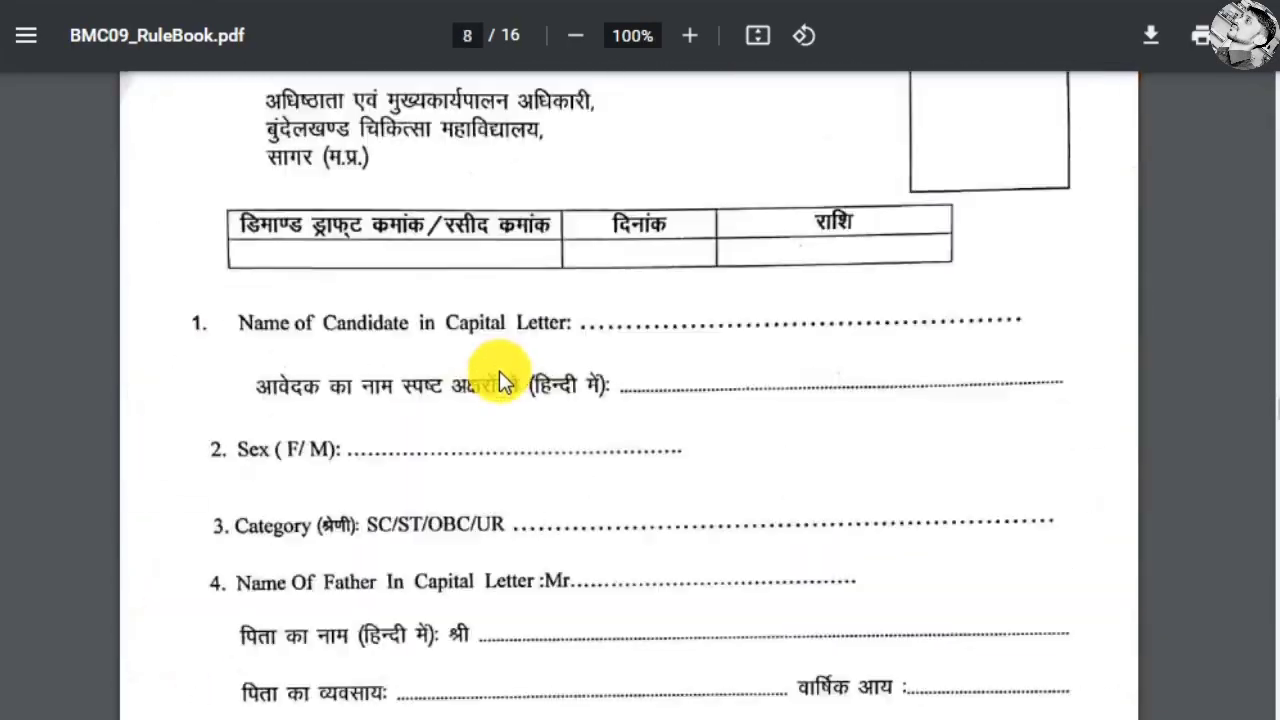
scroll(503, 385, up, 5)
drag(1266, 414, 1272, 120)
scroll(543, 400, up, 20)
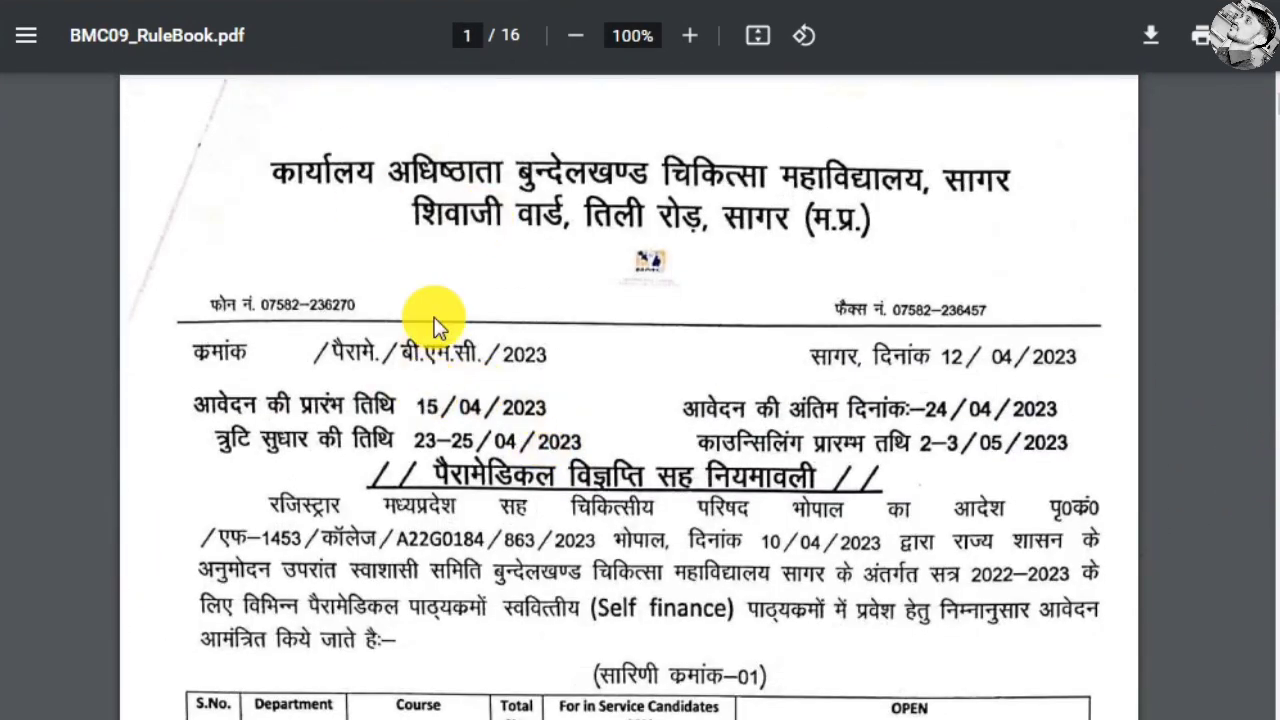
Step: Close the rule book and open the Application Form from the college's services list
key(ctrl+w)
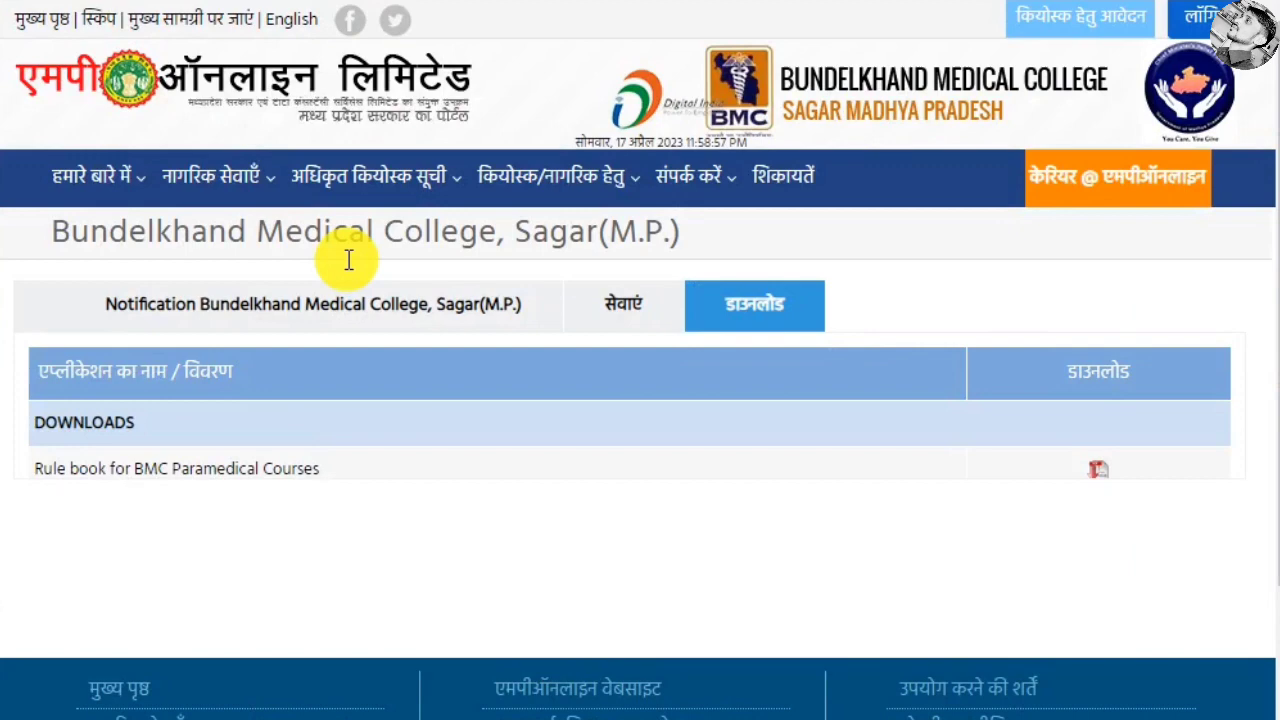
click(624, 305)
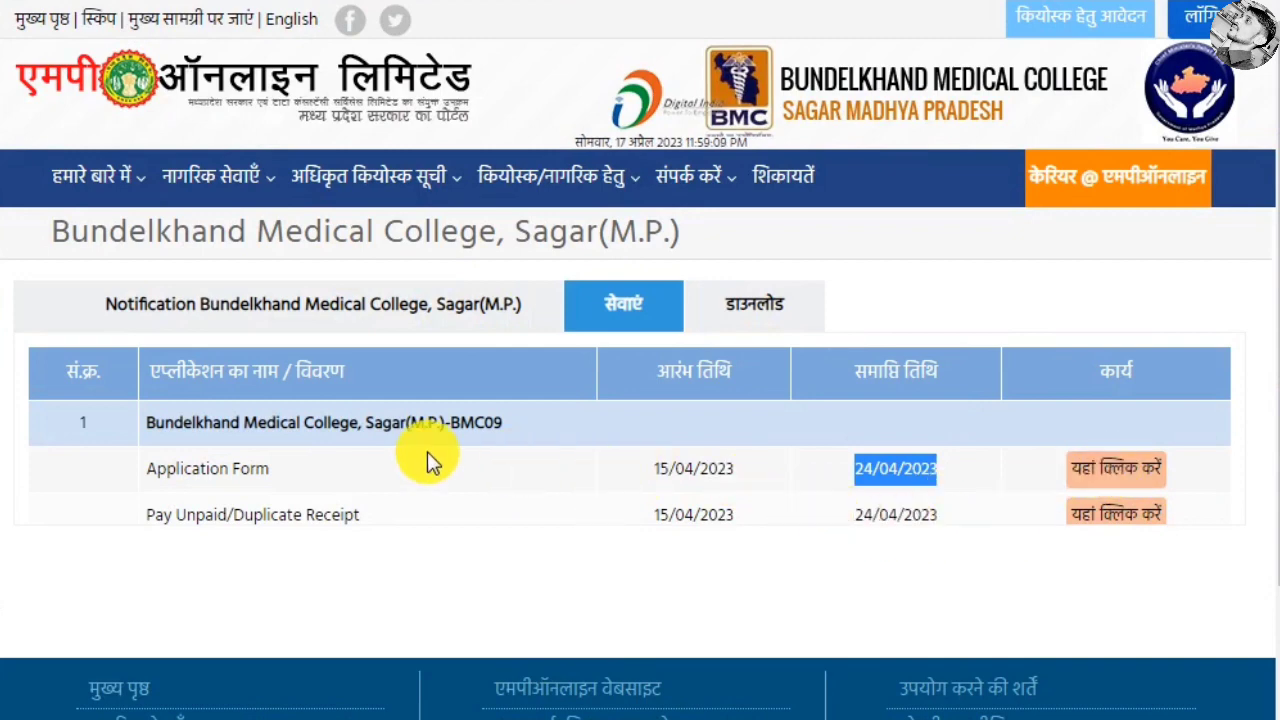
click(485, 437)
Step: Set Domicile of MP to Yes and Applied As to OPEN
scroll(490, 436, down, 3)
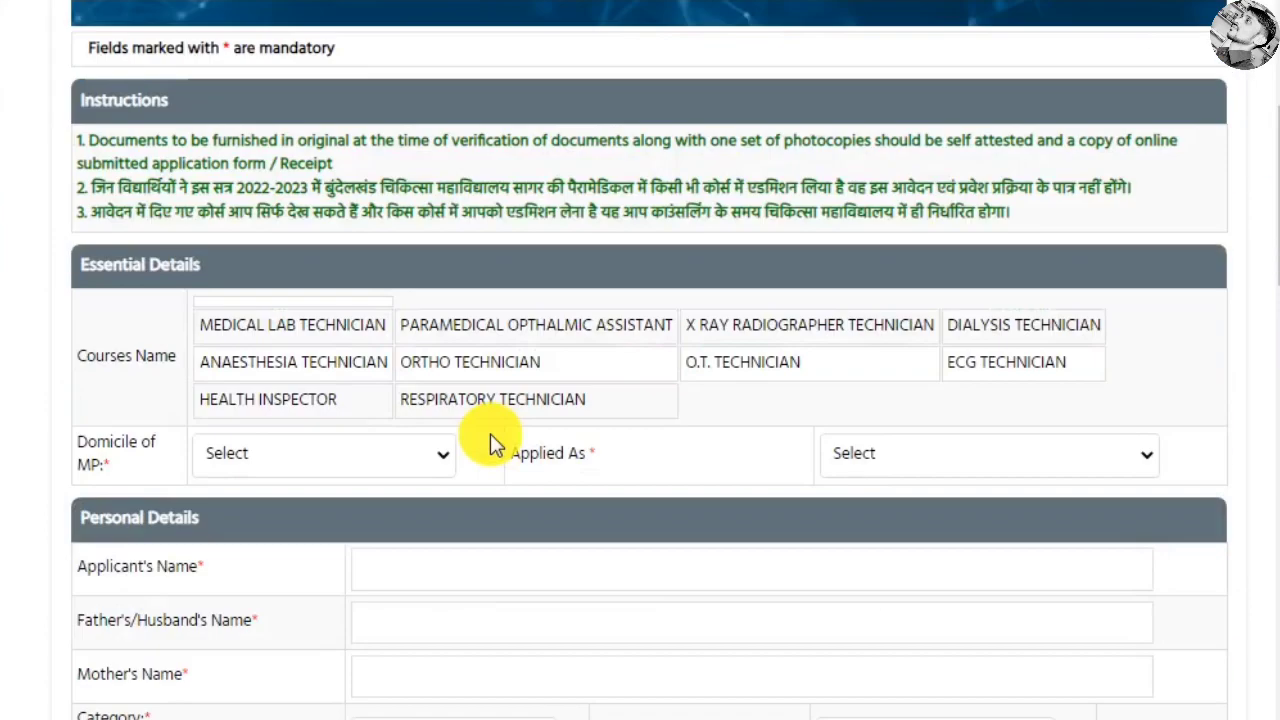
scroll(490, 440, down, 3)
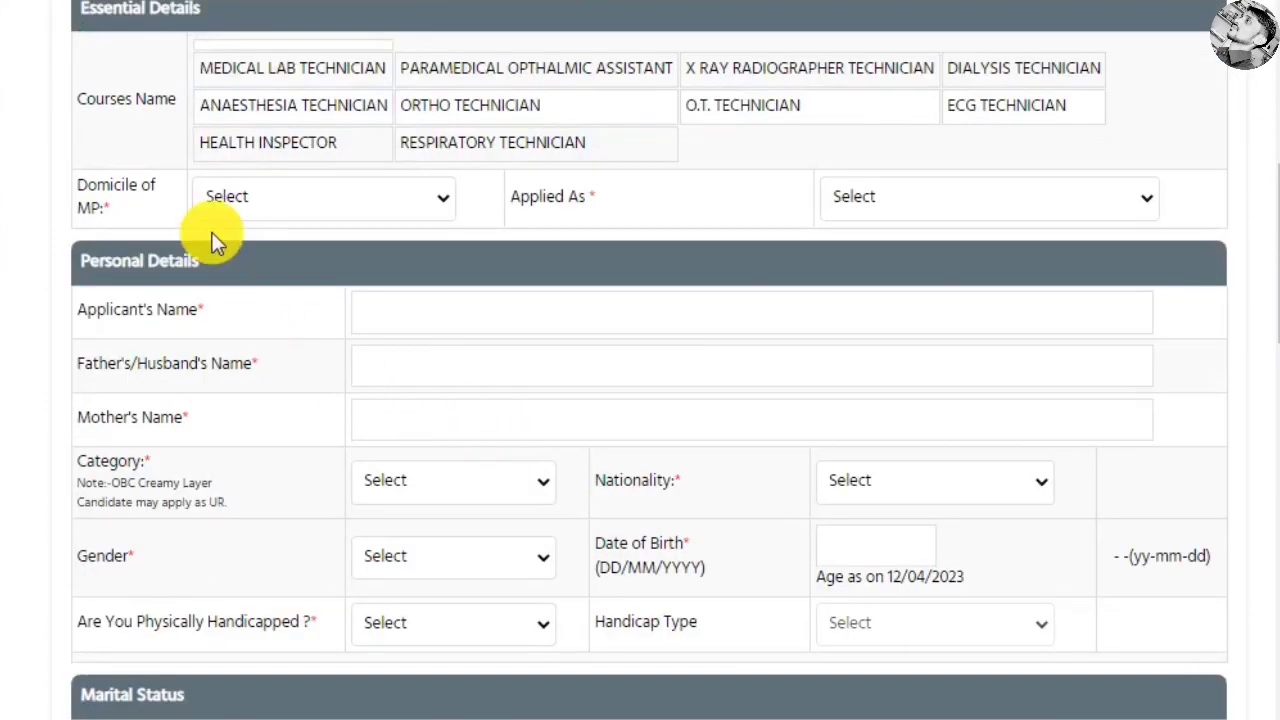
click(318, 197)
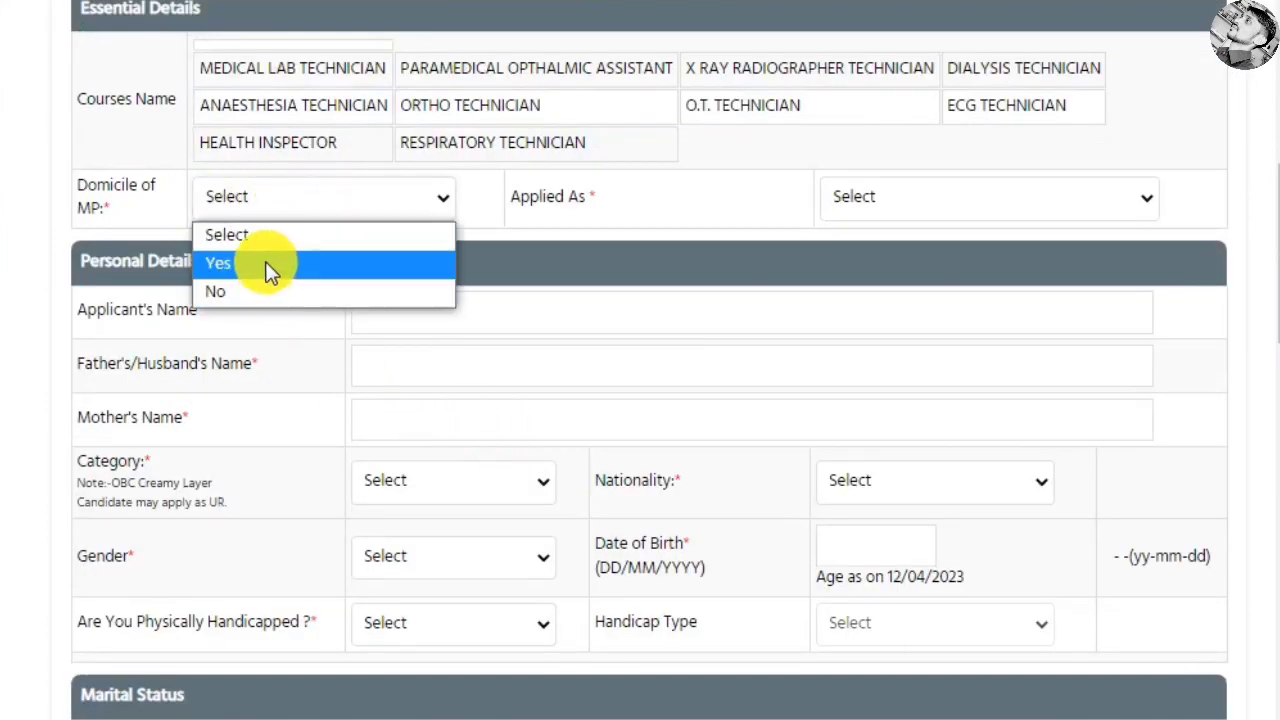
click(250, 263)
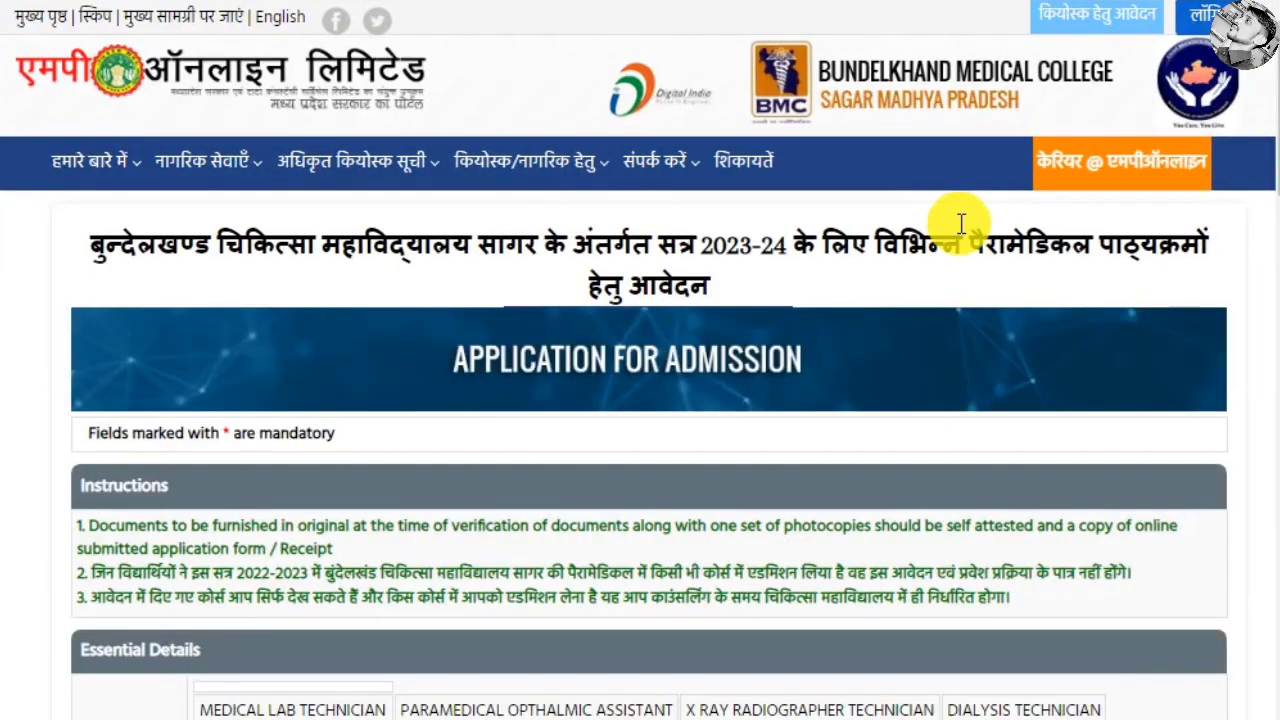
scroll(960, 300, down, 6)
click(962, 197)
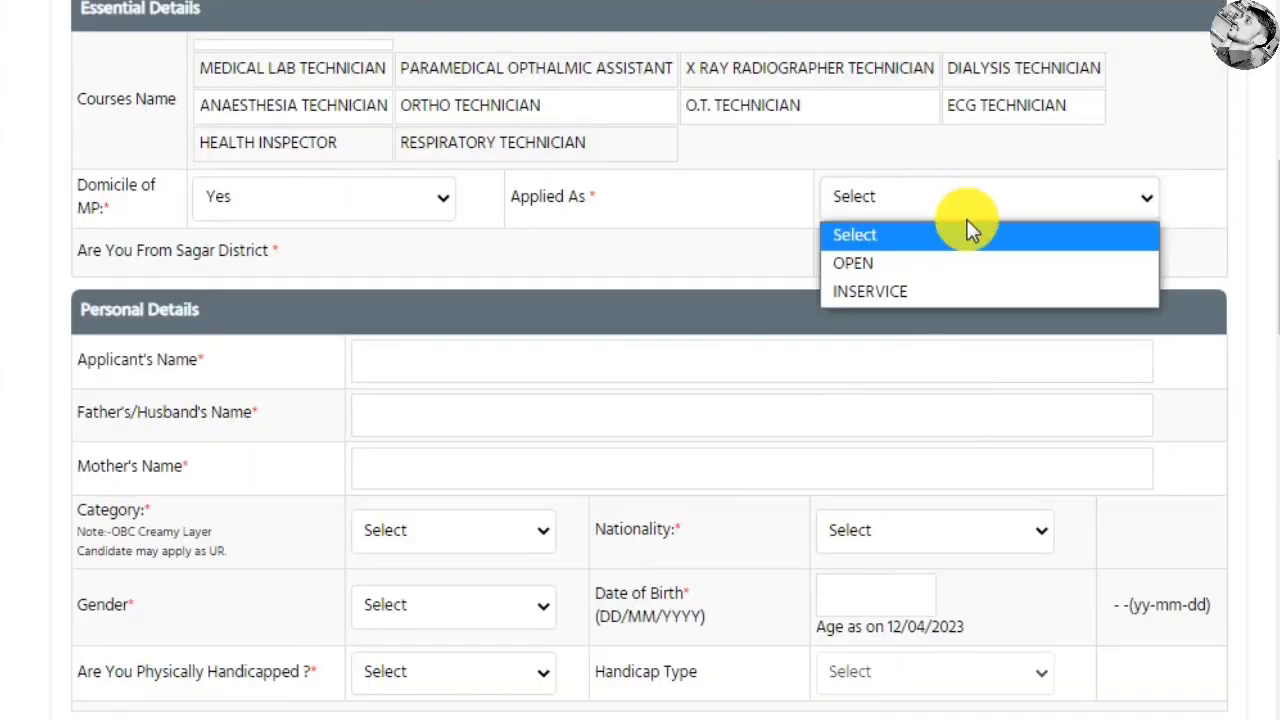
click(901, 263)
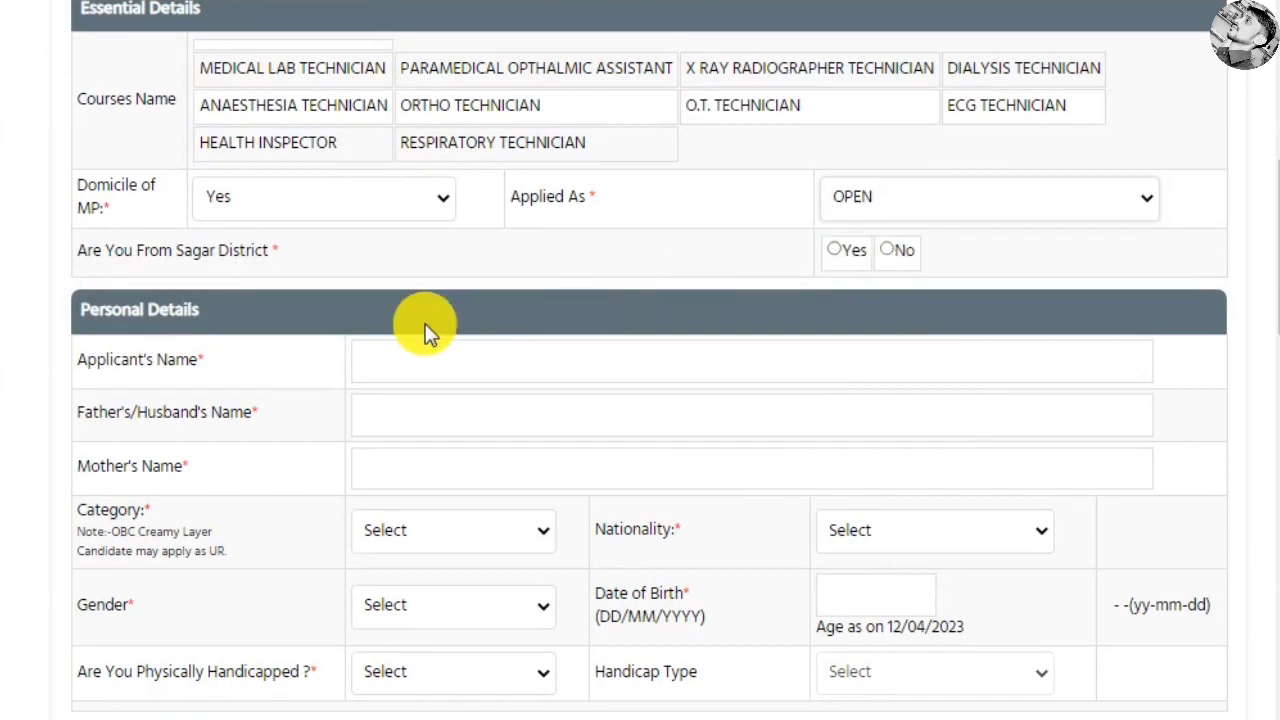
Step: Answer No to 'Are You From Sagar District'
scroll(197, 380, down, 5)
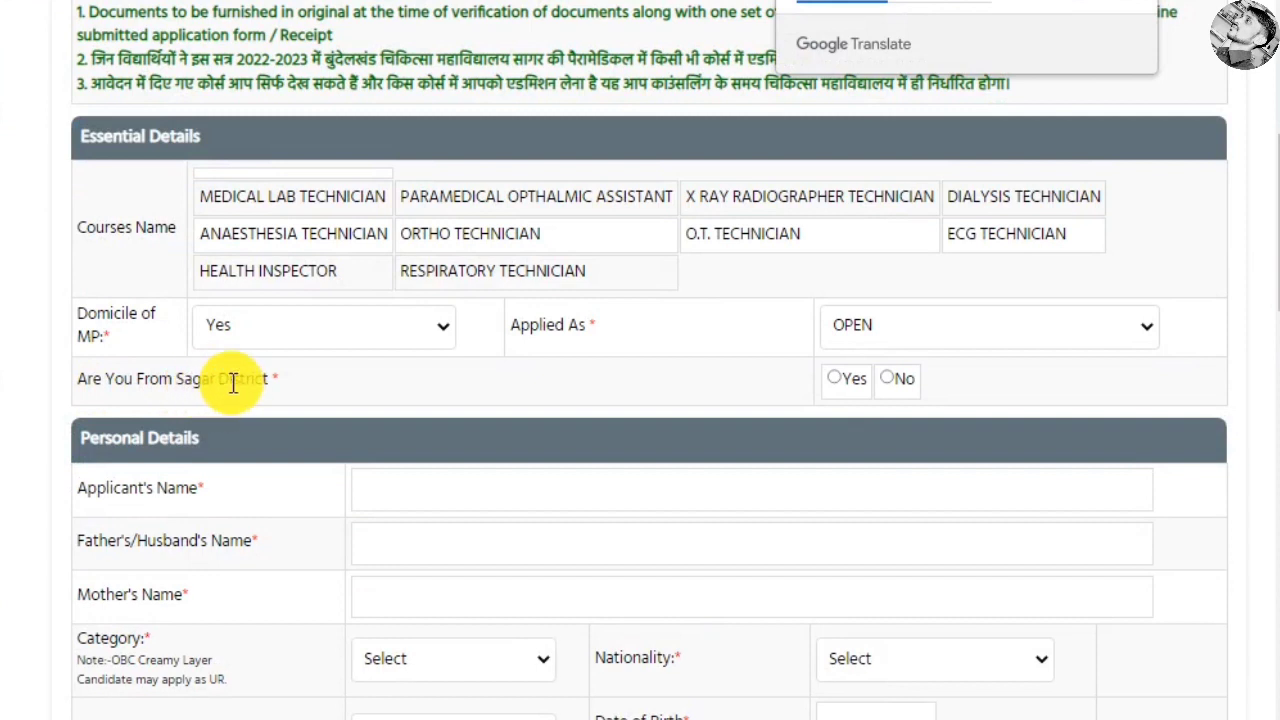
drag(137, 380, 262, 383)
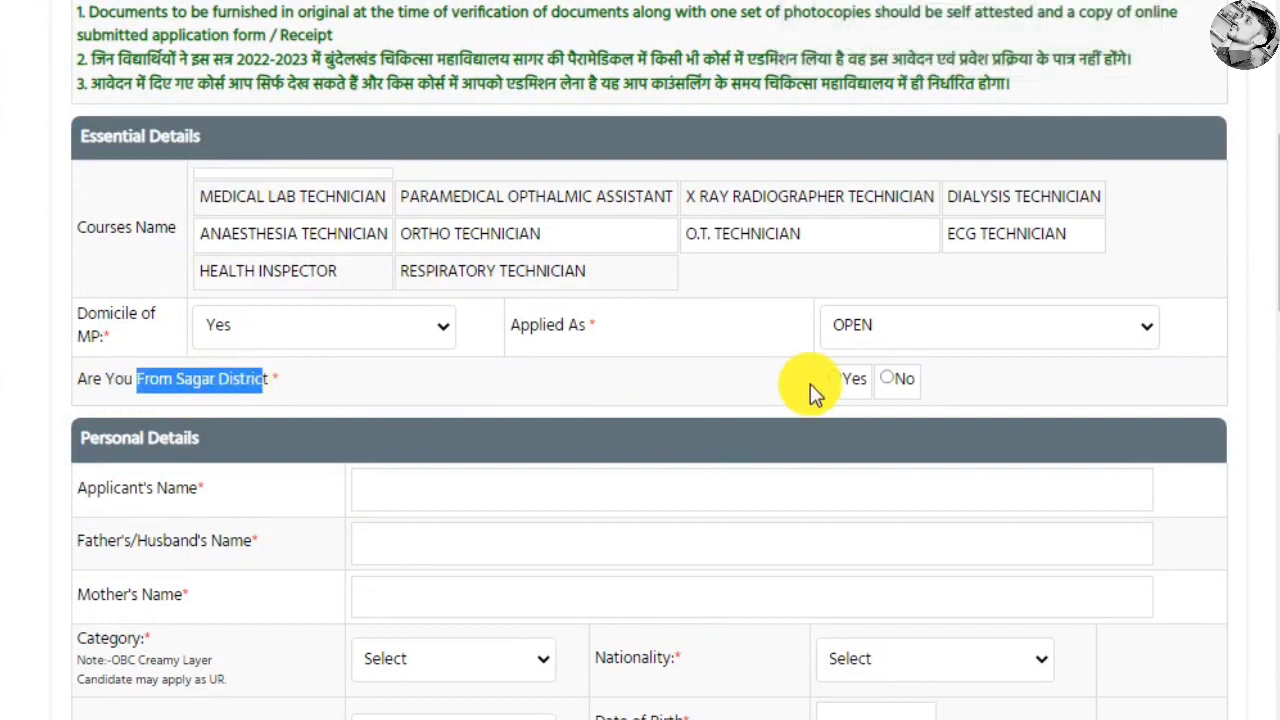
click(893, 380)
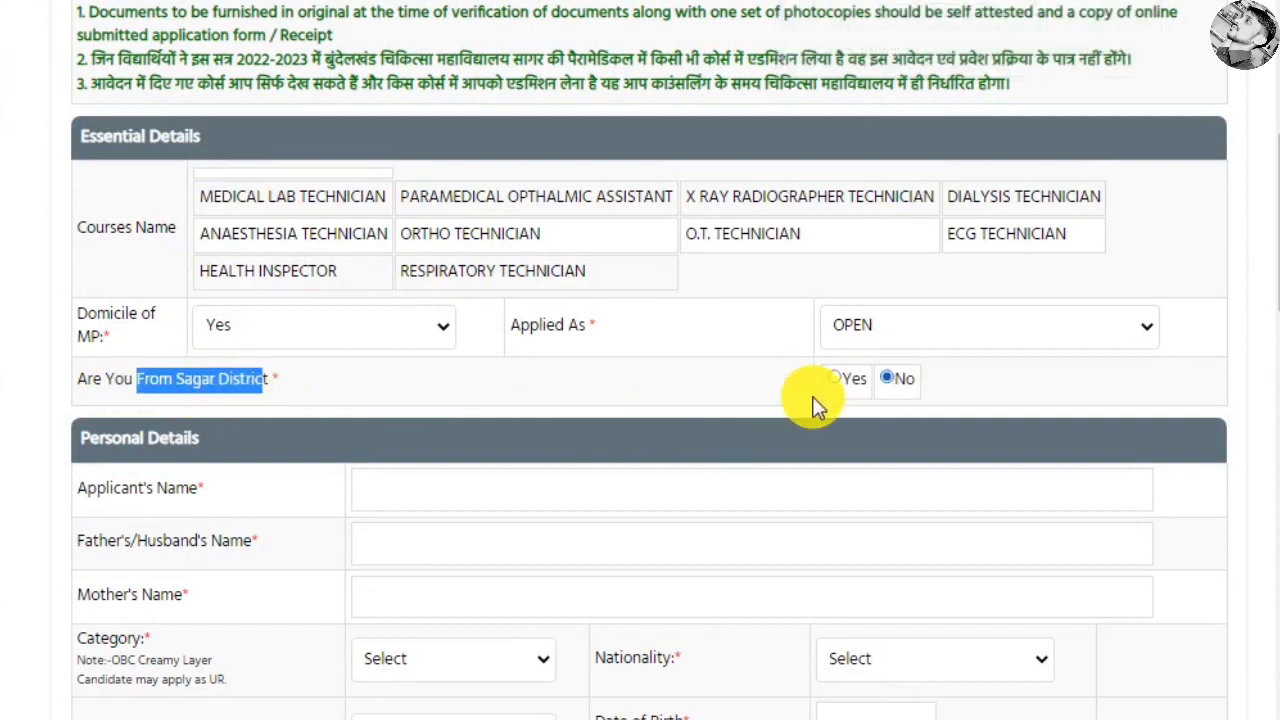
scroll(614, 443, down, 3)
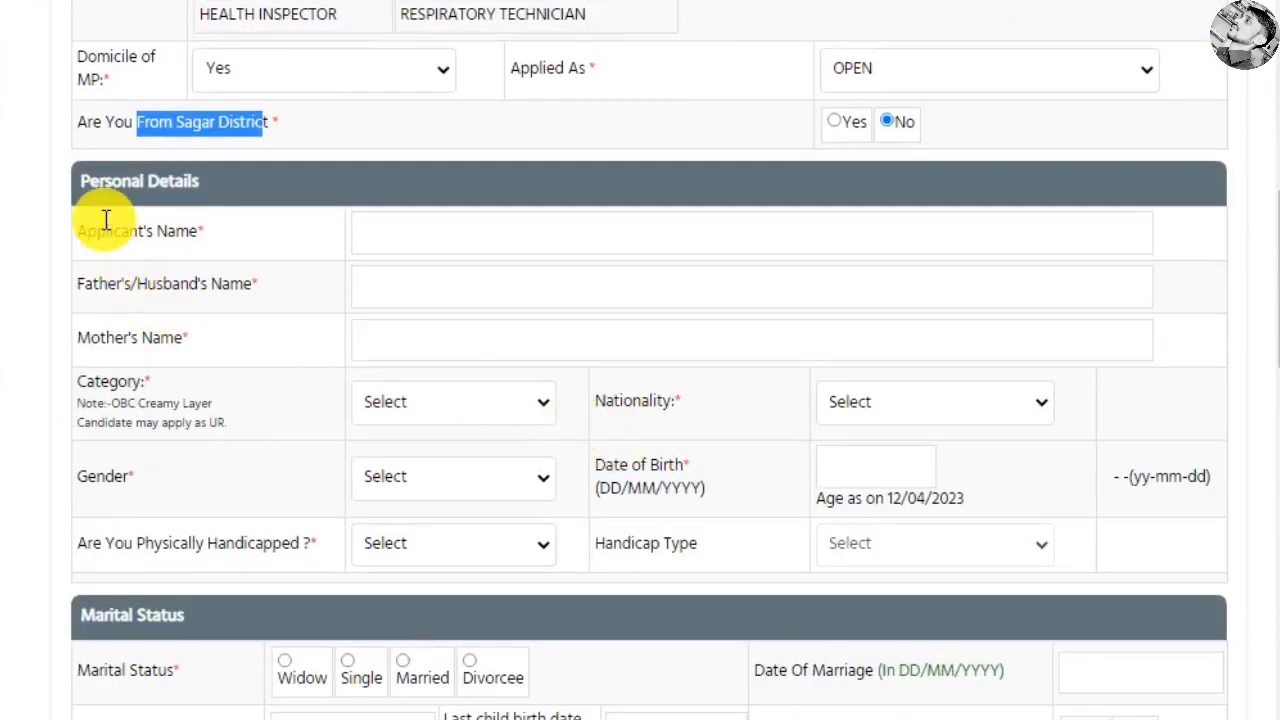
Step: Enter the applicant's name, accepting the suggested full name
click(97, 180)
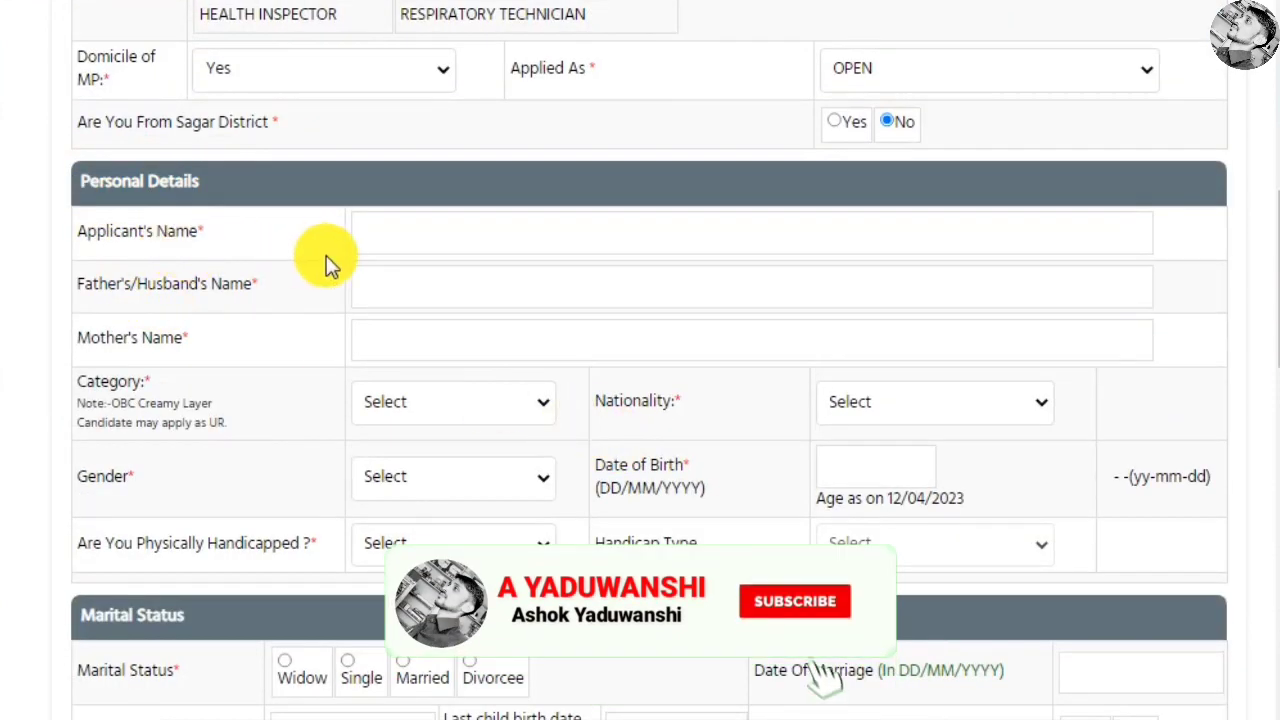
click(471, 241)
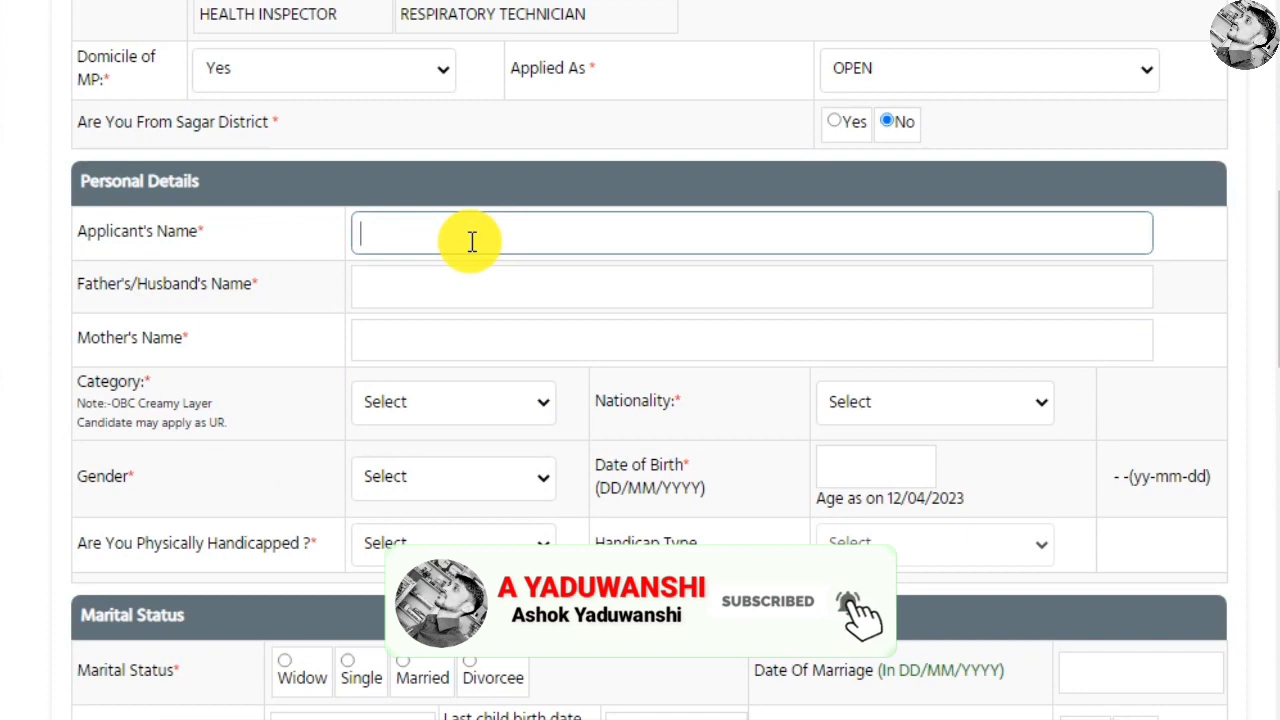
text(ASHOK YADAV)
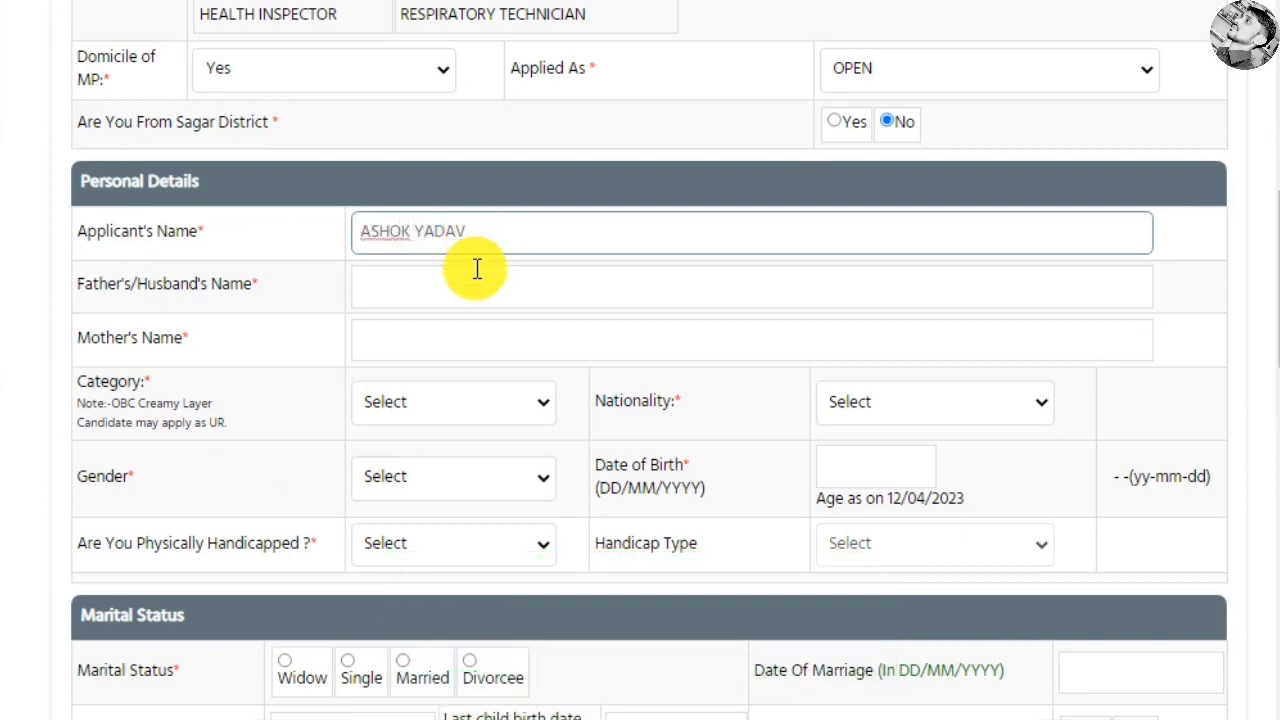
click(471, 266)
click(452, 289)
click(420, 343)
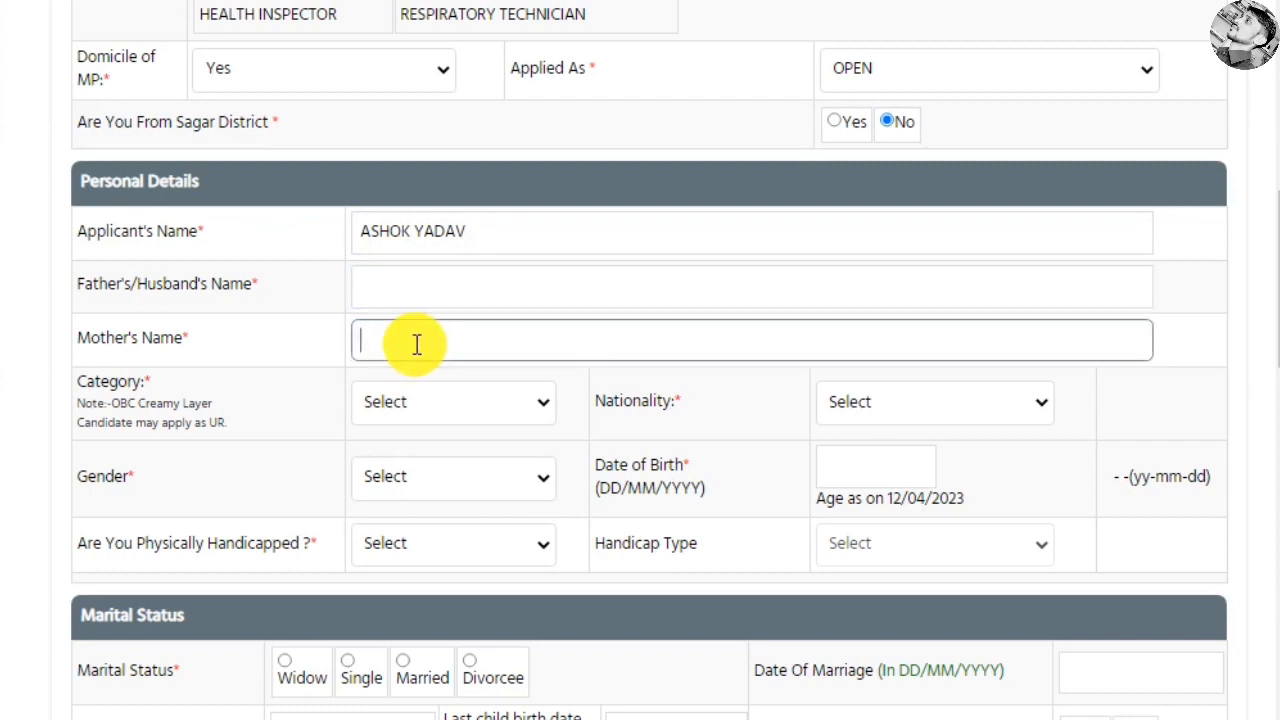
Step: Set category UR/General, nationality Indian and gender Male
click(462, 414)
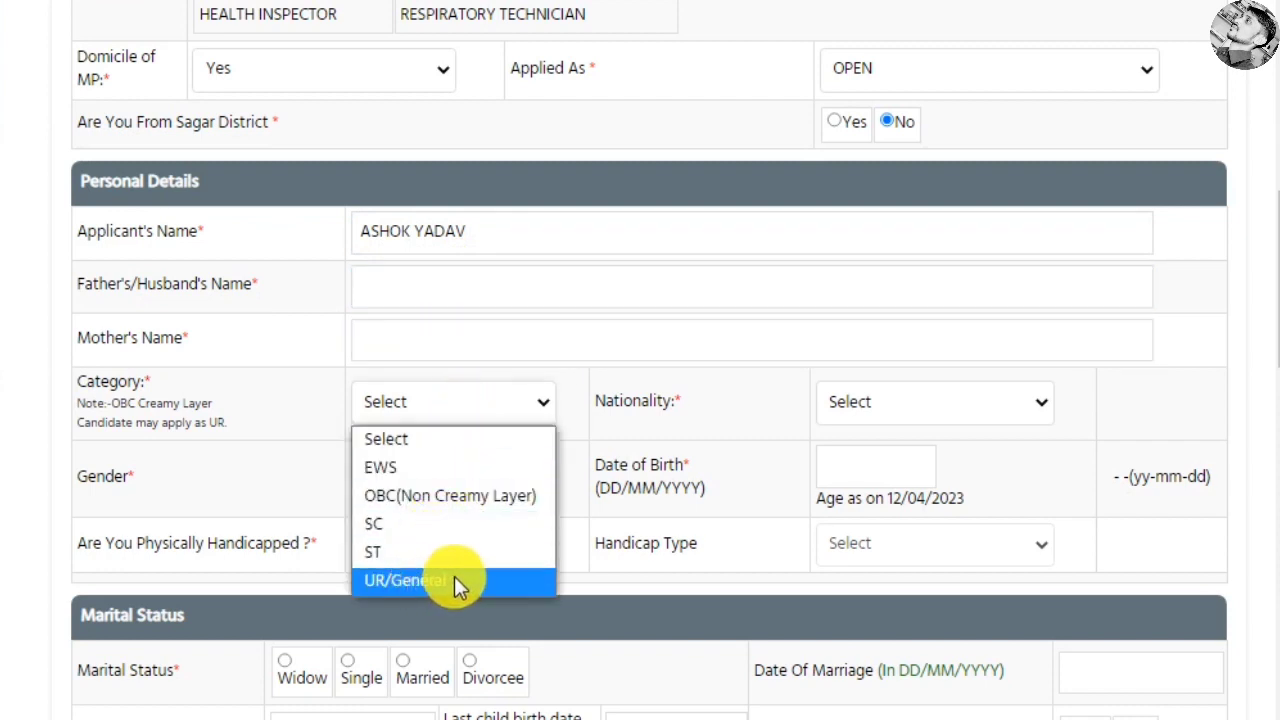
click(417, 580)
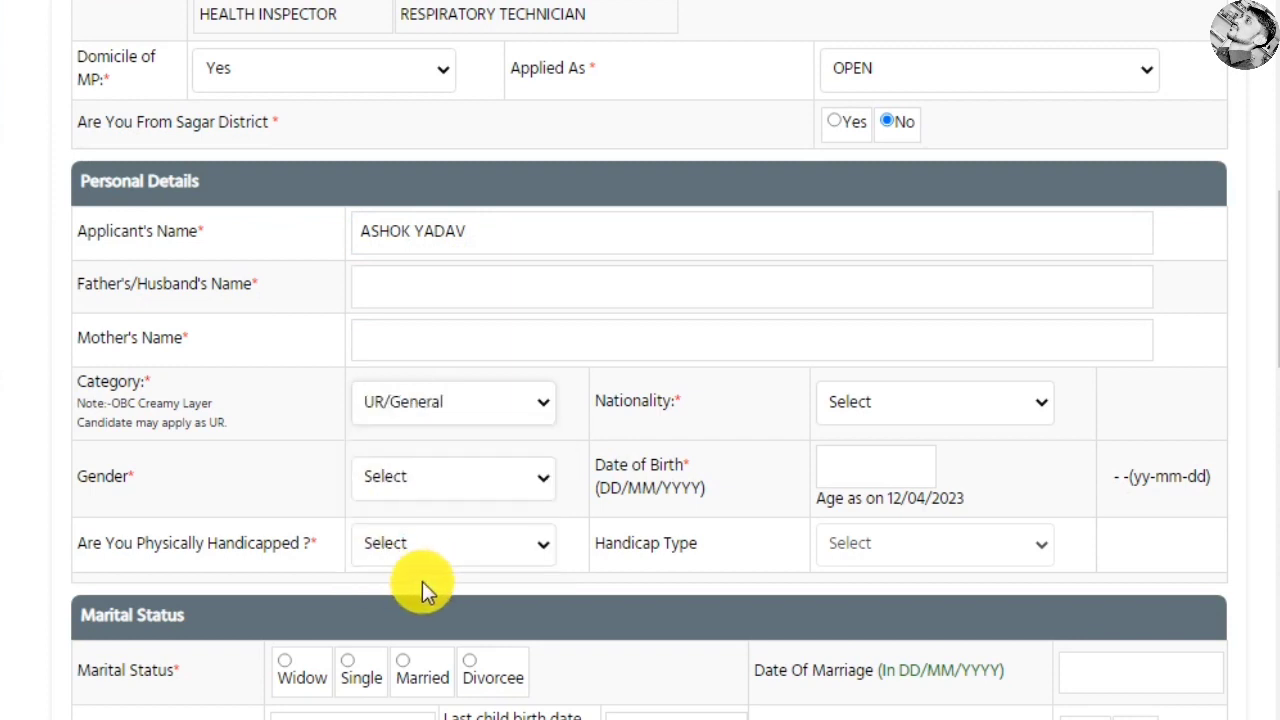
click(864, 420)
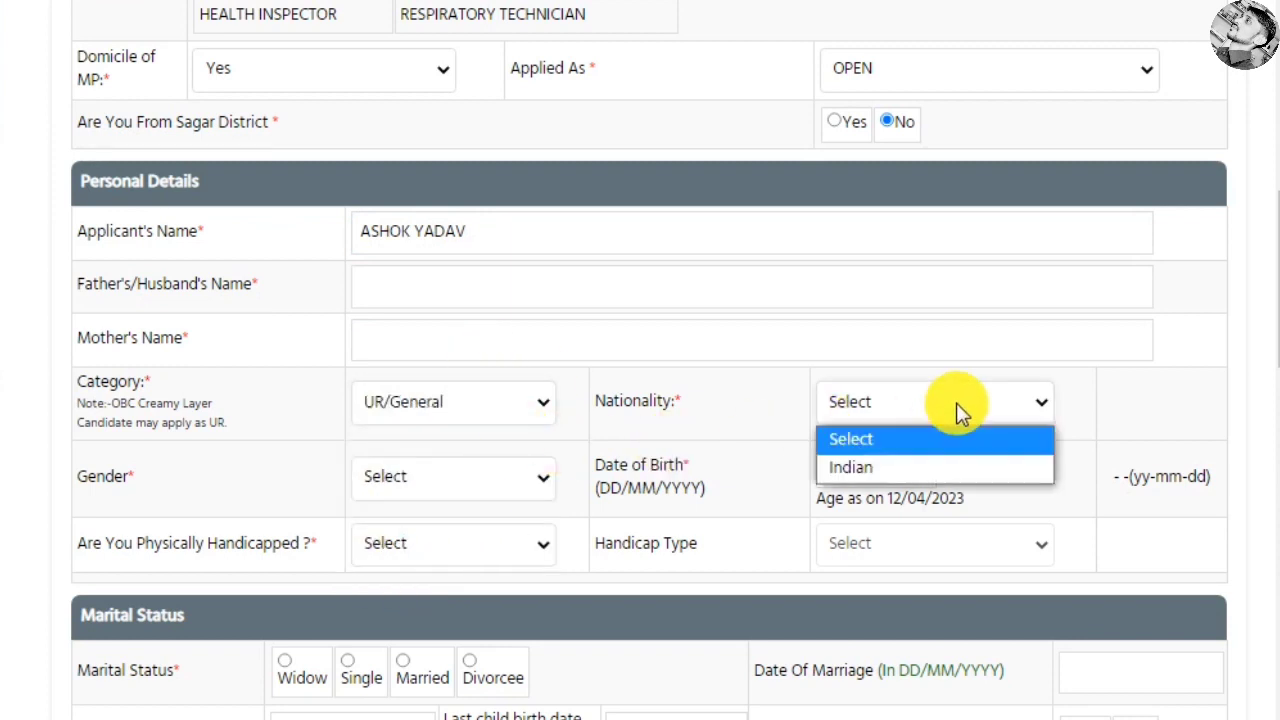
click(894, 466)
click(394, 490)
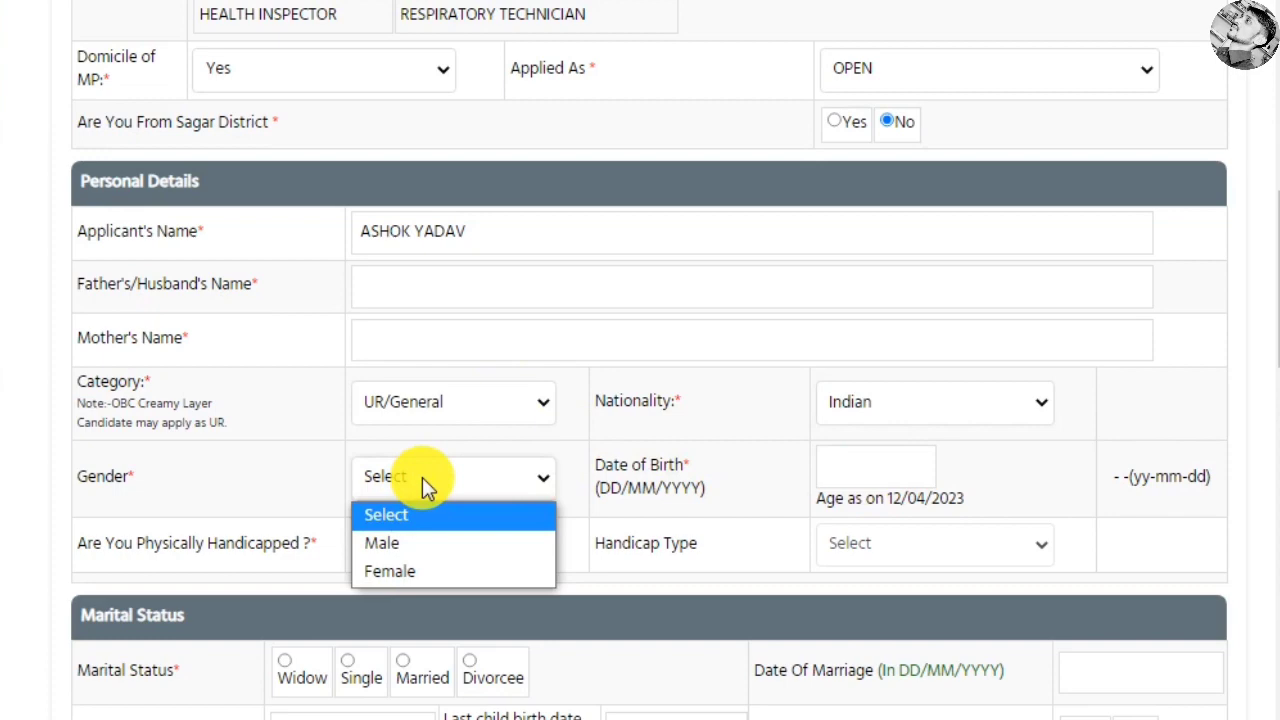
click(425, 548)
click(886, 452)
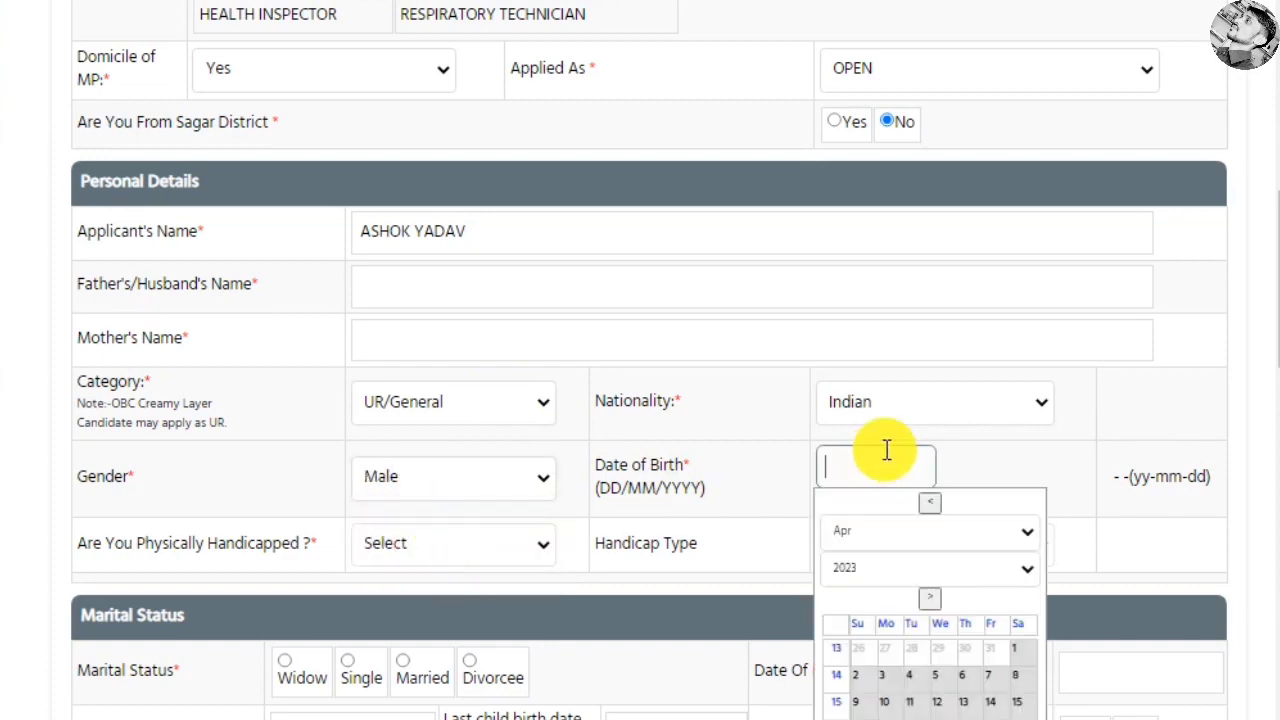
scroll(886, 452, down, 4)
click(900, 182)
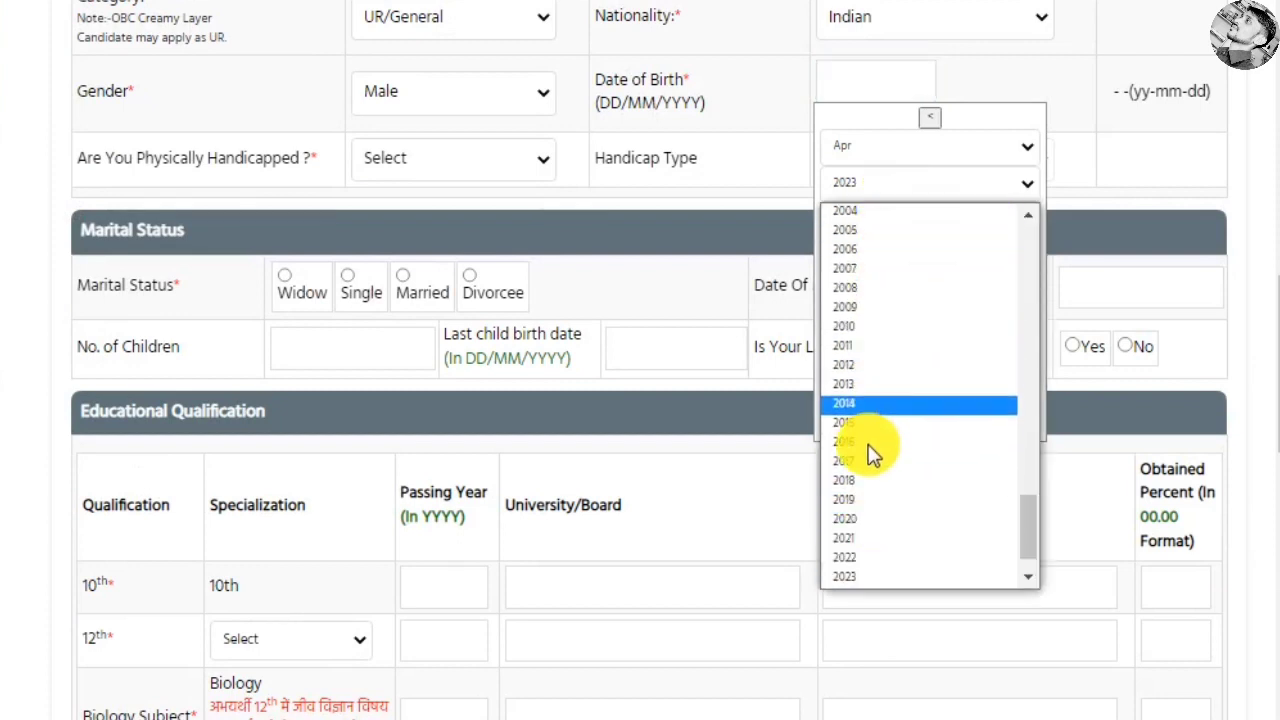
scroll(875, 470, down, 1)
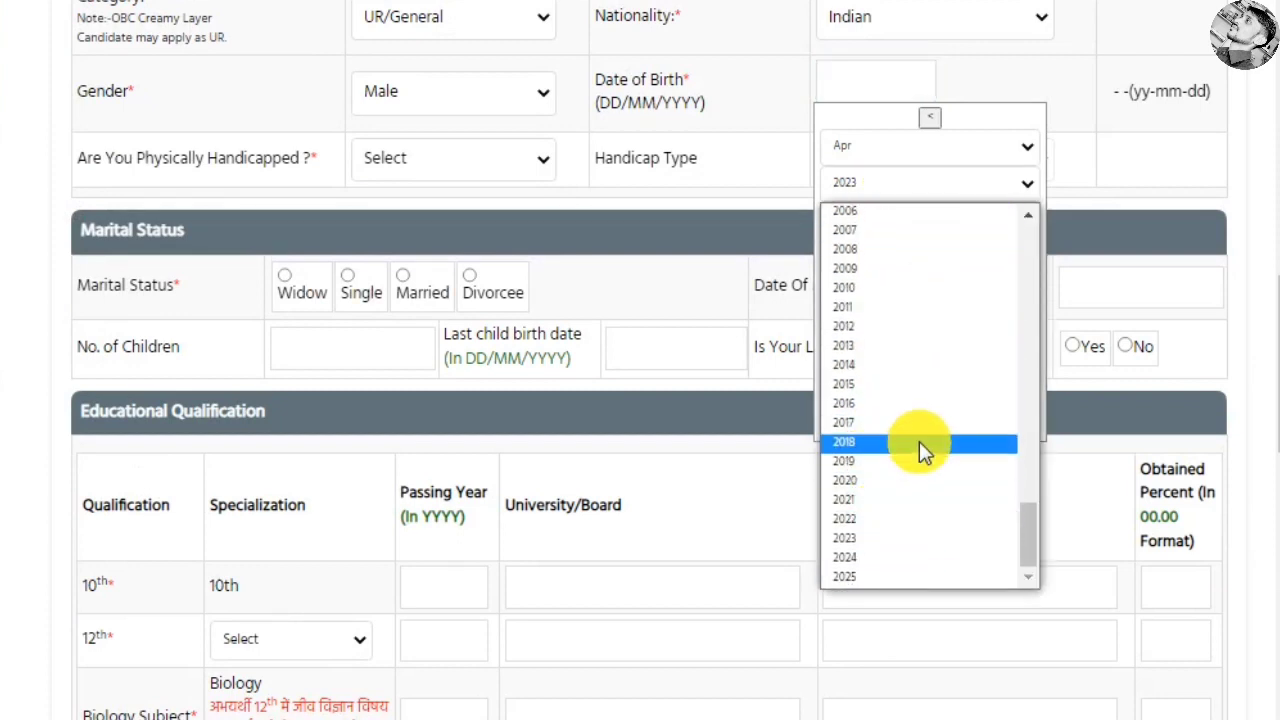
click(843, 364)
click(877, 146)
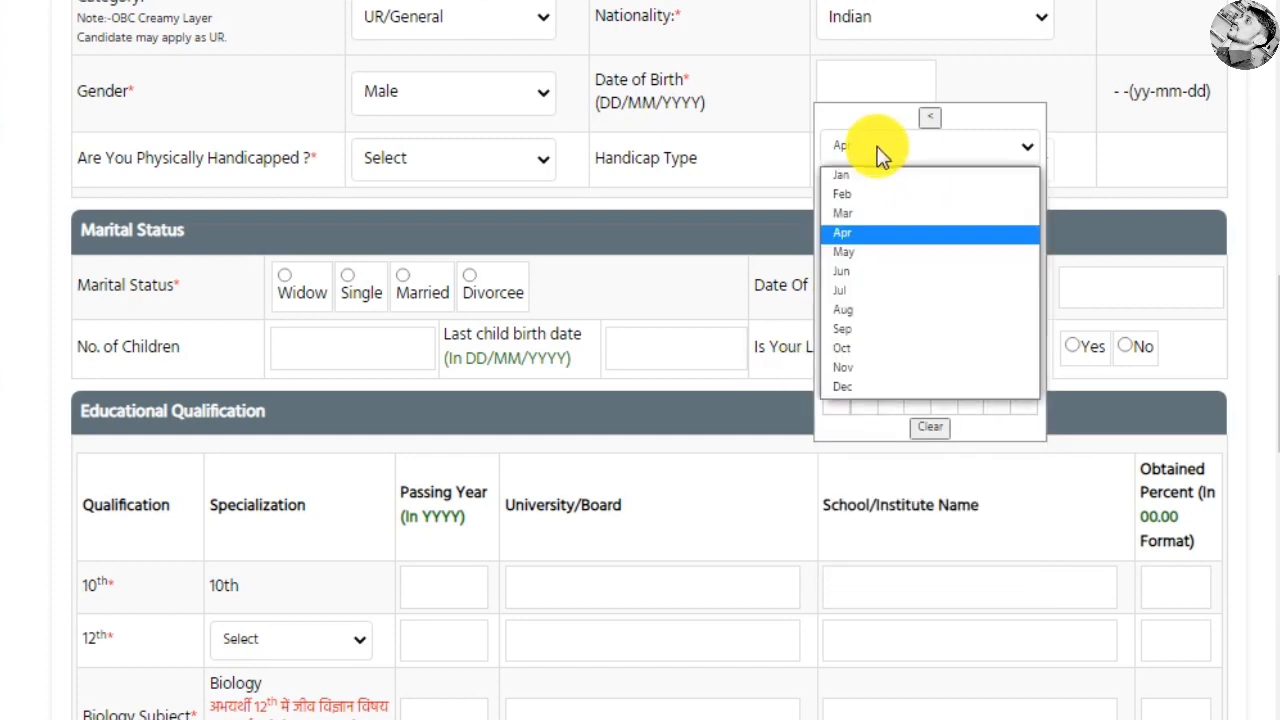
click(1023, 414)
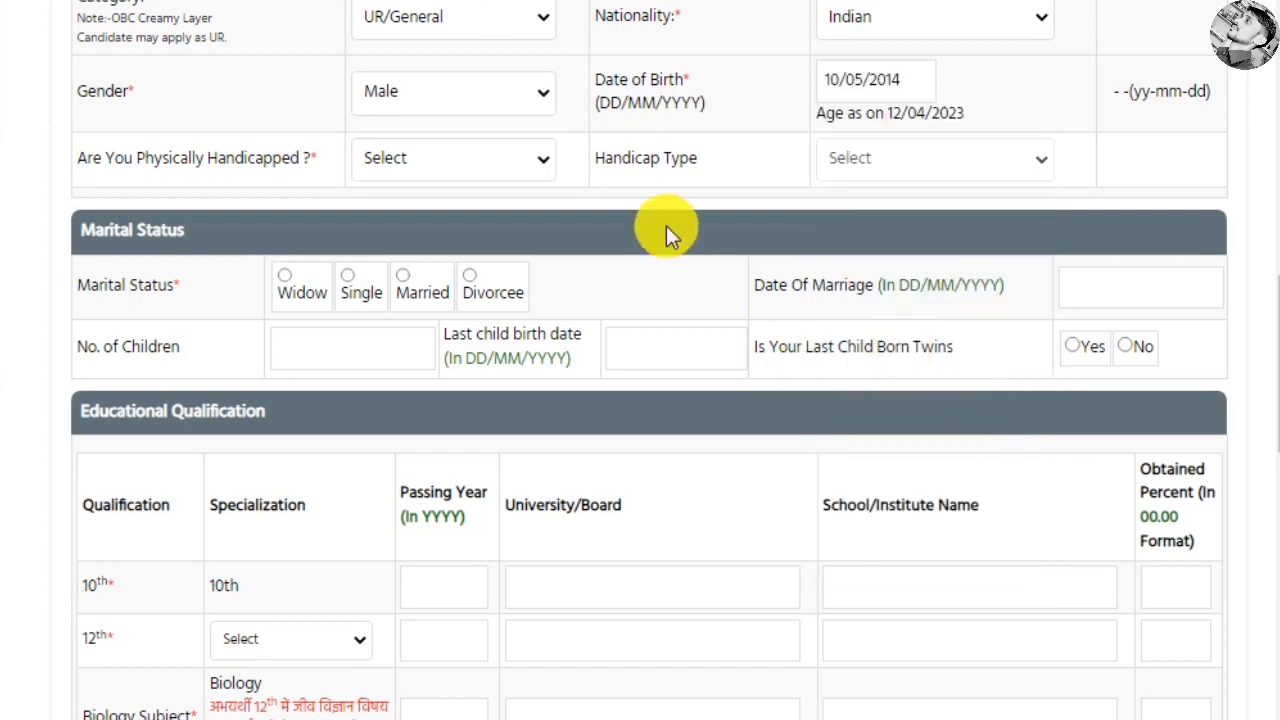
click(465, 160)
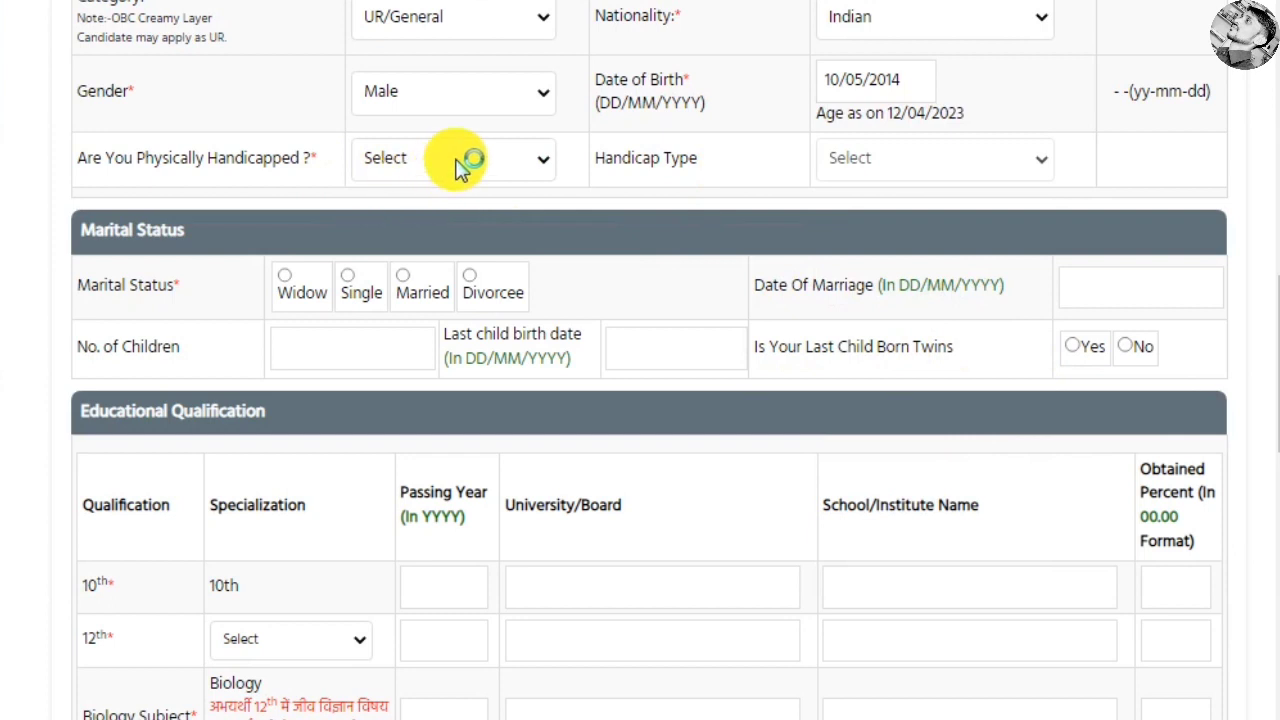
click(393, 250)
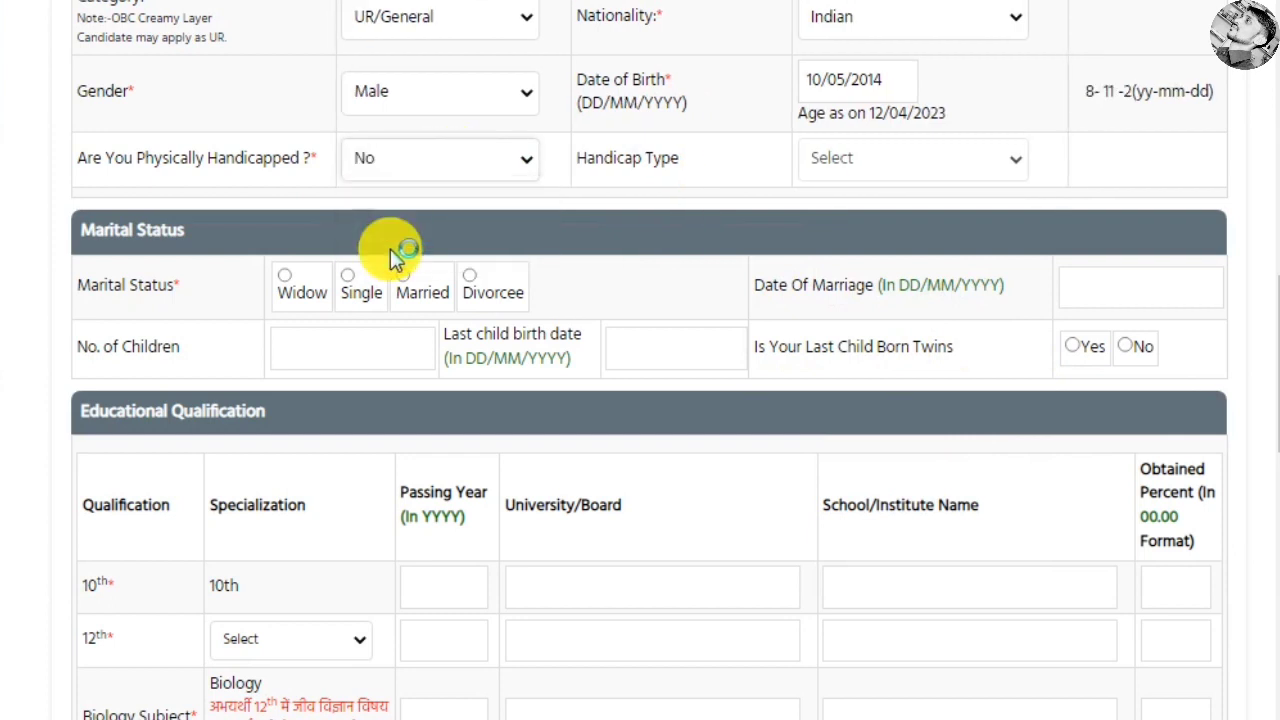
scroll(893, 417, up, 3)
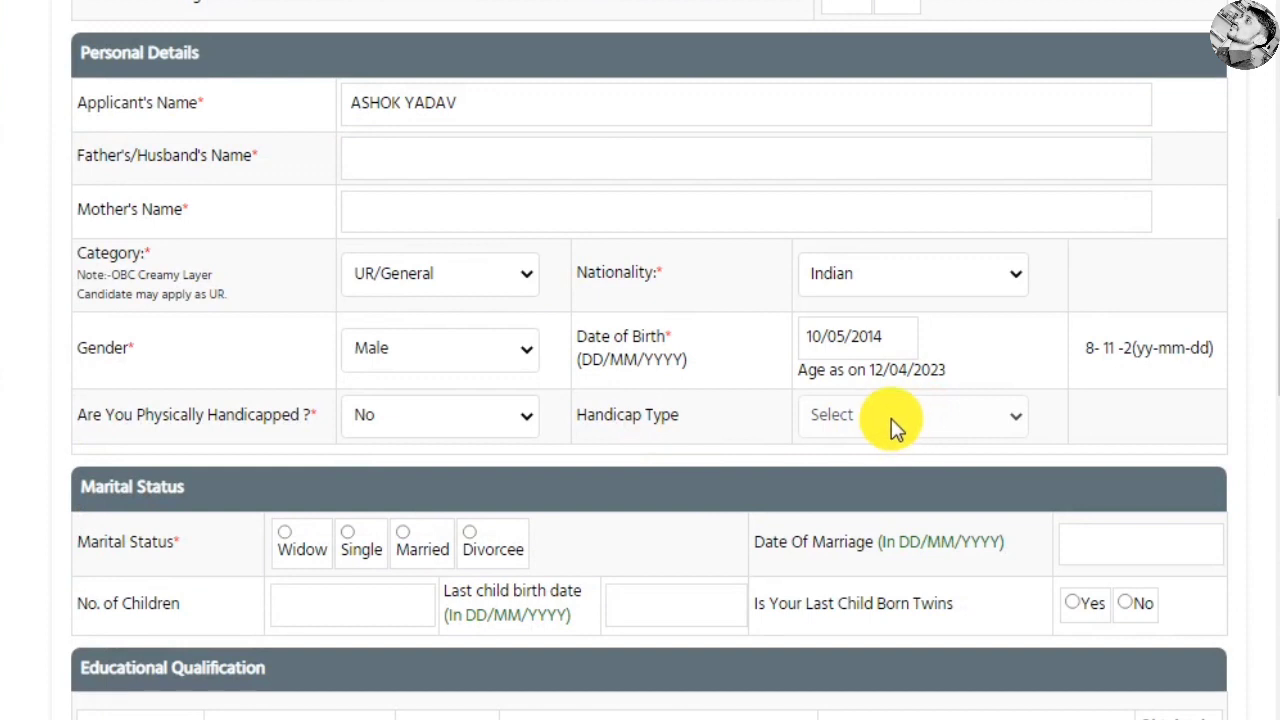
Step: Select Single as the marital status, leaving No. of Children blank
scroll(887, 418, down, 3)
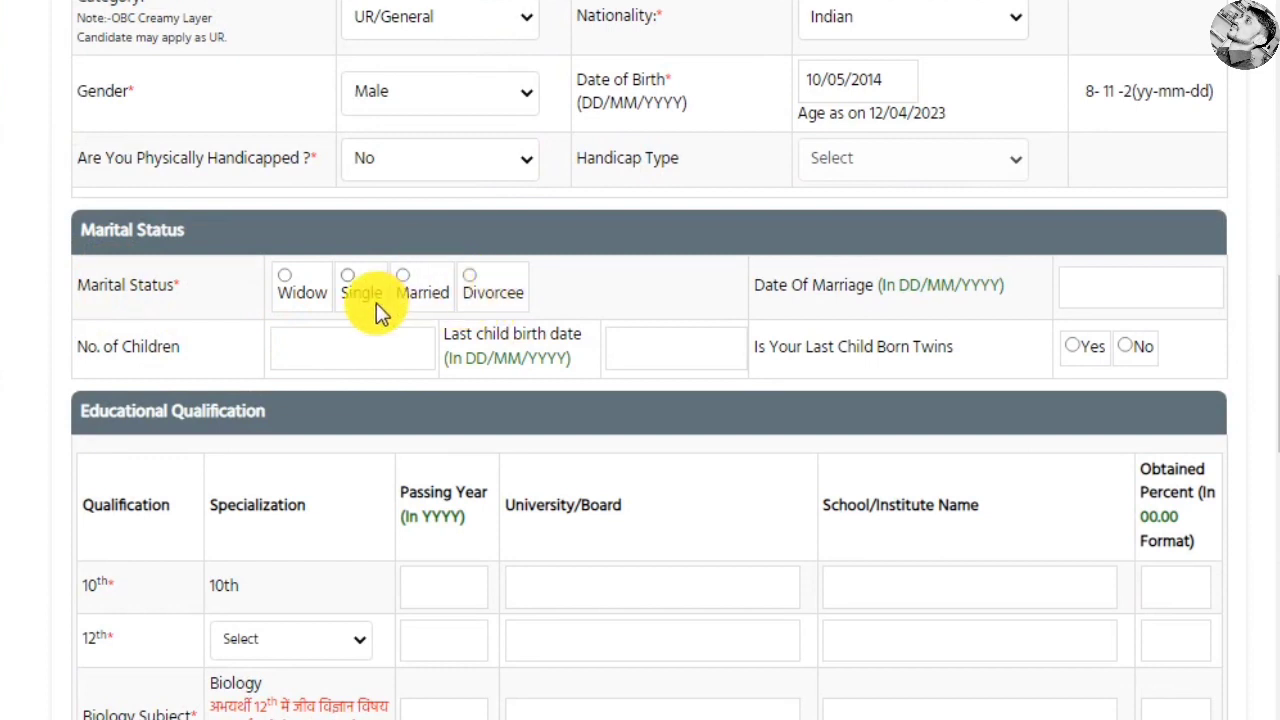
click(346, 276)
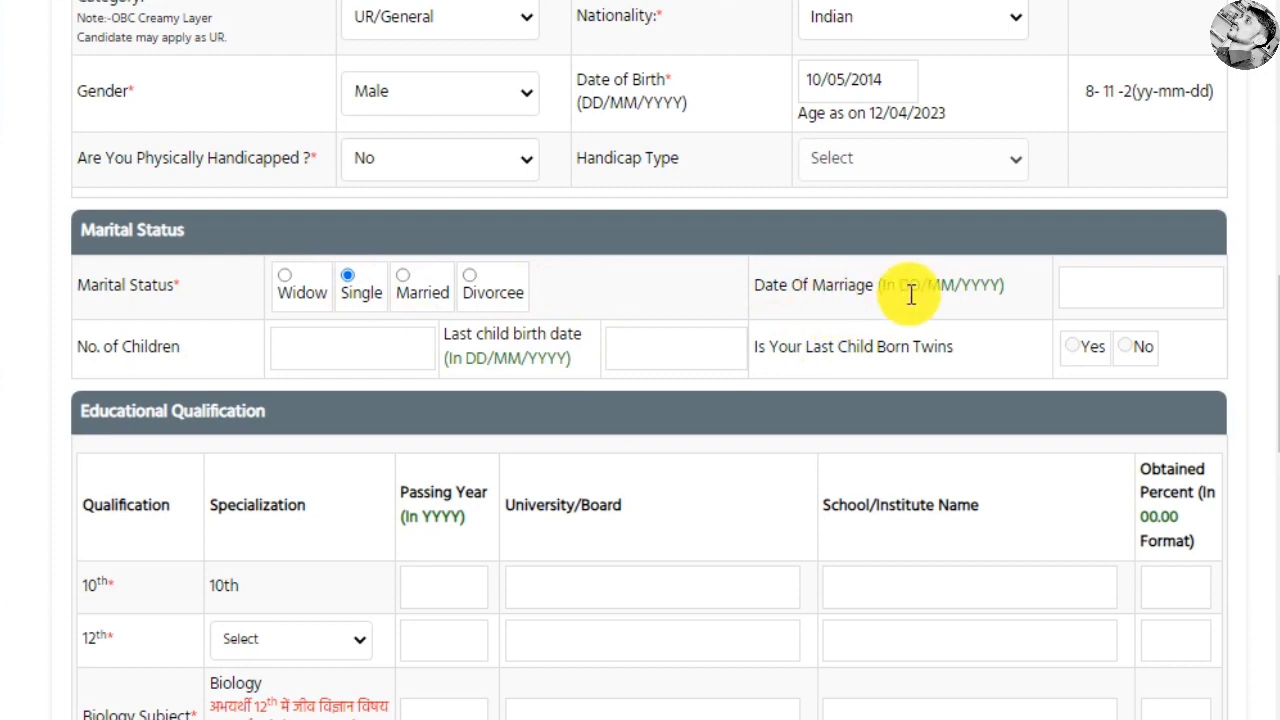
click(316, 350)
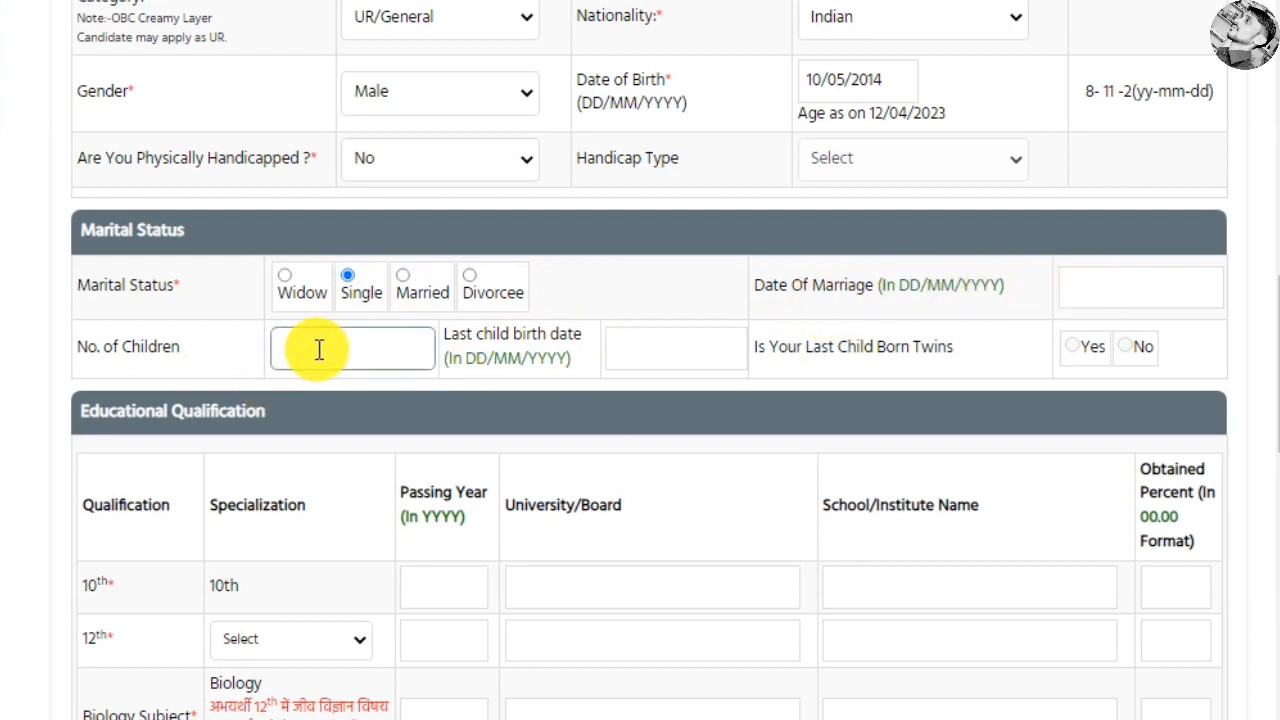
click(665, 350)
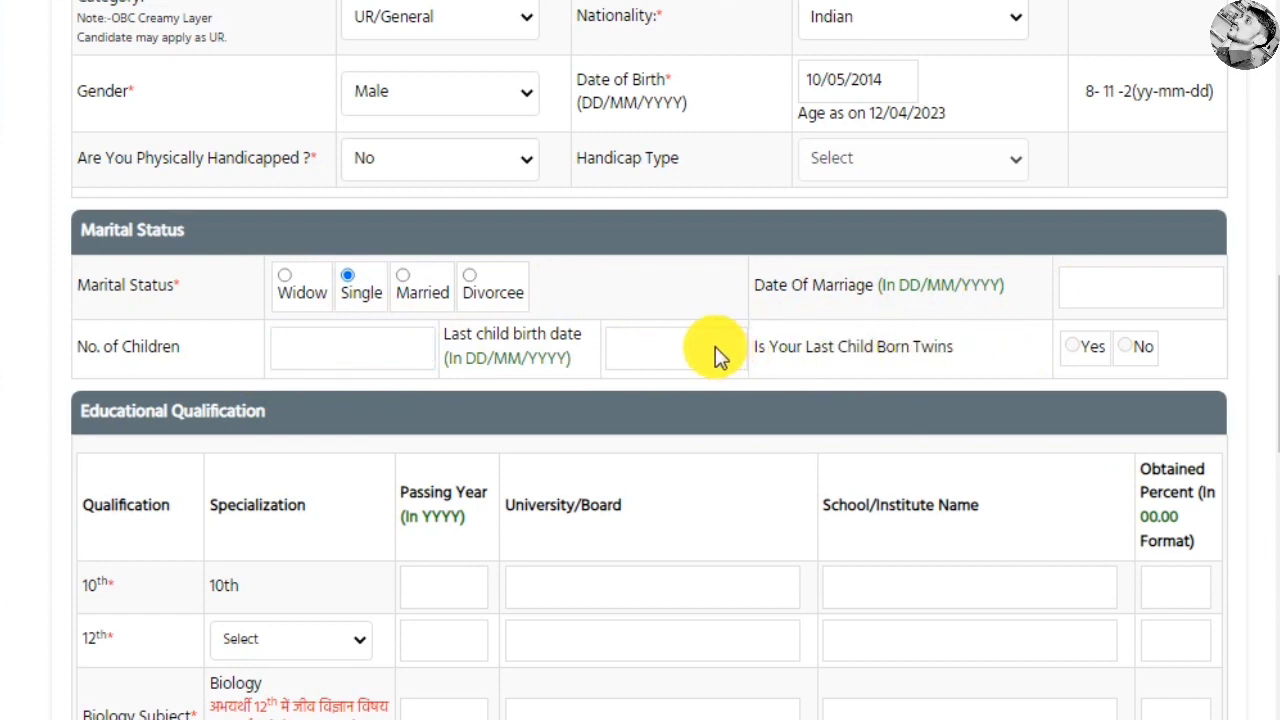
scroll(343, 420, down, 3)
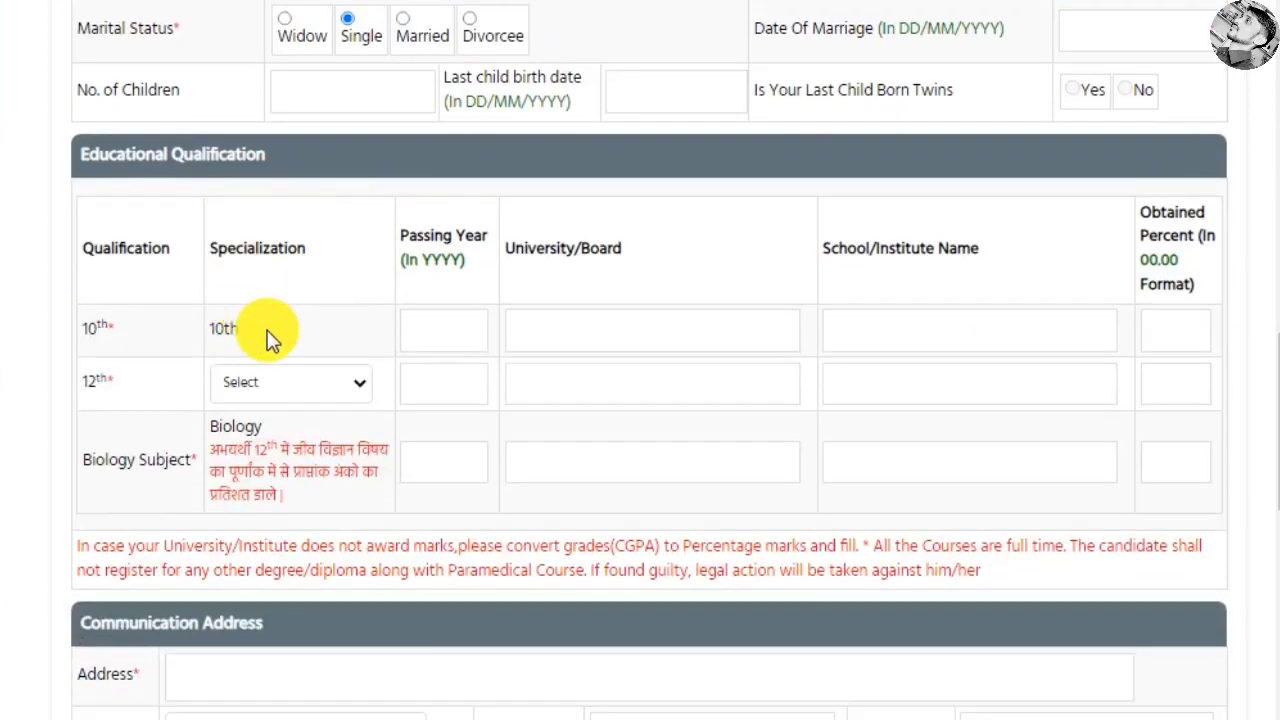
Step: Fill the 10th row with passing year 2015, board MP BOARD and 77.00 percent
scroll(166, 303, down, 2)
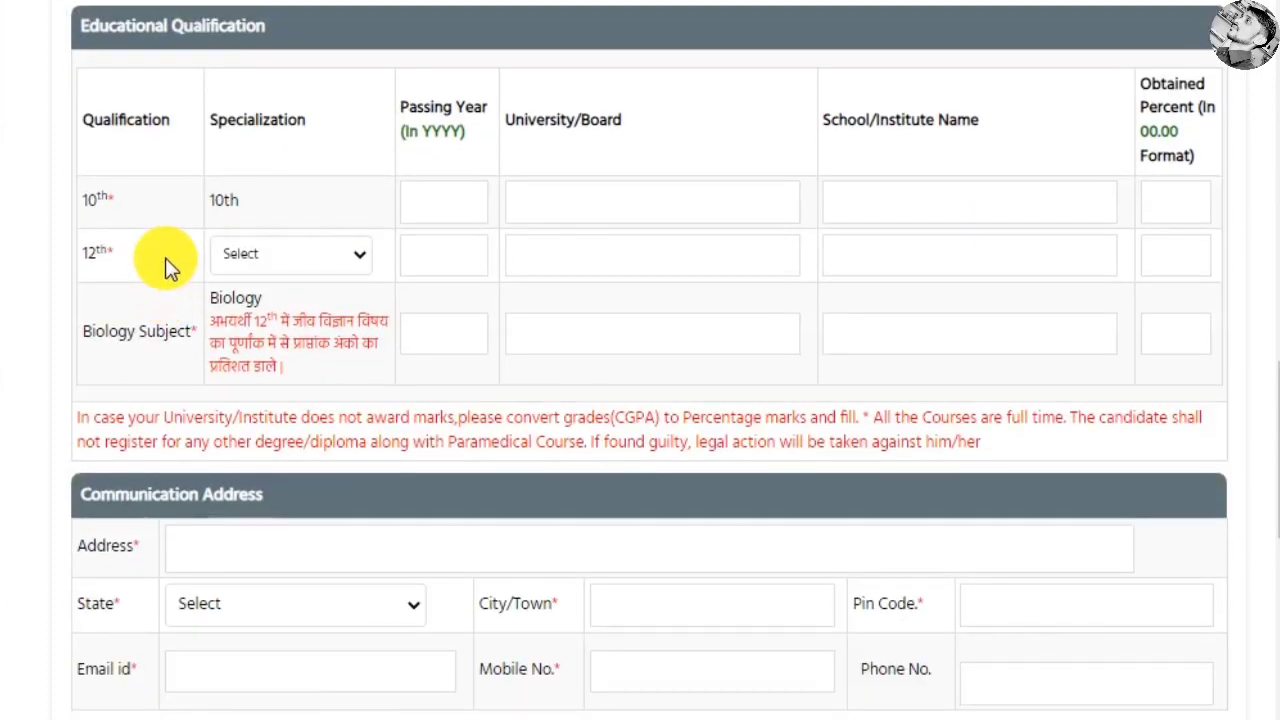
drag(84, 200, 341, 205)
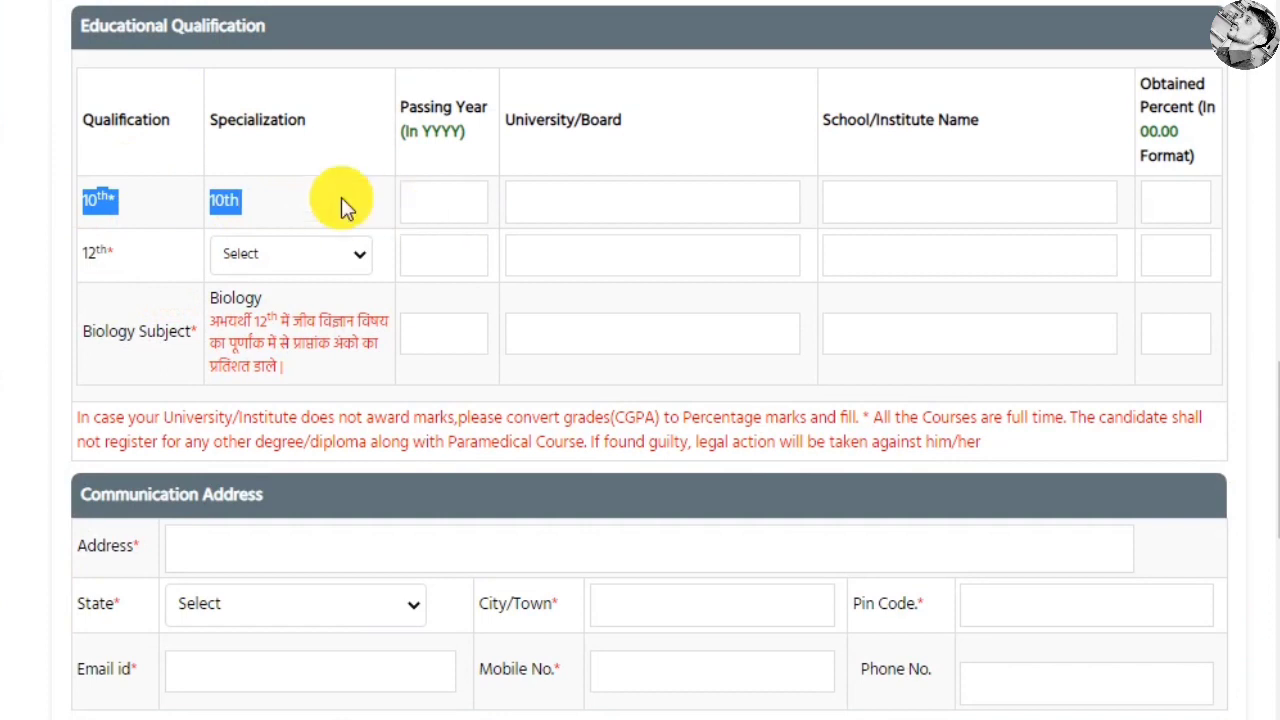
click(458, 210)
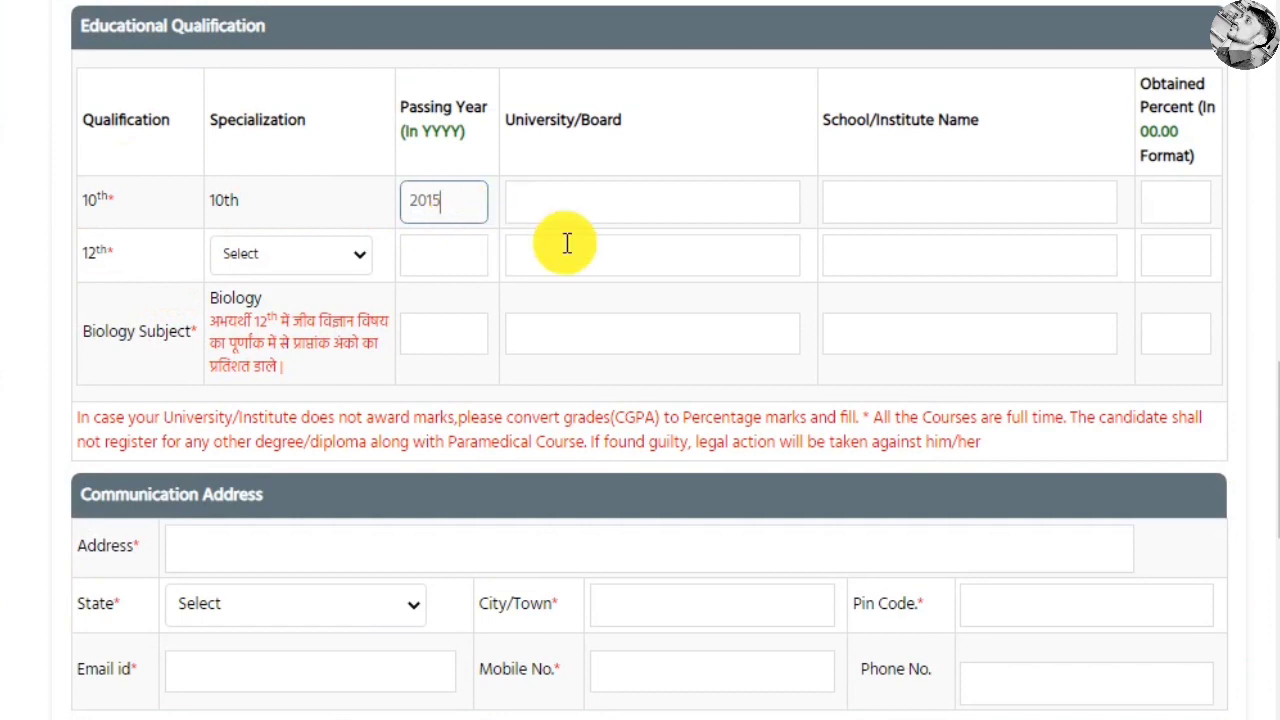
click(669, 194)
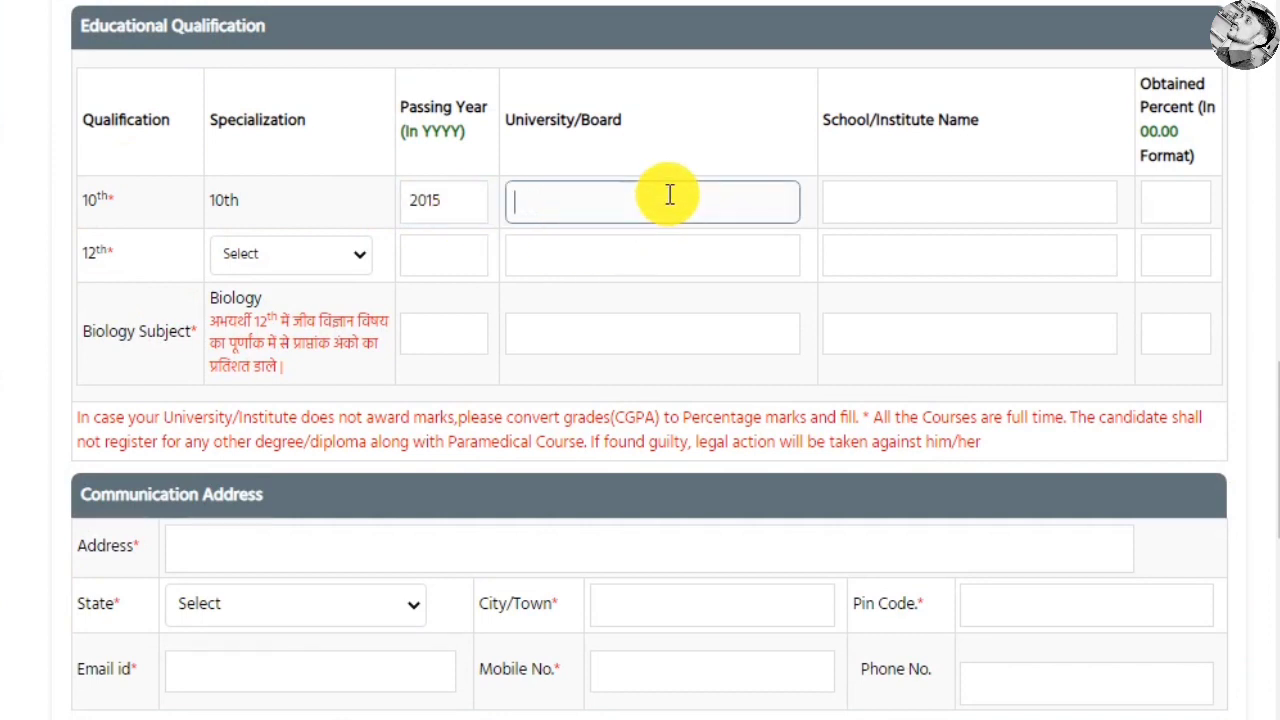
text(MP BOARD)
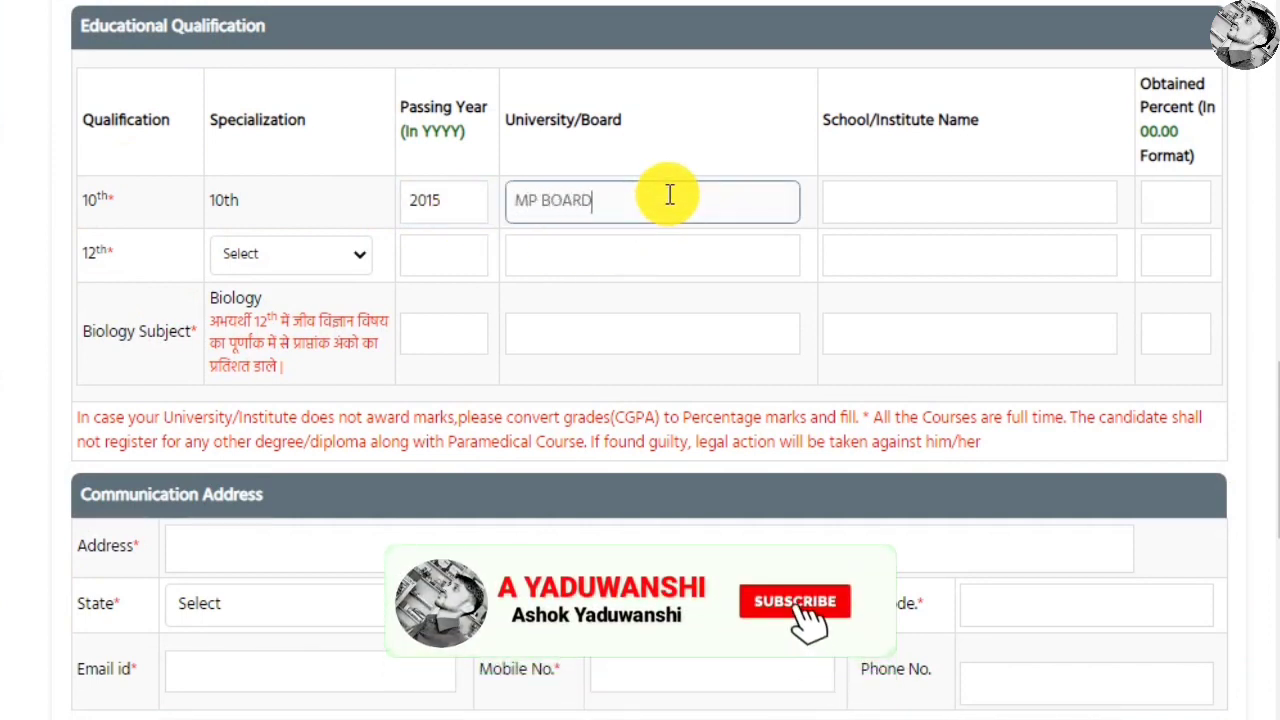
click(996, 203)
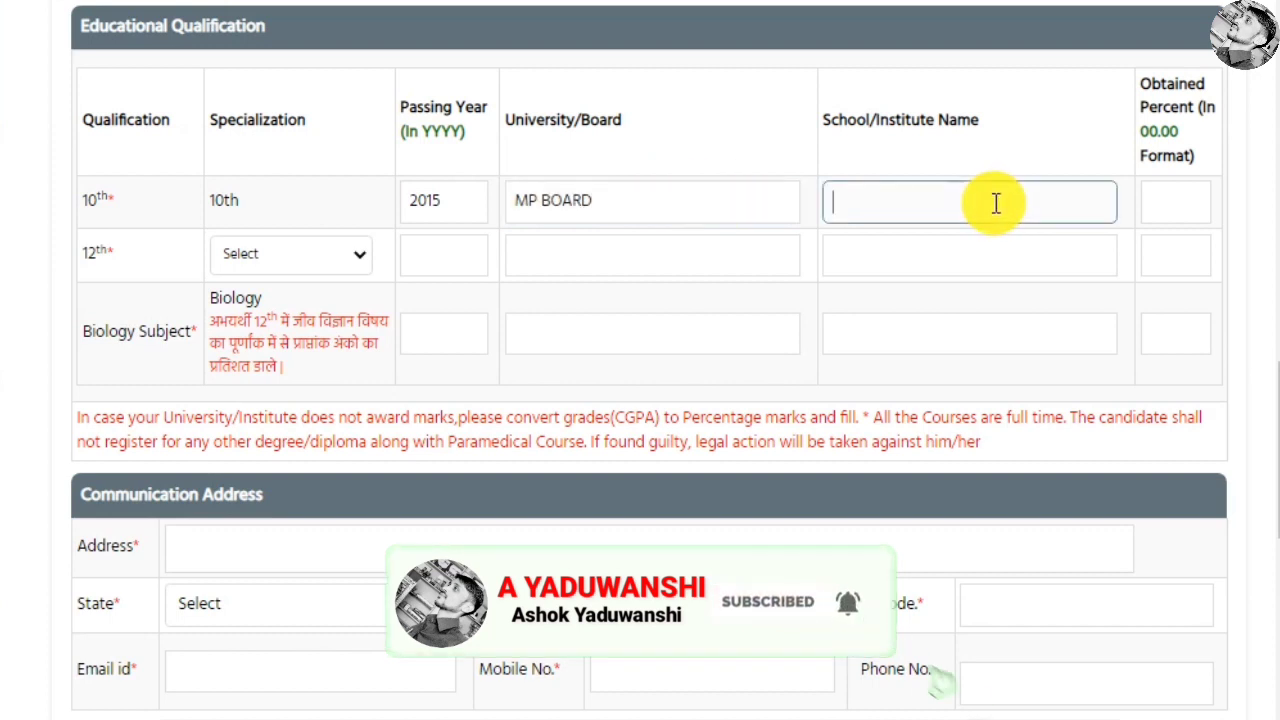
click(1173, 205)
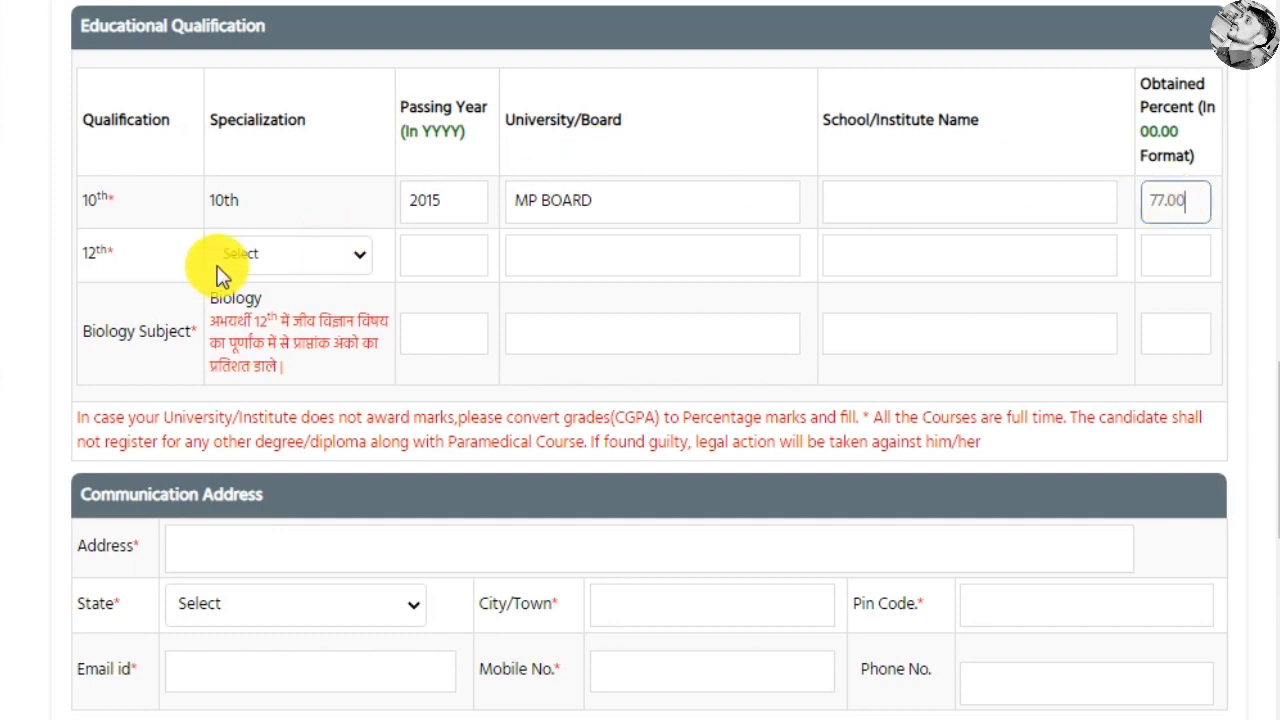
click(279, 250)
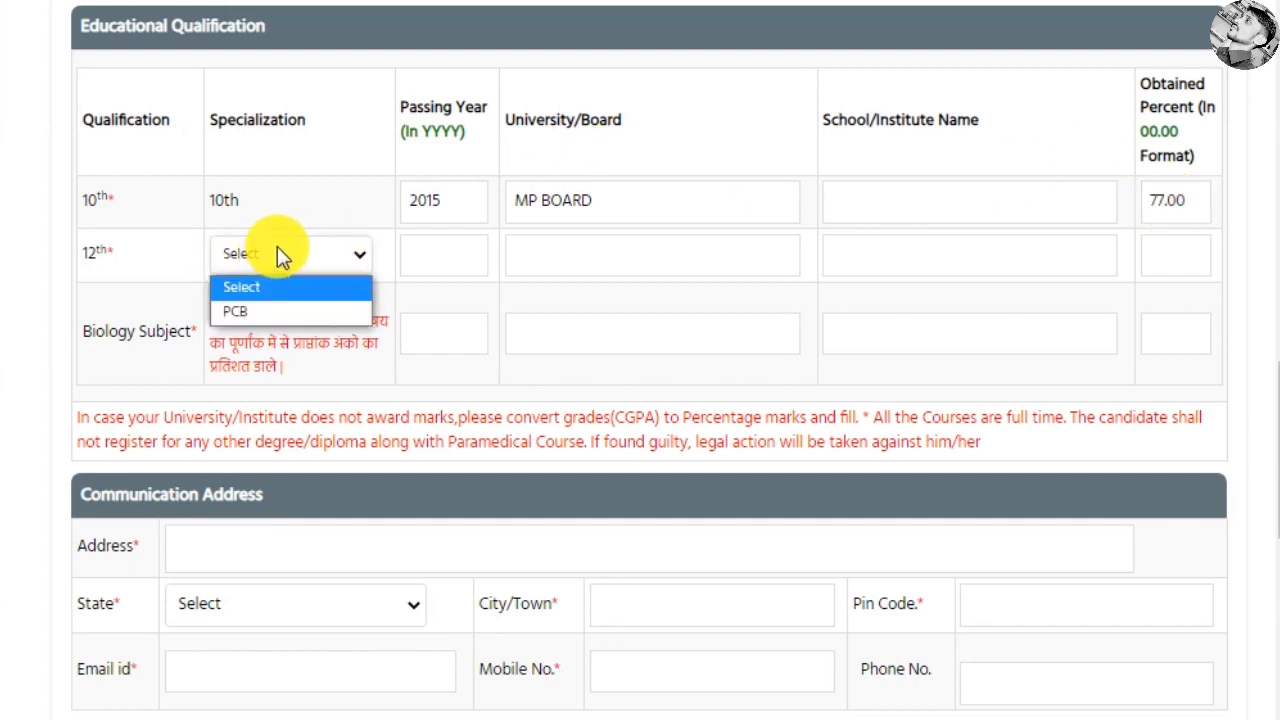
Step: Fill the 12th row: PCB specialization, passing year 2017, MP BOARD, 72.00 percent
click(265, 312)
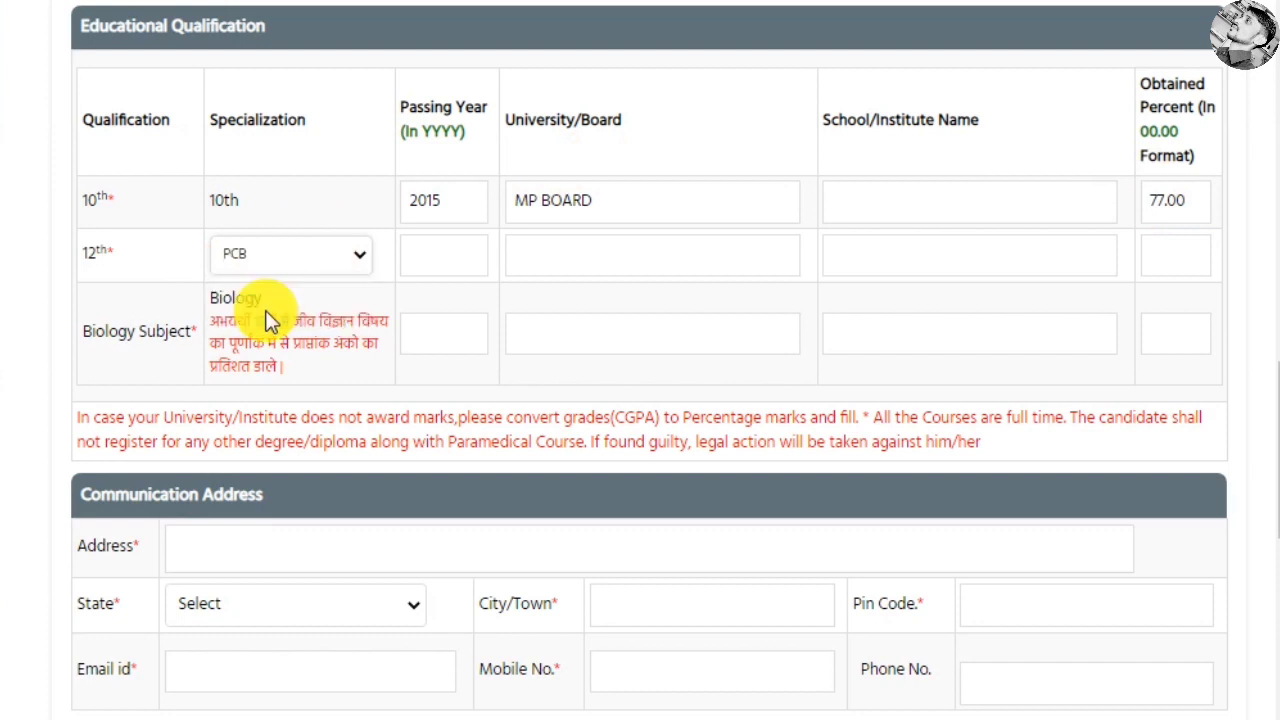
click(442, 262)
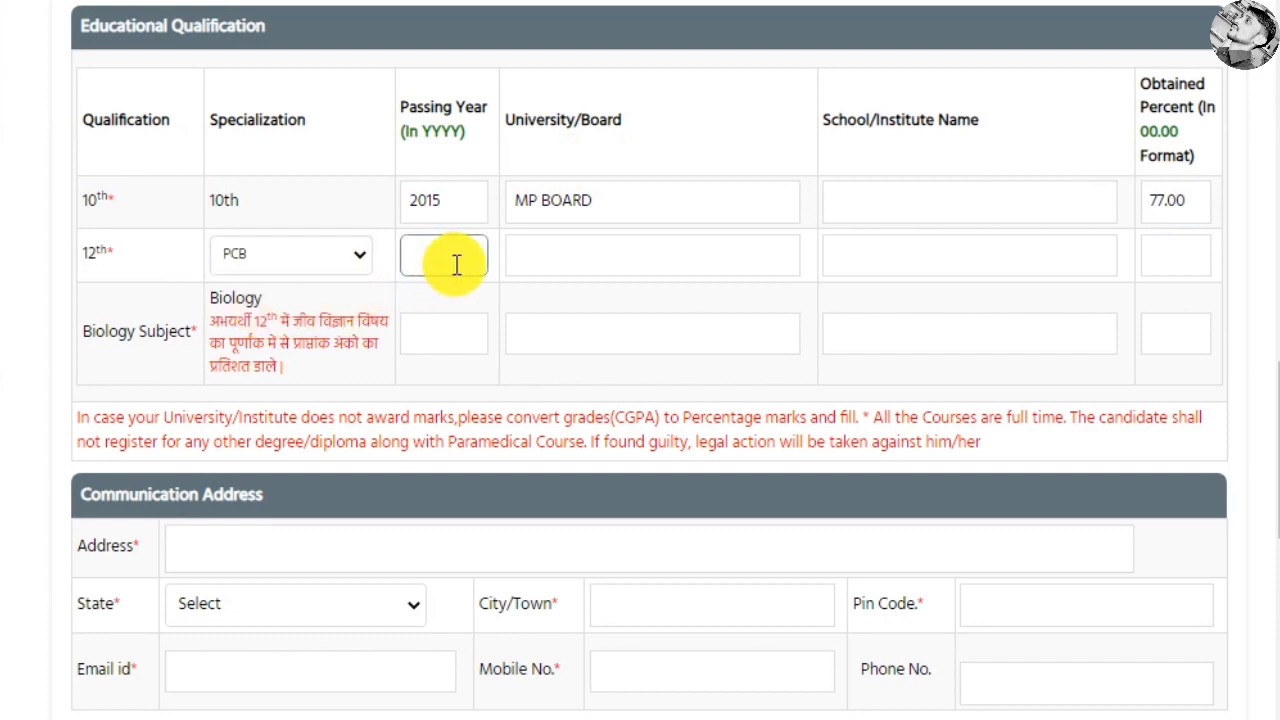
click(647, 262)
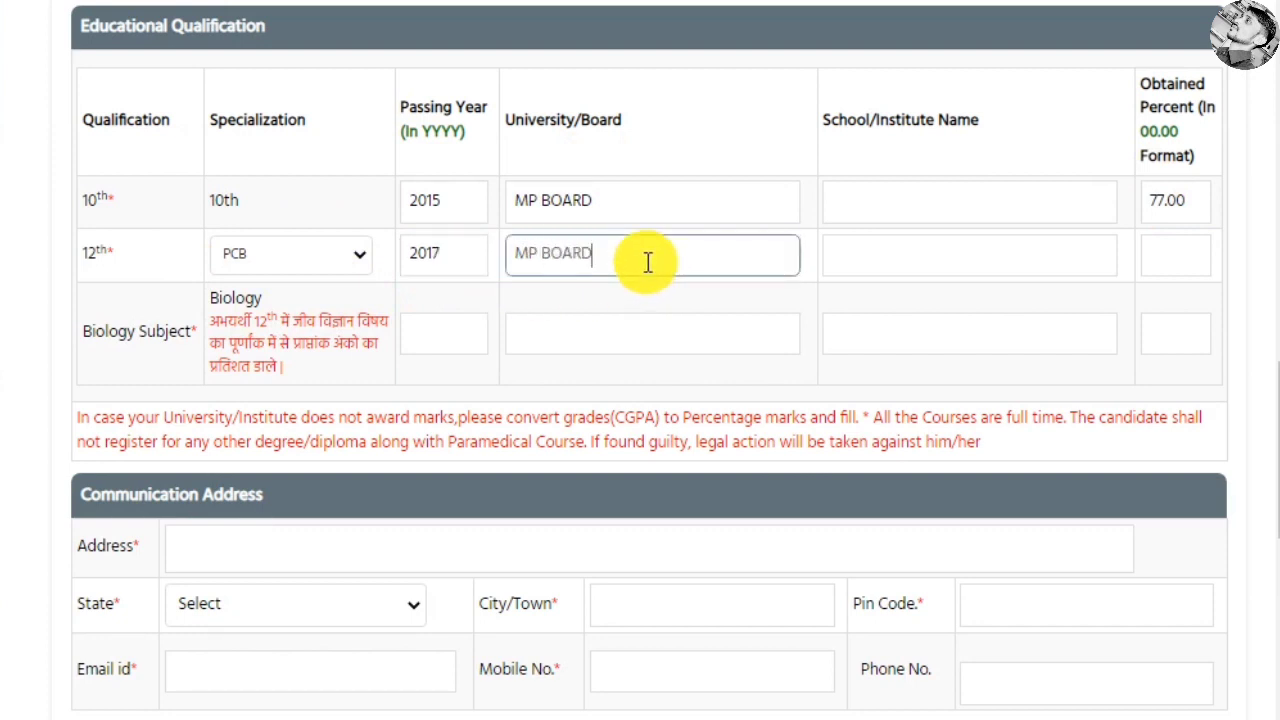
text(MP BOARD)
click(940, 260)
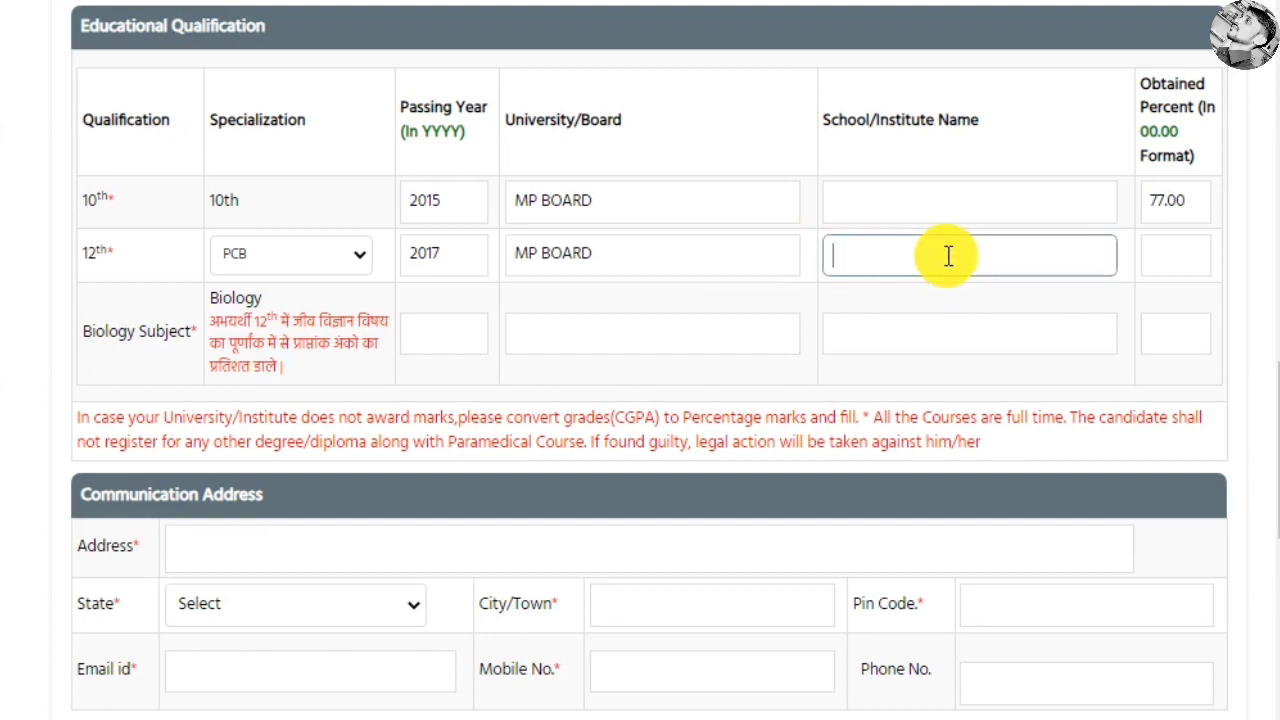
click(1199, 251)
text(72)
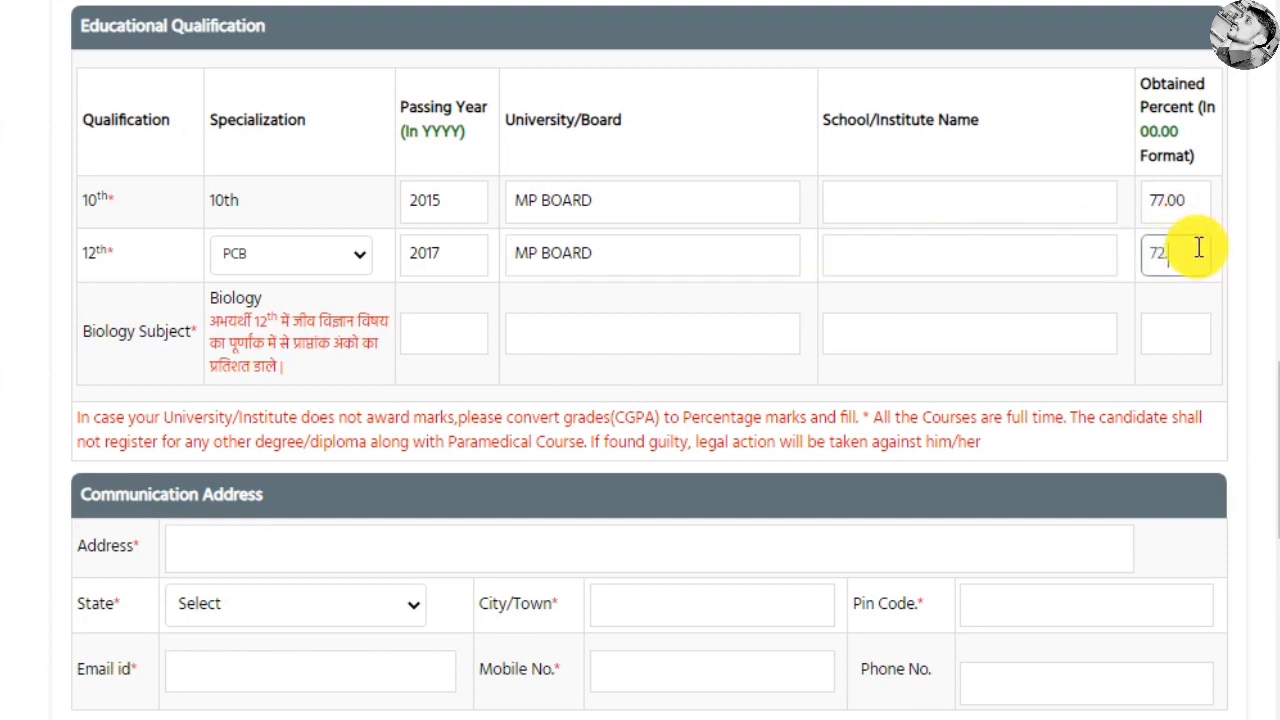
text(.00)
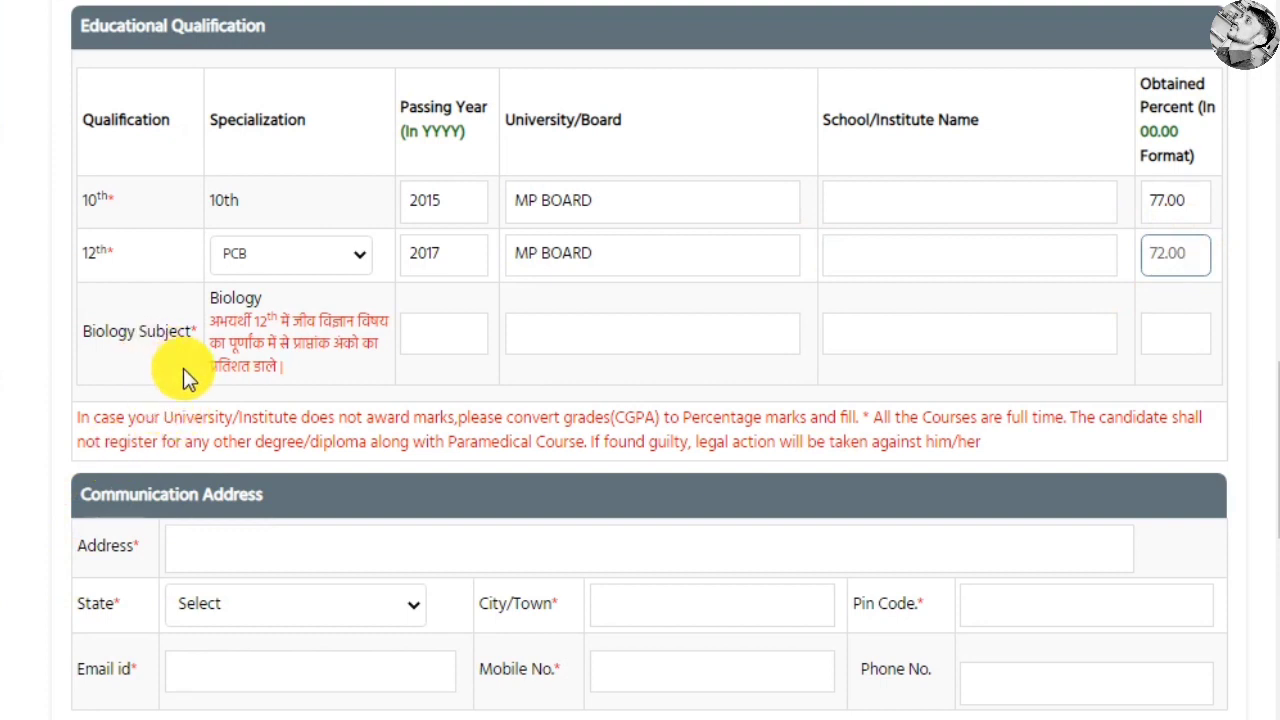
click(290, 333)
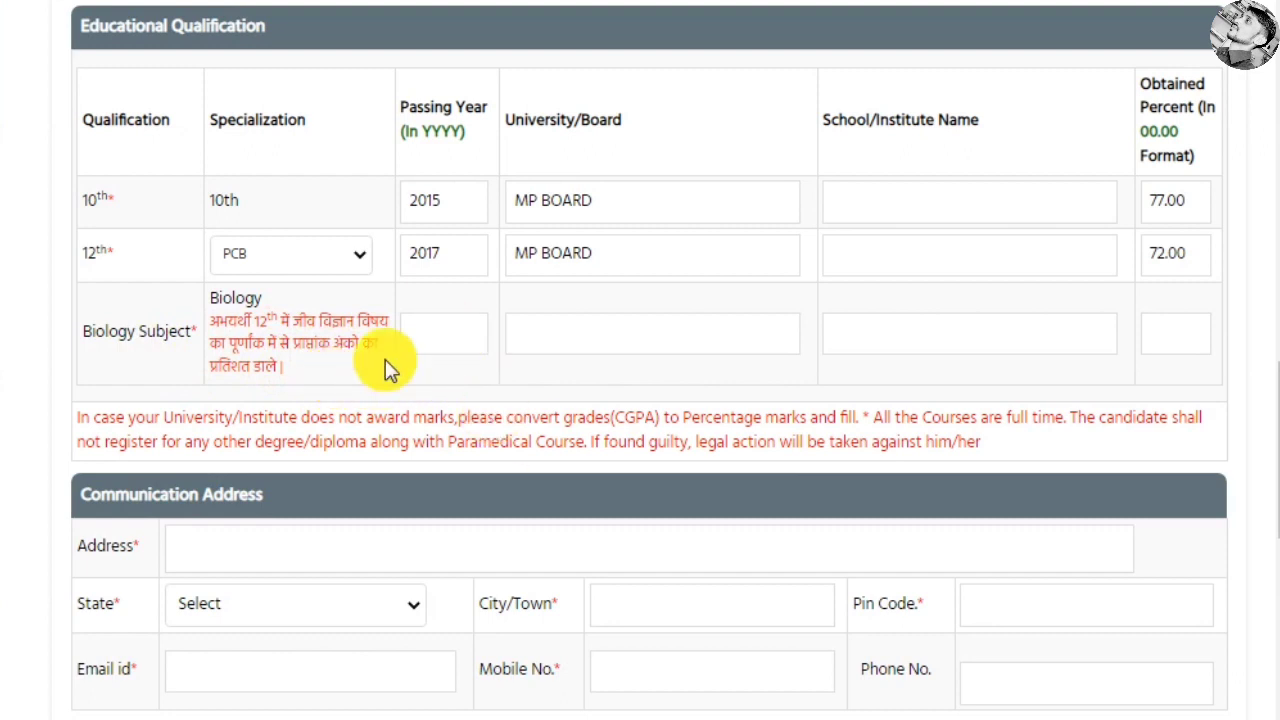
Step: Enter 66.00 as the Biology Subject row's obtained percent
click(457, 326)
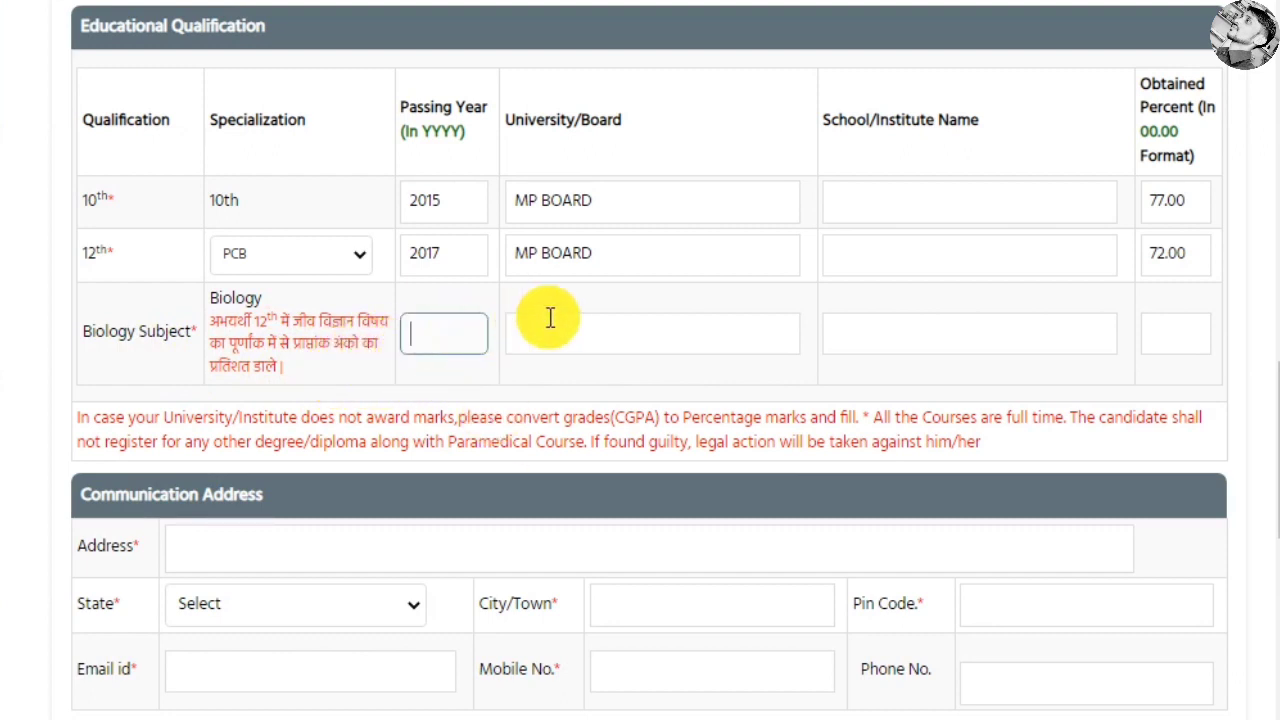
click(630, 323)
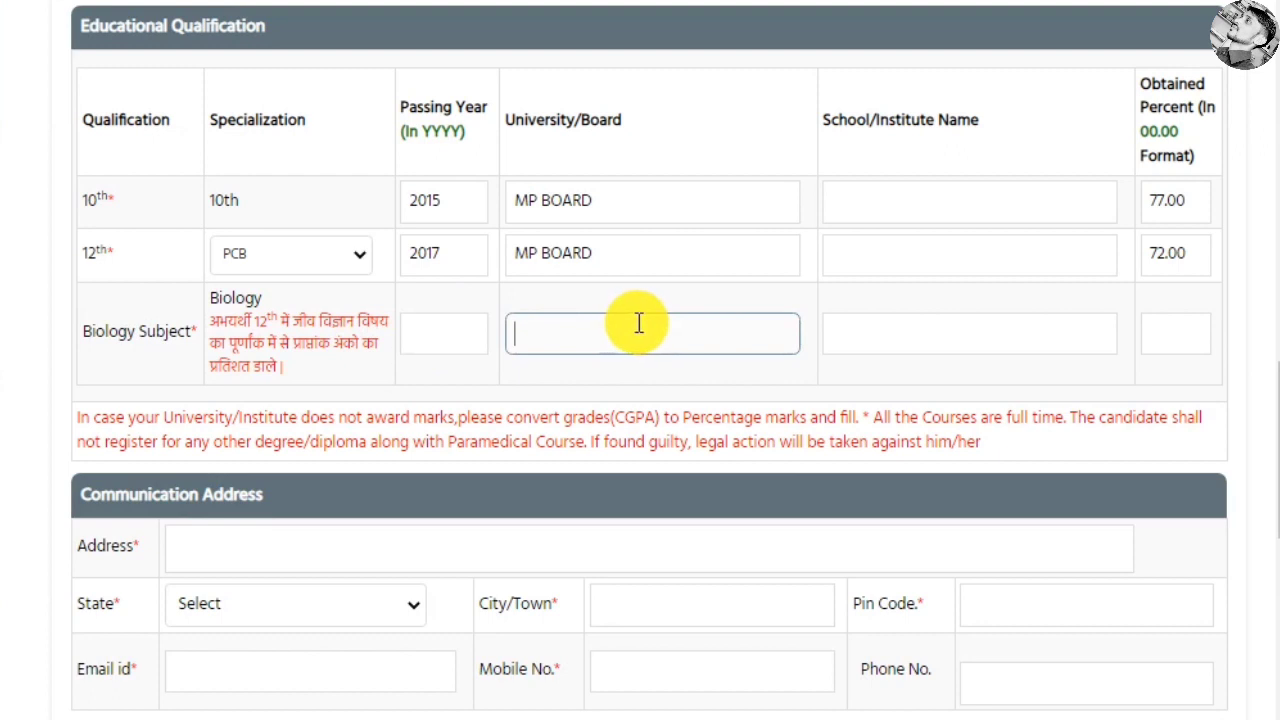
click(922, 342)
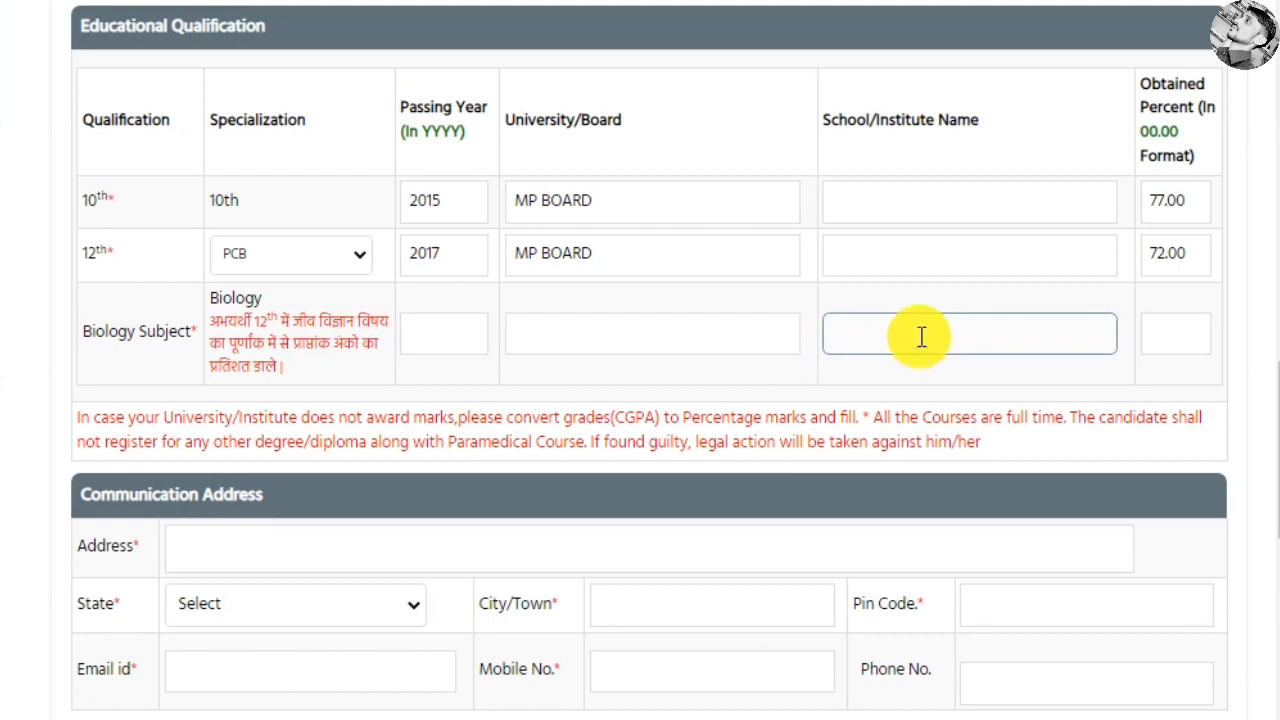
click(1180, 334)
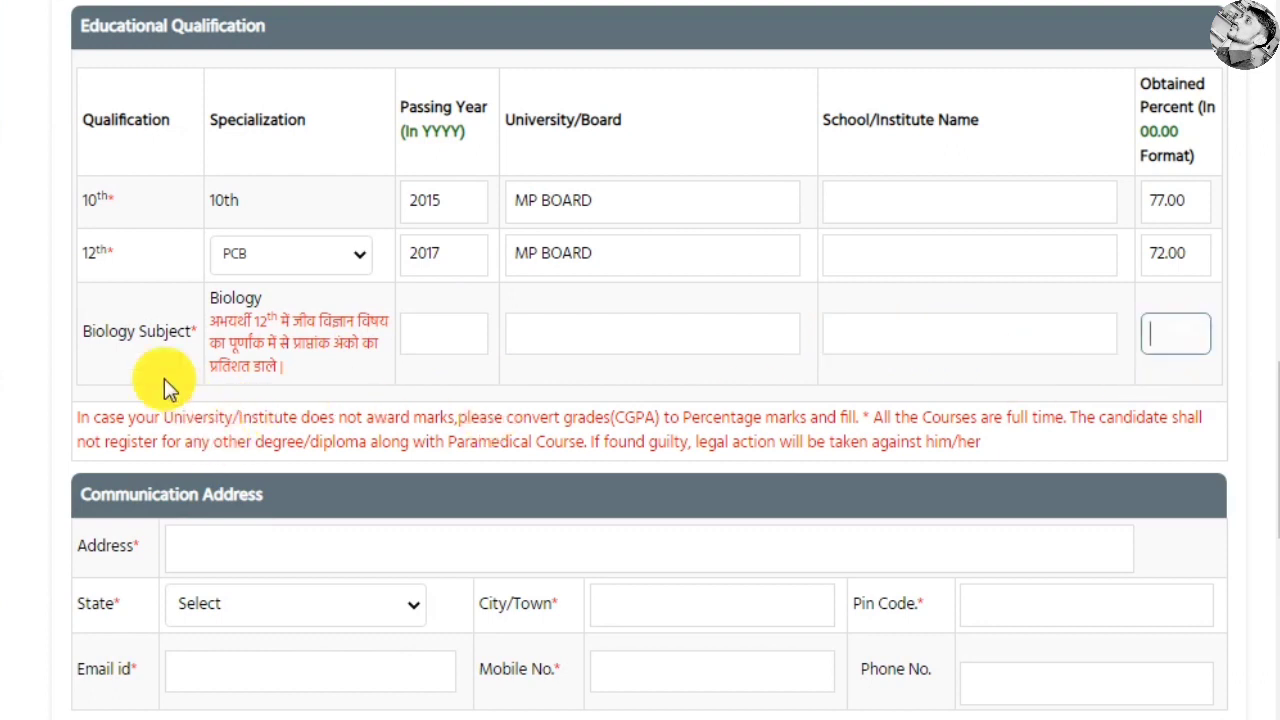
drag(107, 331, 238, 325)
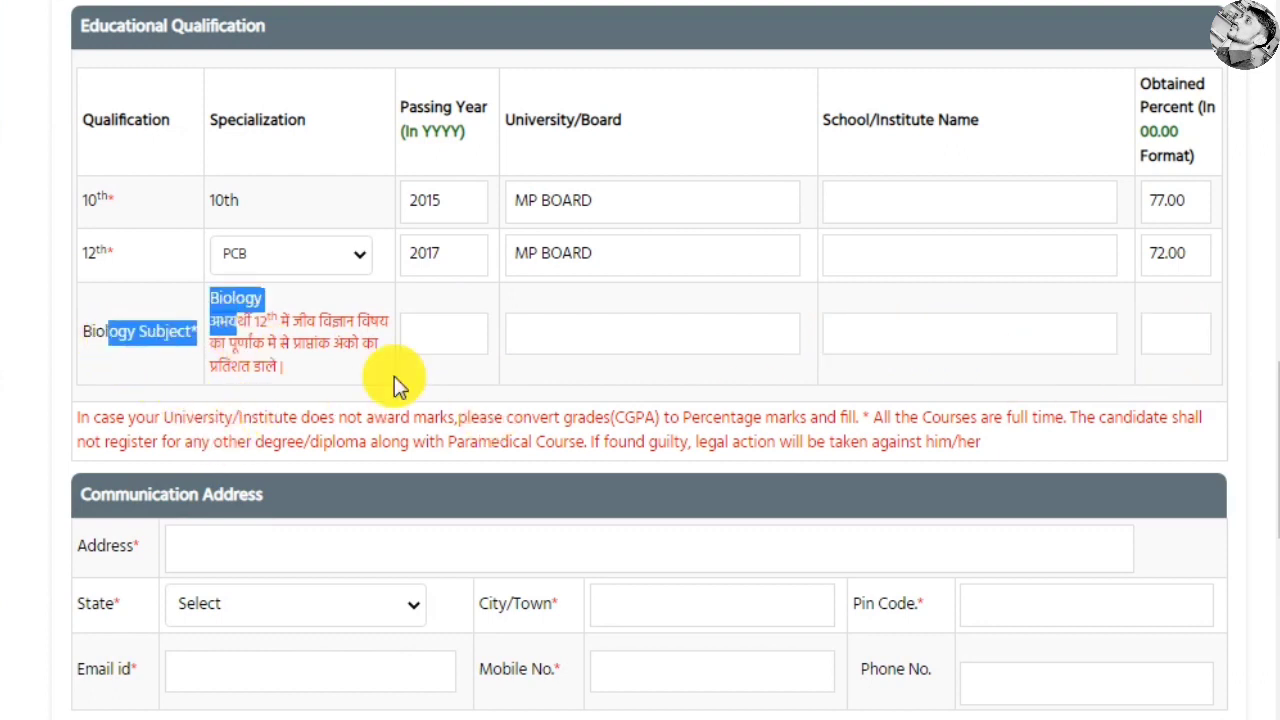
click(1176, 335)
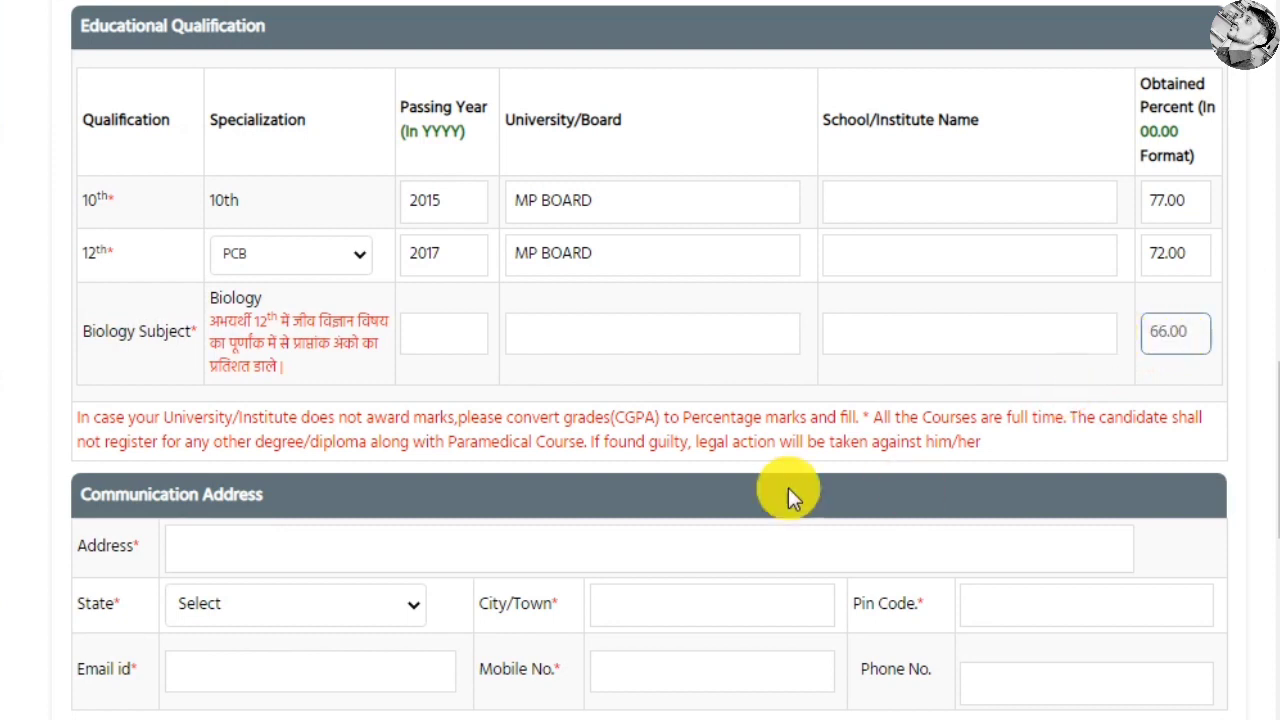
scroll(330, 380, down, 4)
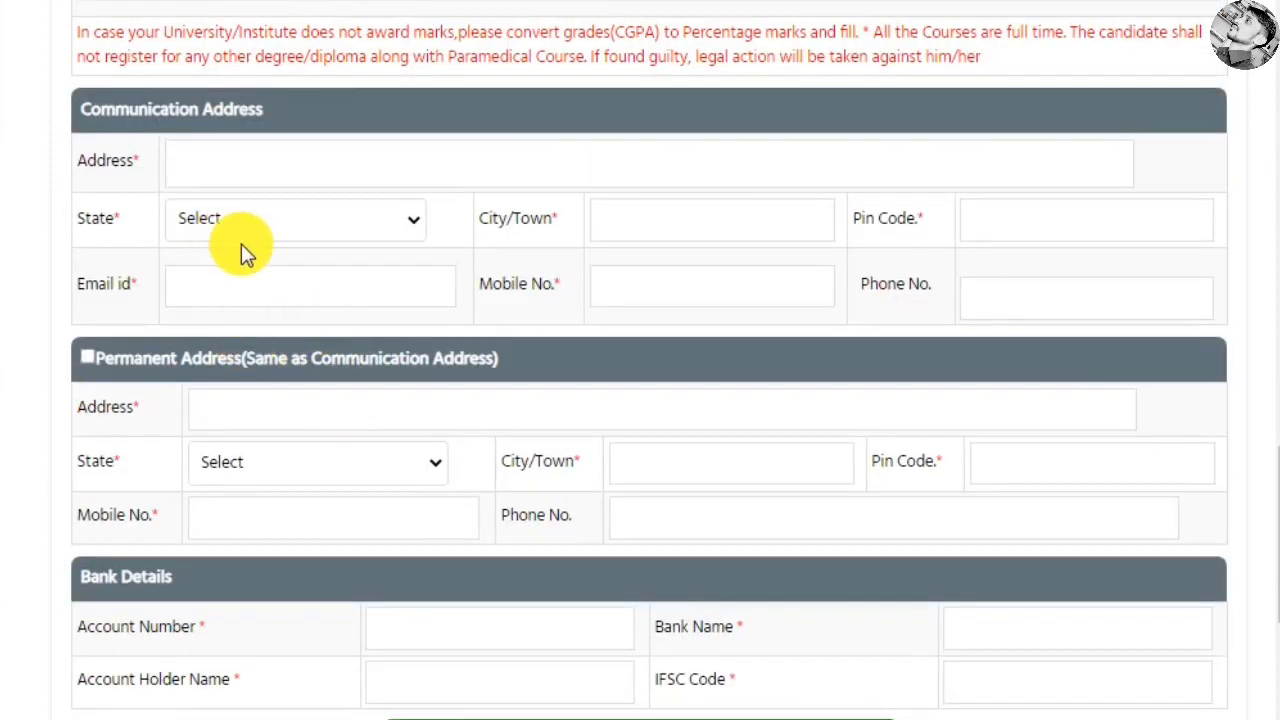
Step: Set the communication address to state Madhya Pradesh, city BHOPAL and pin code 462016
click(262, 164)
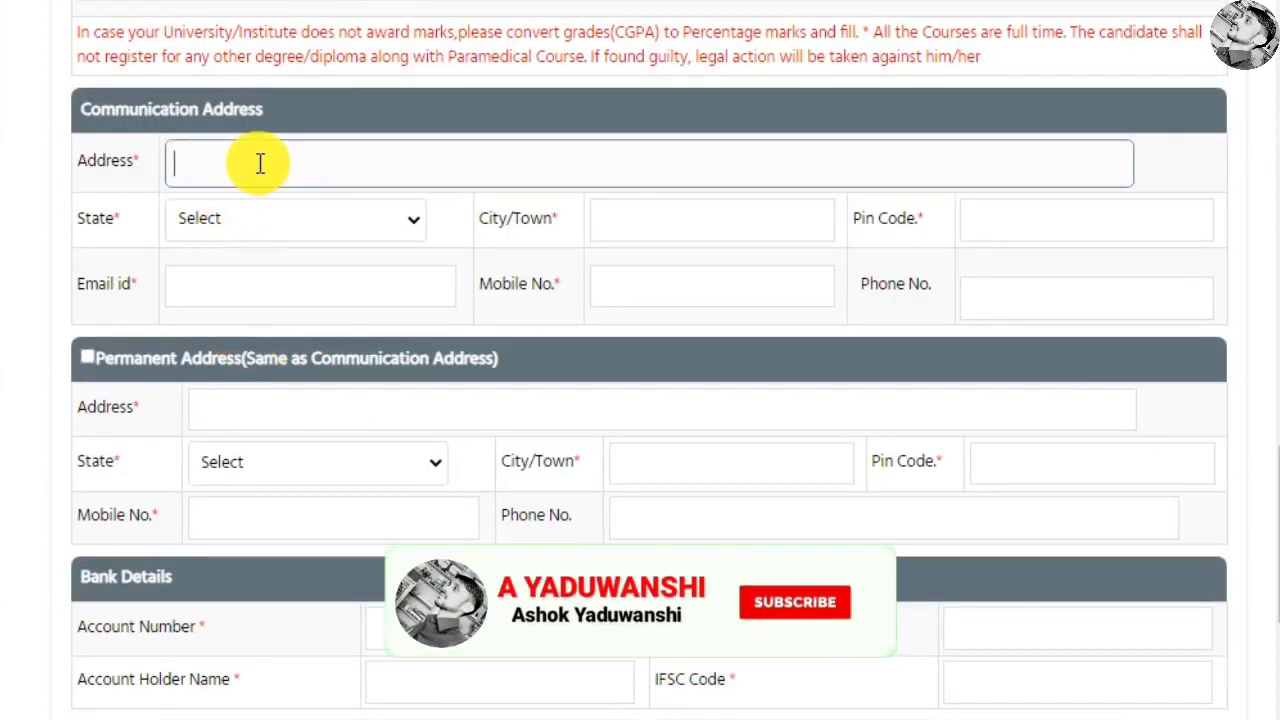
click(347, 223)
key(m)
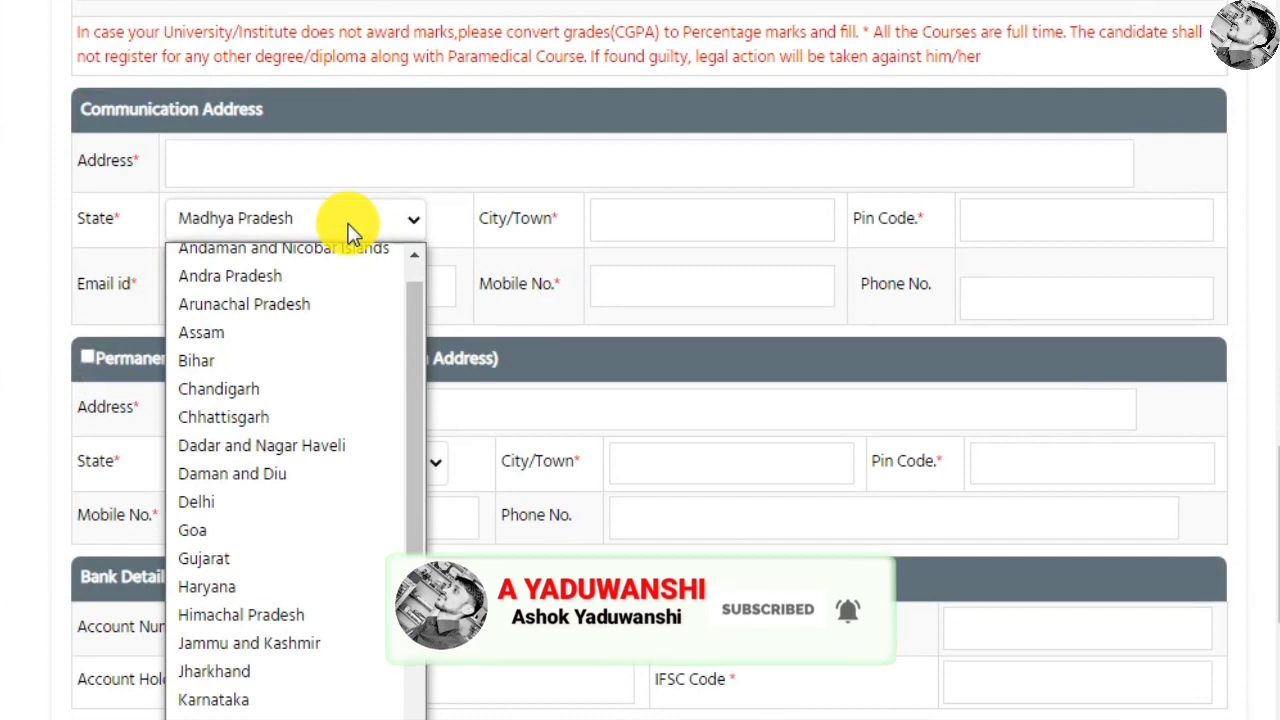
click(348, 223)
click(718, 215)
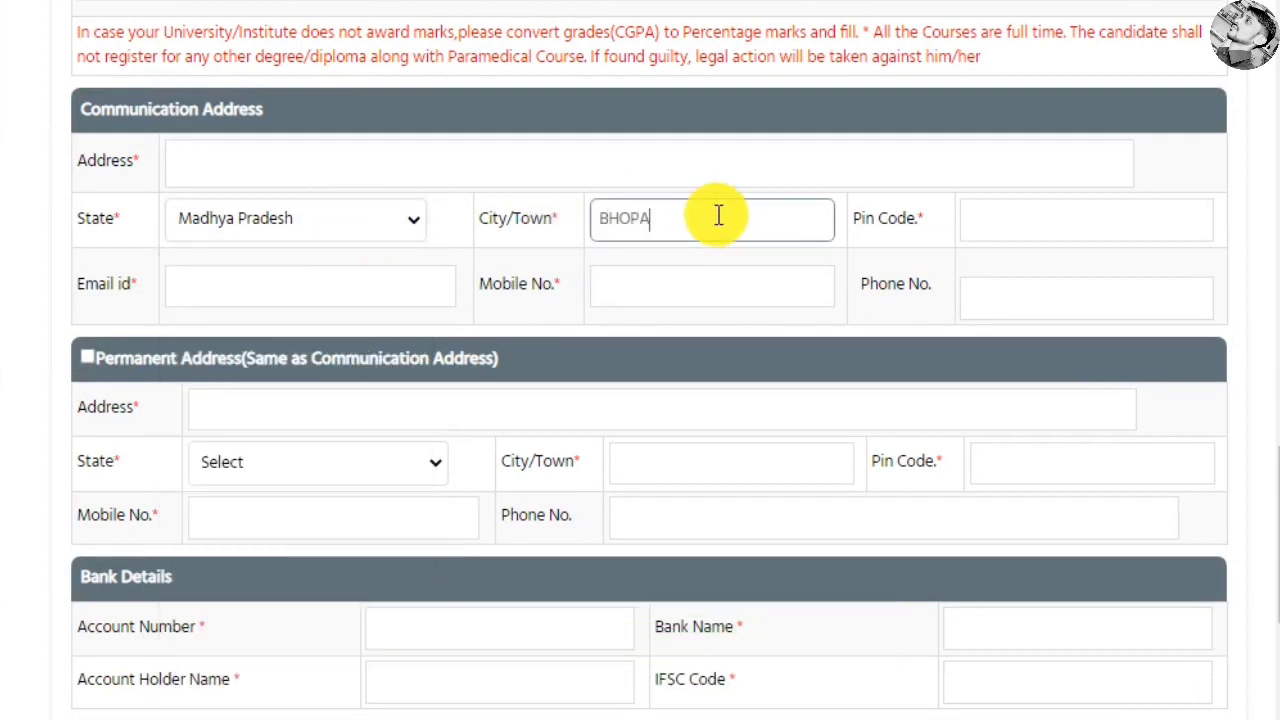
key(Tab)
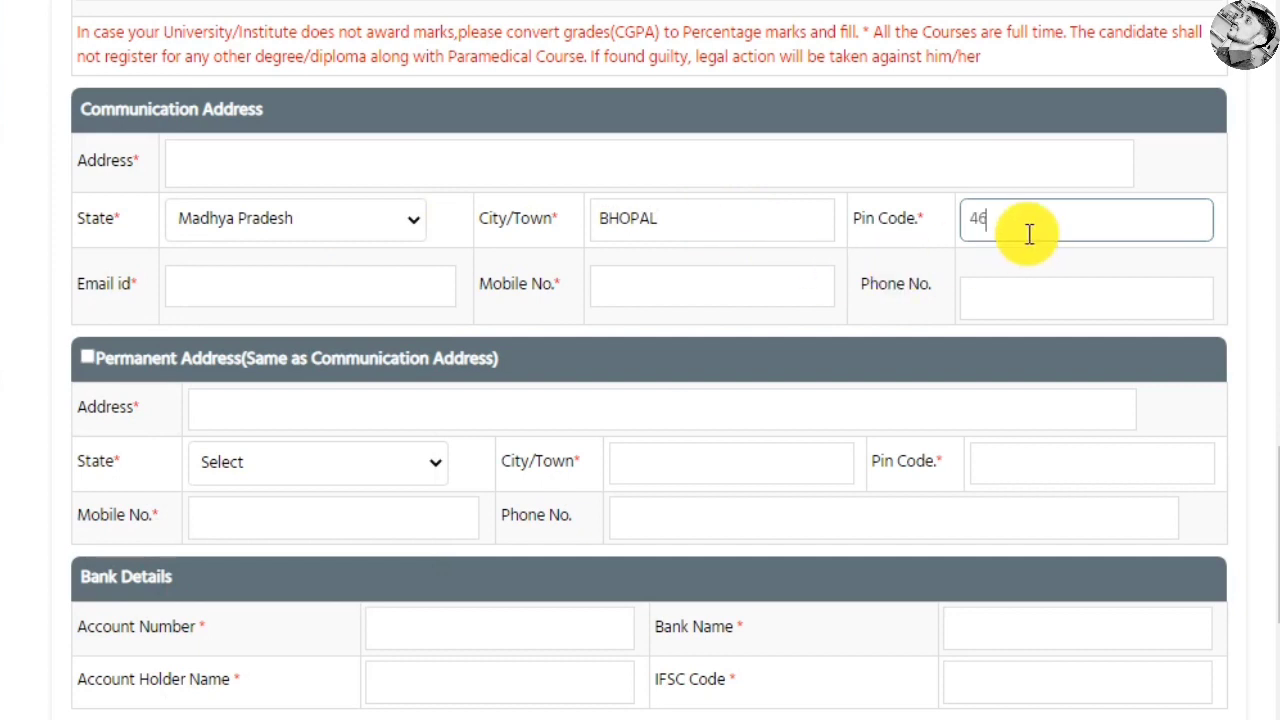
text(462016)
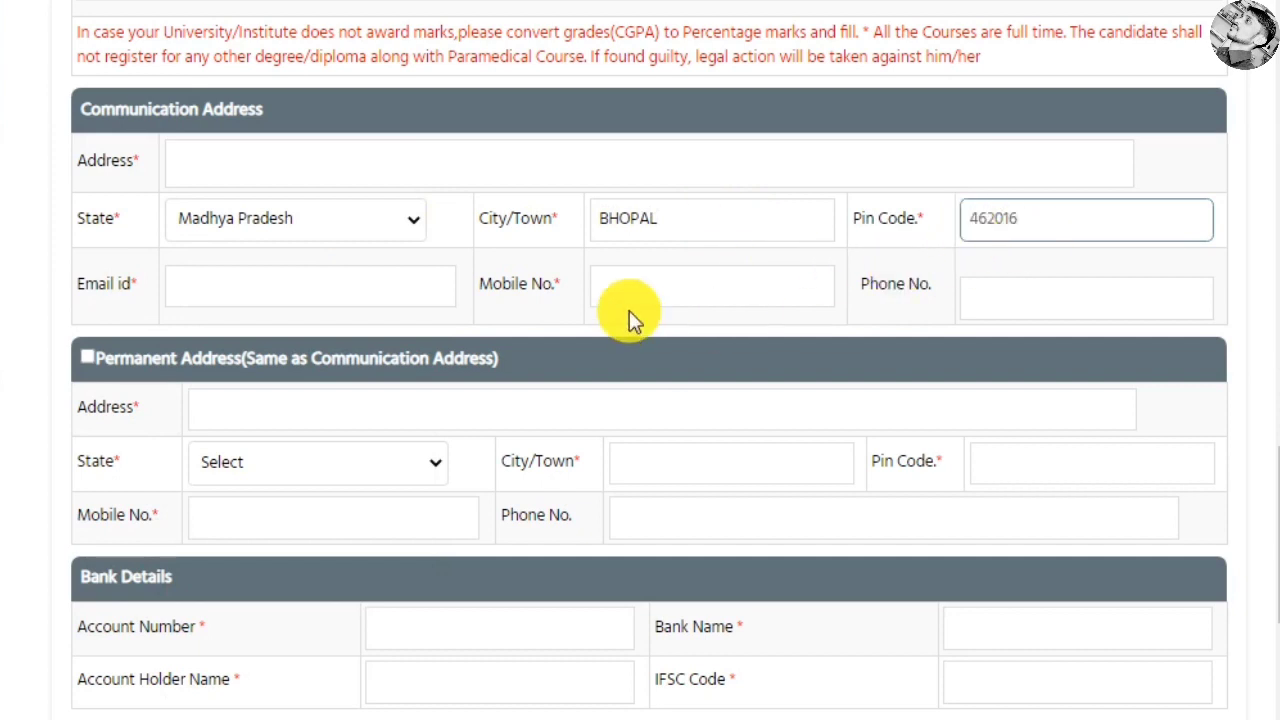
click(283, 286)
click(661, 297)
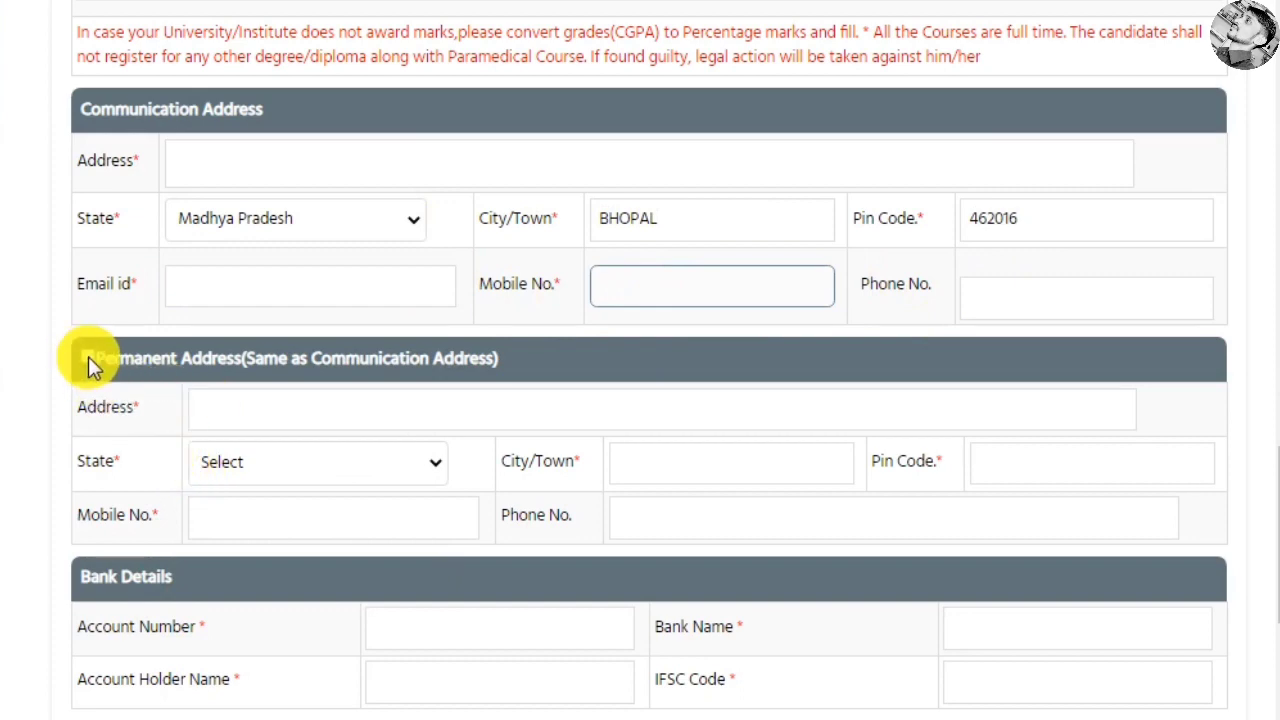
Step: Pass over the blank bank detail fields, clear the captcha box and submit the form to request the OTP
scroll(412, 371, down, 4)
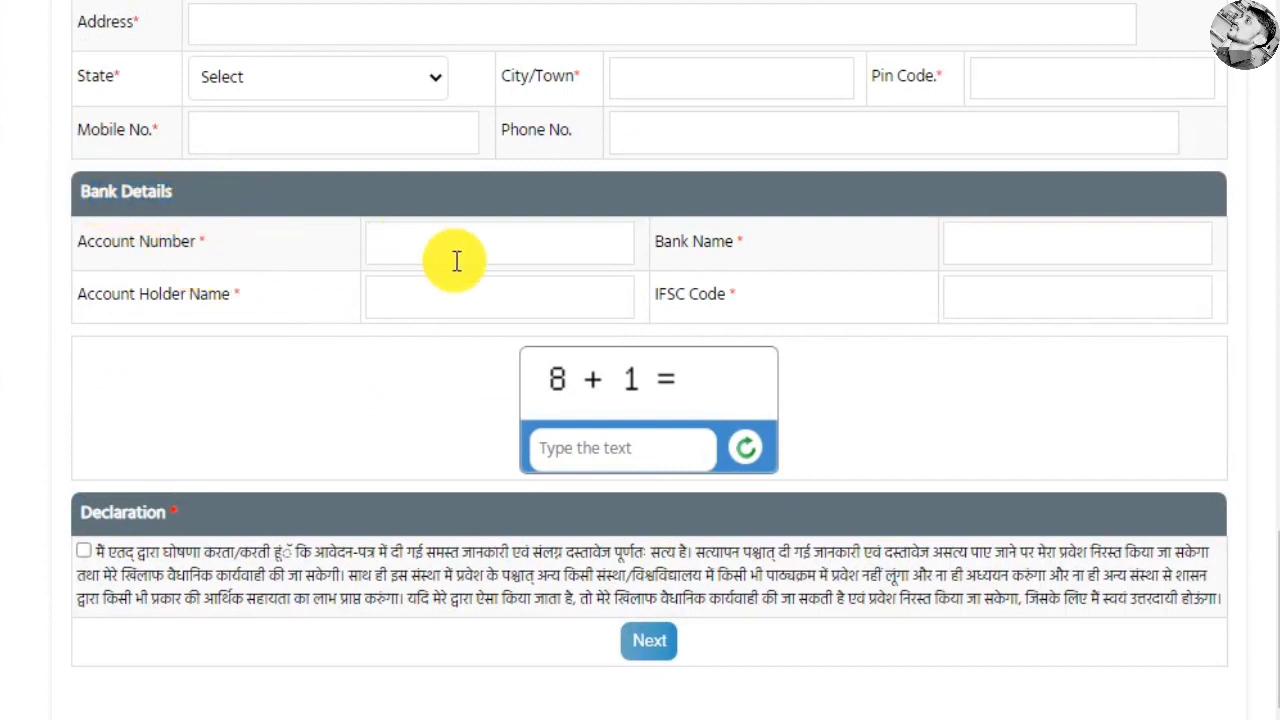
click(495, 262)
click(1103, 251)
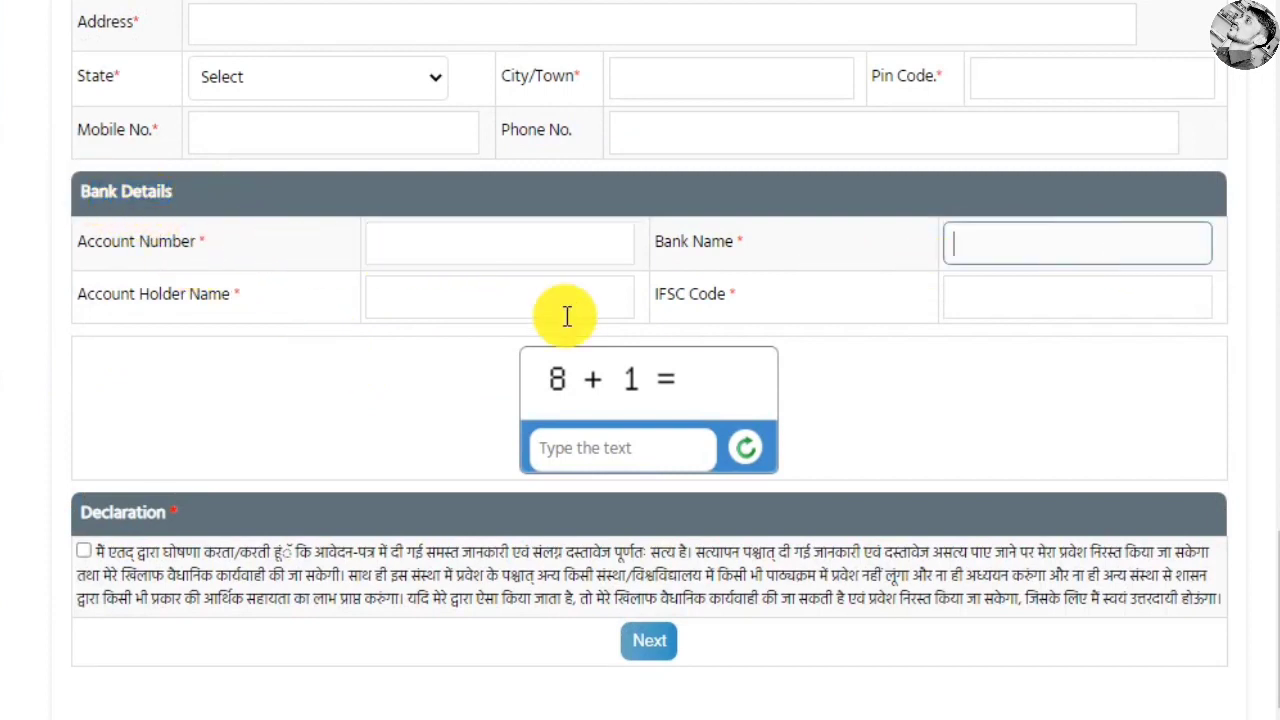
click(494, 312)
click(1071, 296)
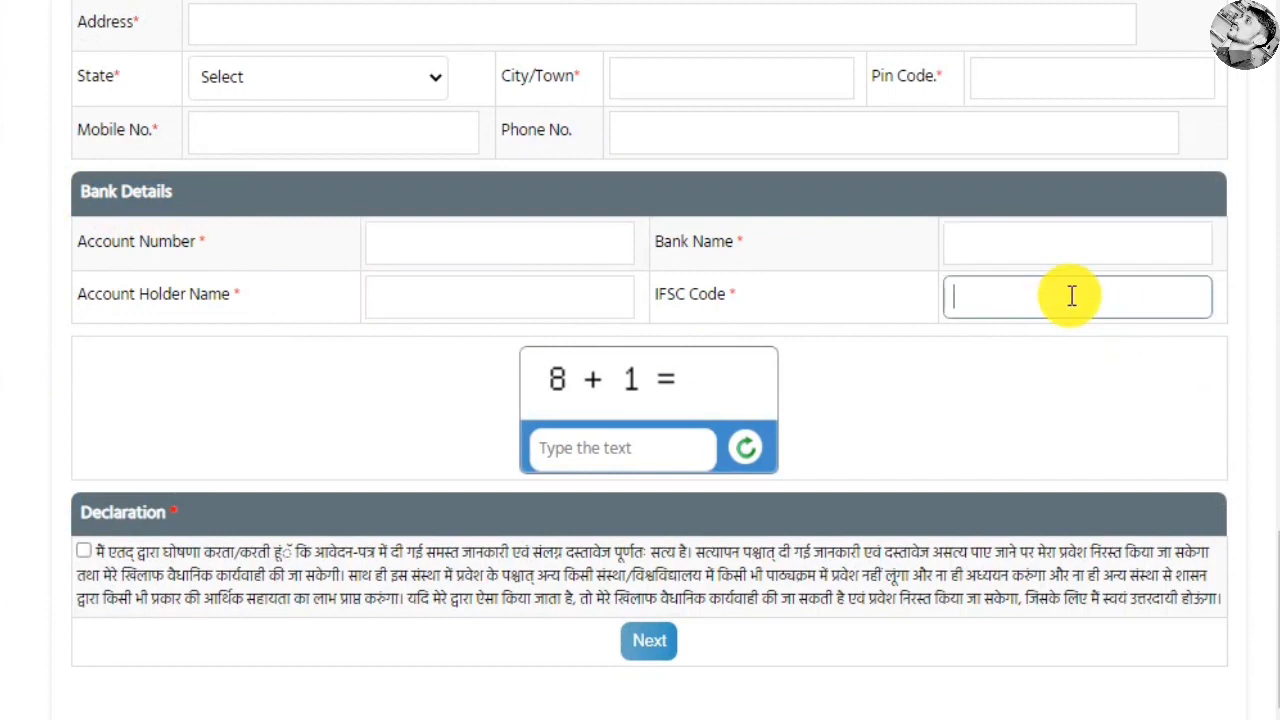
drag(623, 446, 395, 499)
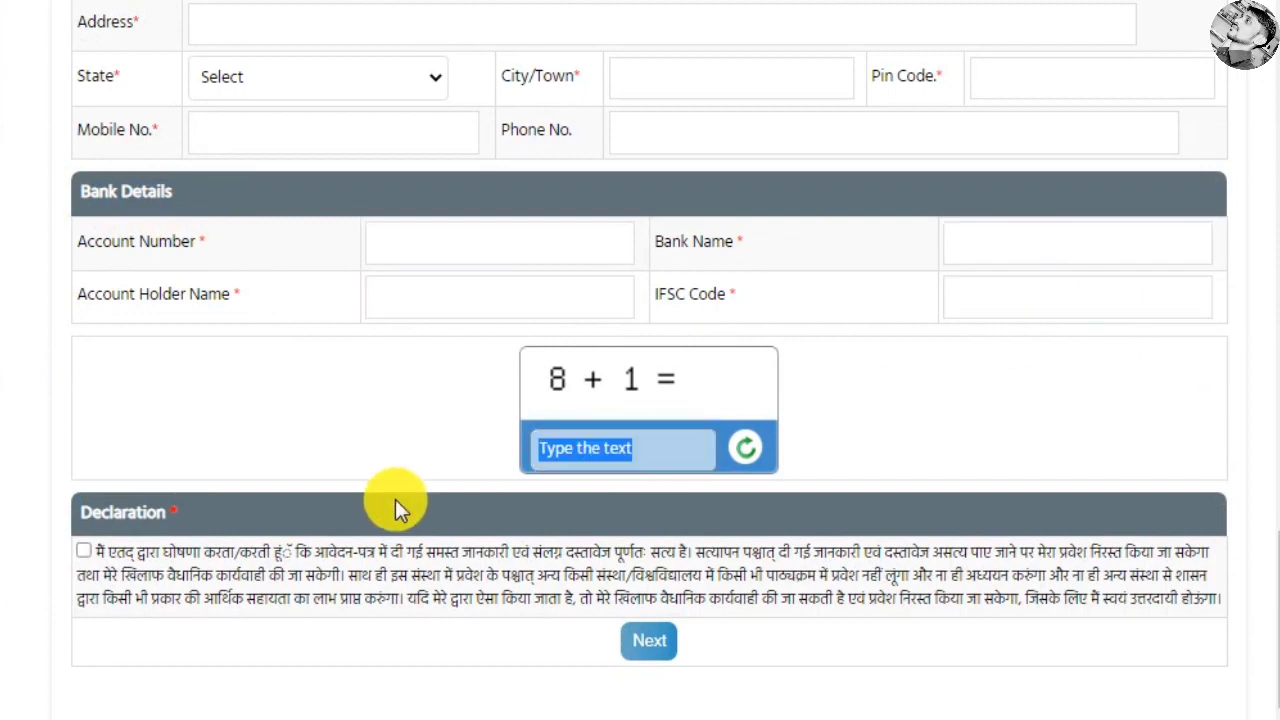
key(BackSpace)
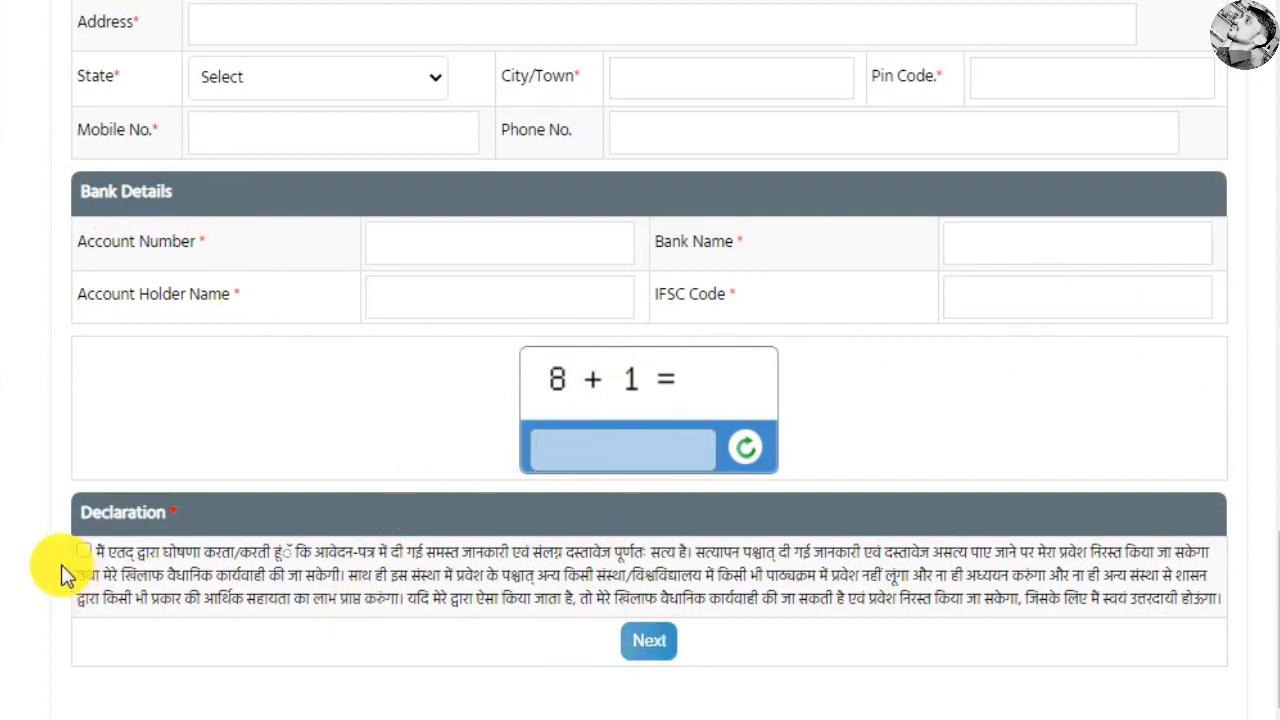
click(650, 646)
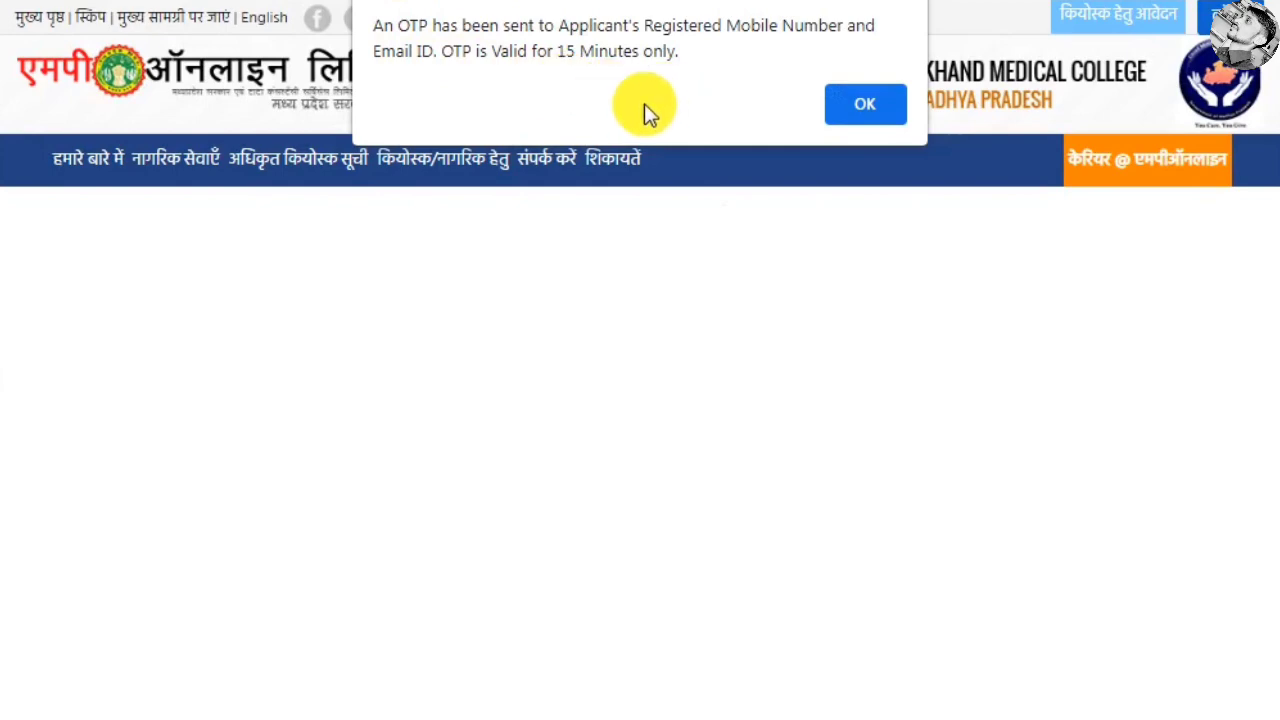
Step: Dismiss the OTP-sent notice and scroll back up to the Attachment section above Verify OTP
click(862, 108)
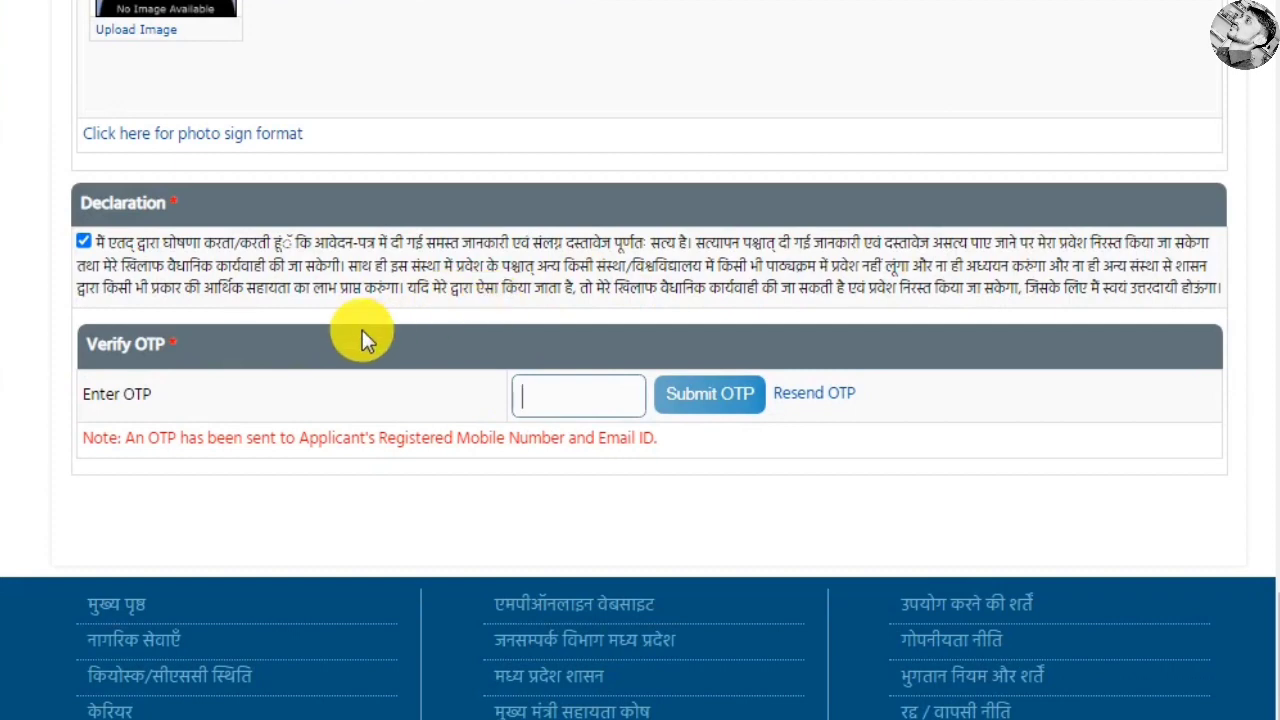
scroll(362, 328, up, 2)
scroll(355, 304, up, 2)
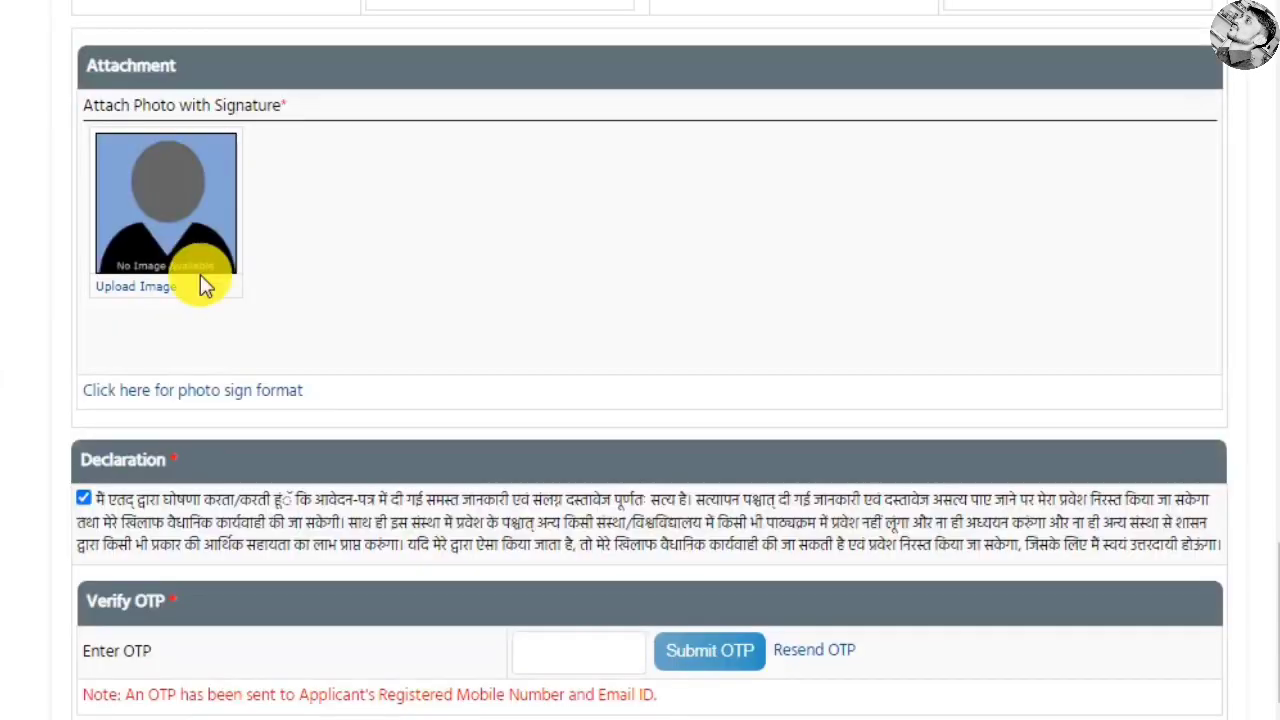
Step: Attach the photo-with-signature image, cropping it to cover both the photo and the signature
click(148, 287)
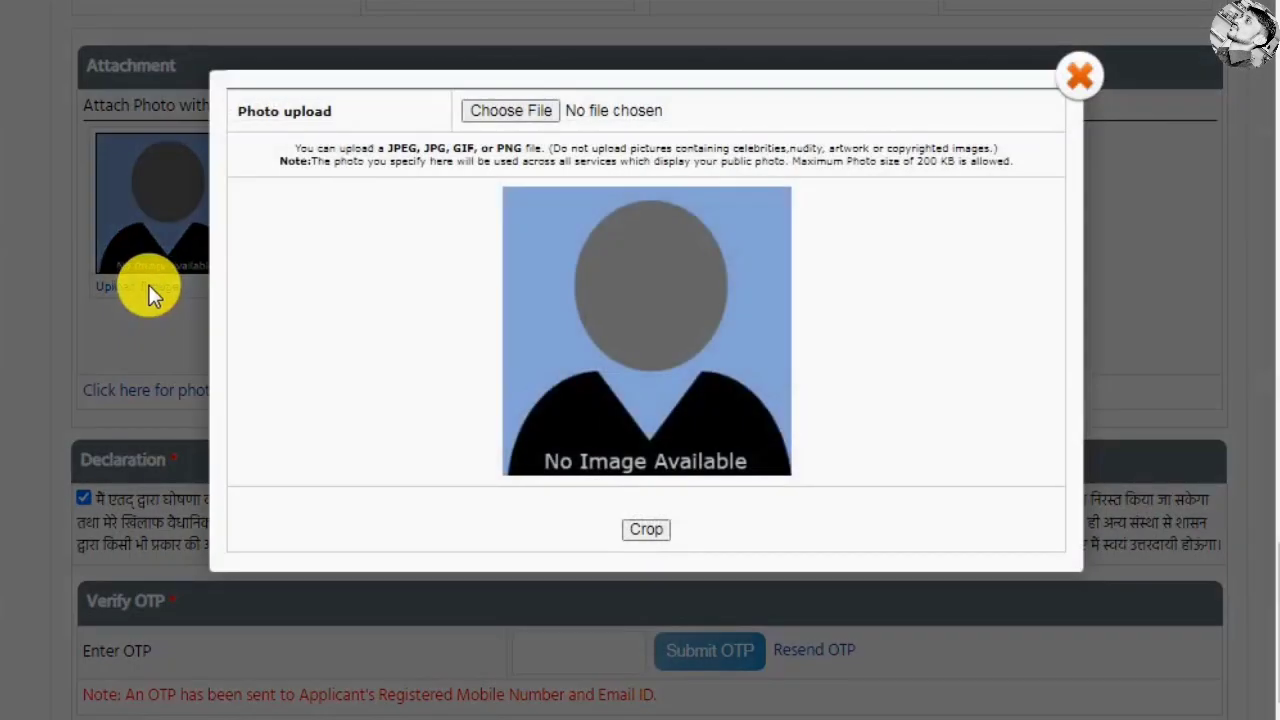
click(507, 114)
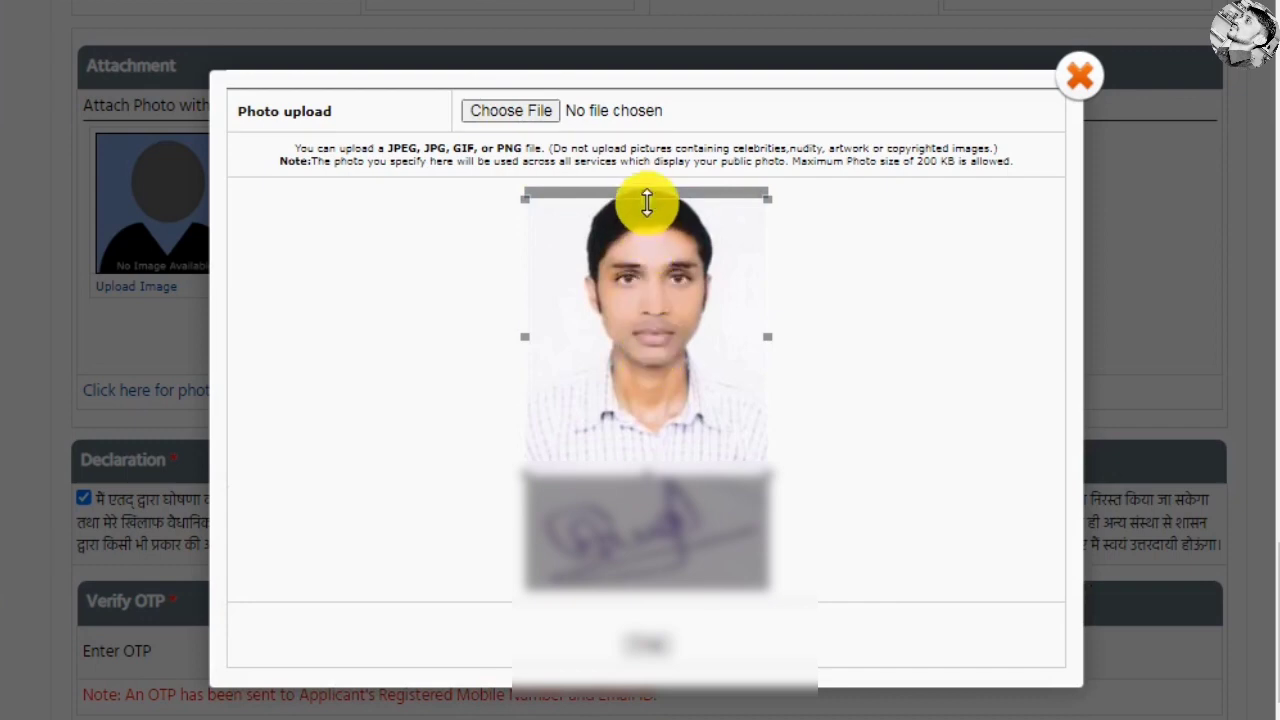
drag(648, 199, 651, 183)
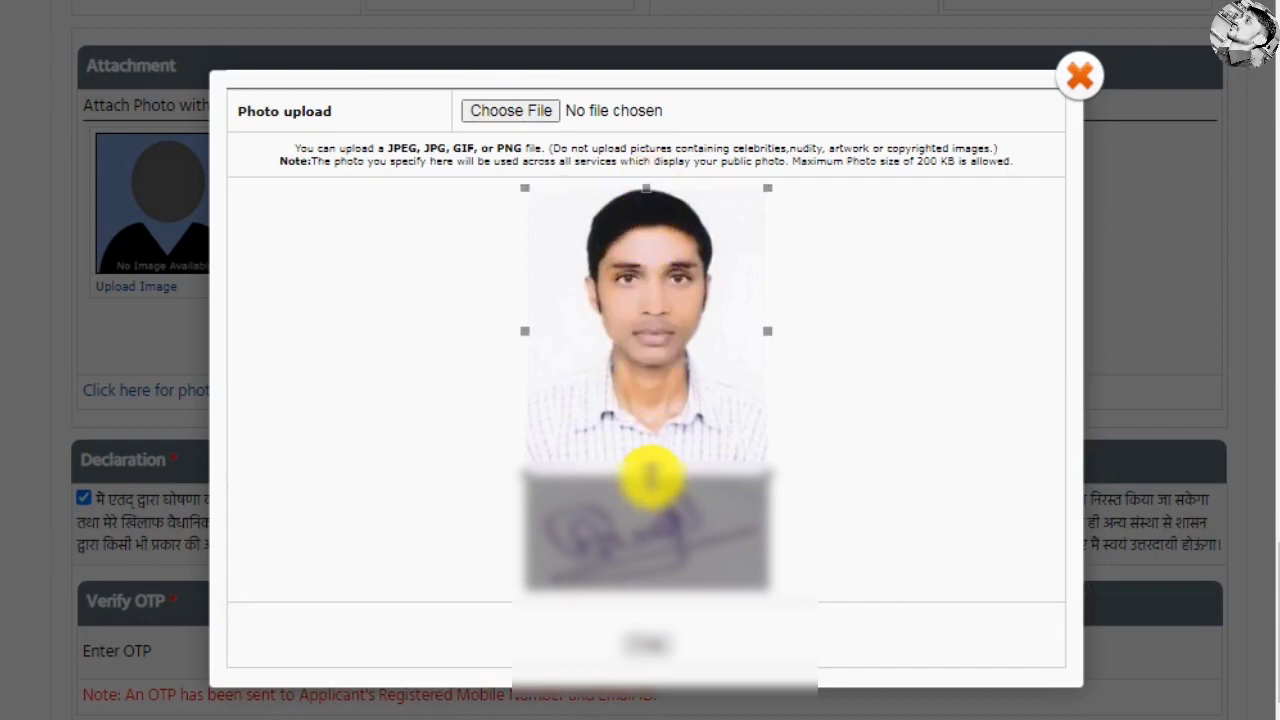
drag(649, 471, 663, 609)
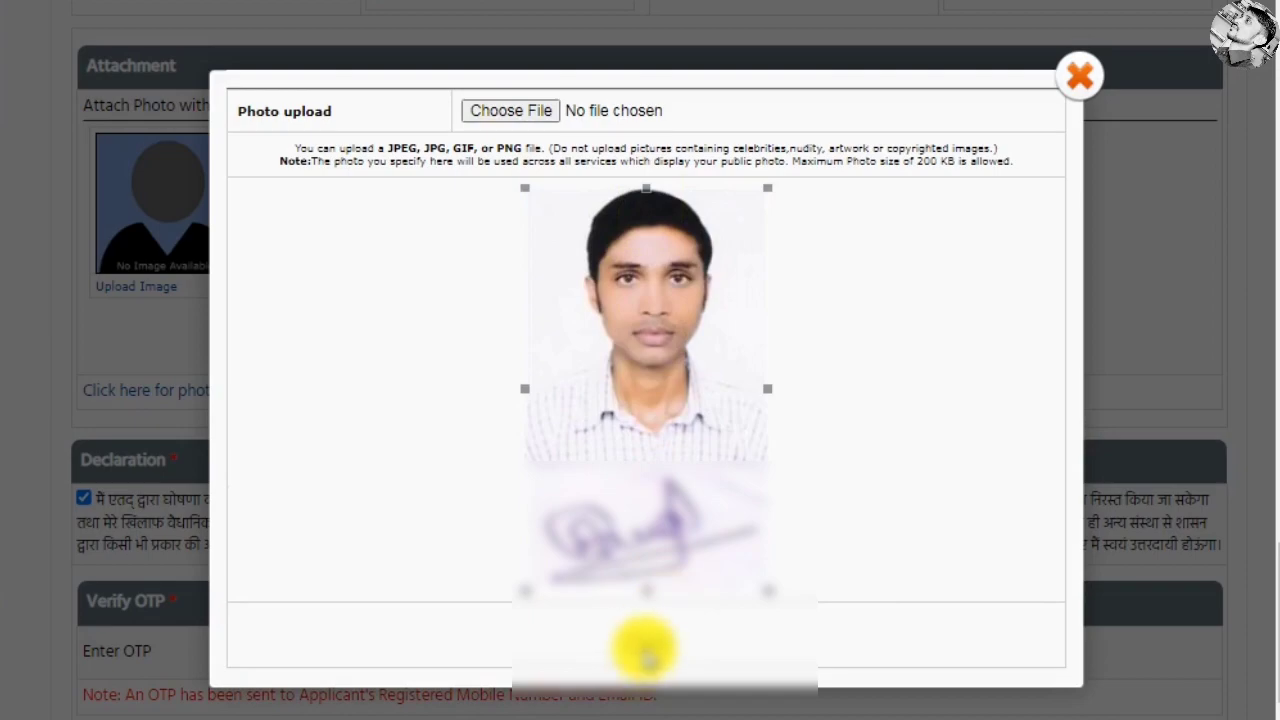
click(645, 648)
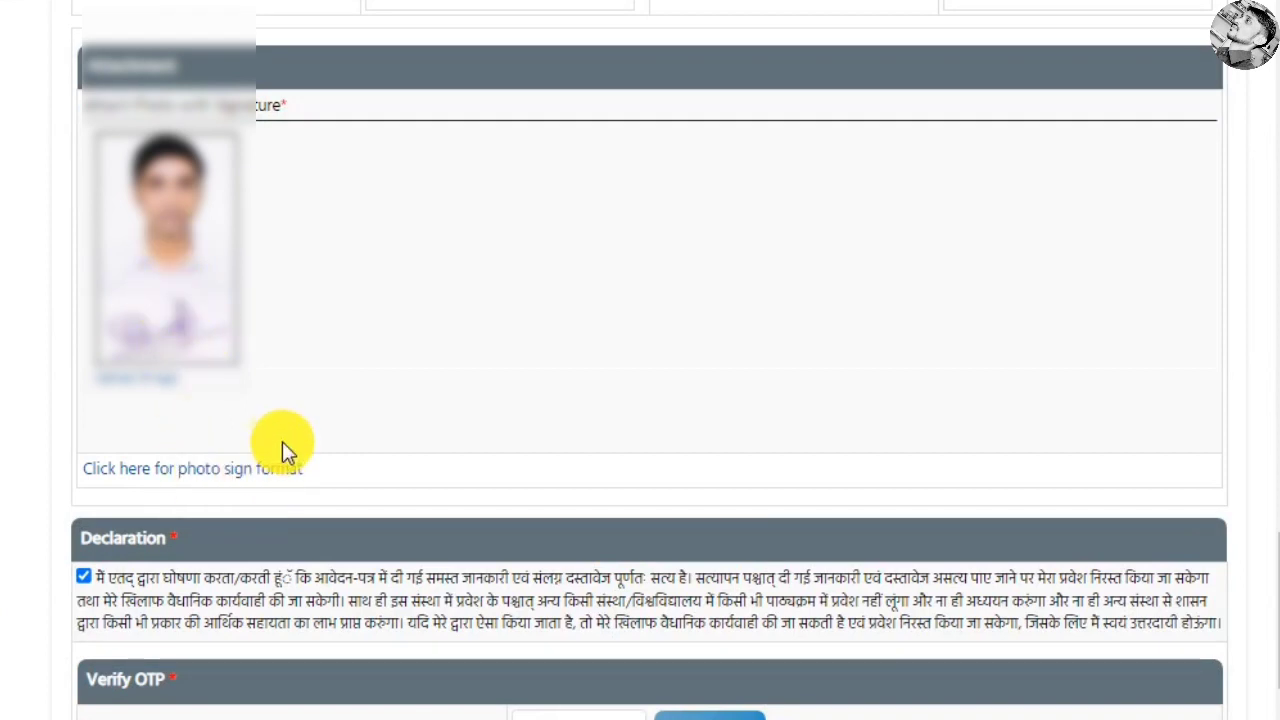
Step: Move down to the OTP verification field and continue to the document upload page
scroll(287, 515, down, 1)
scroll(287, 513, down, 3)
click(571, 346)
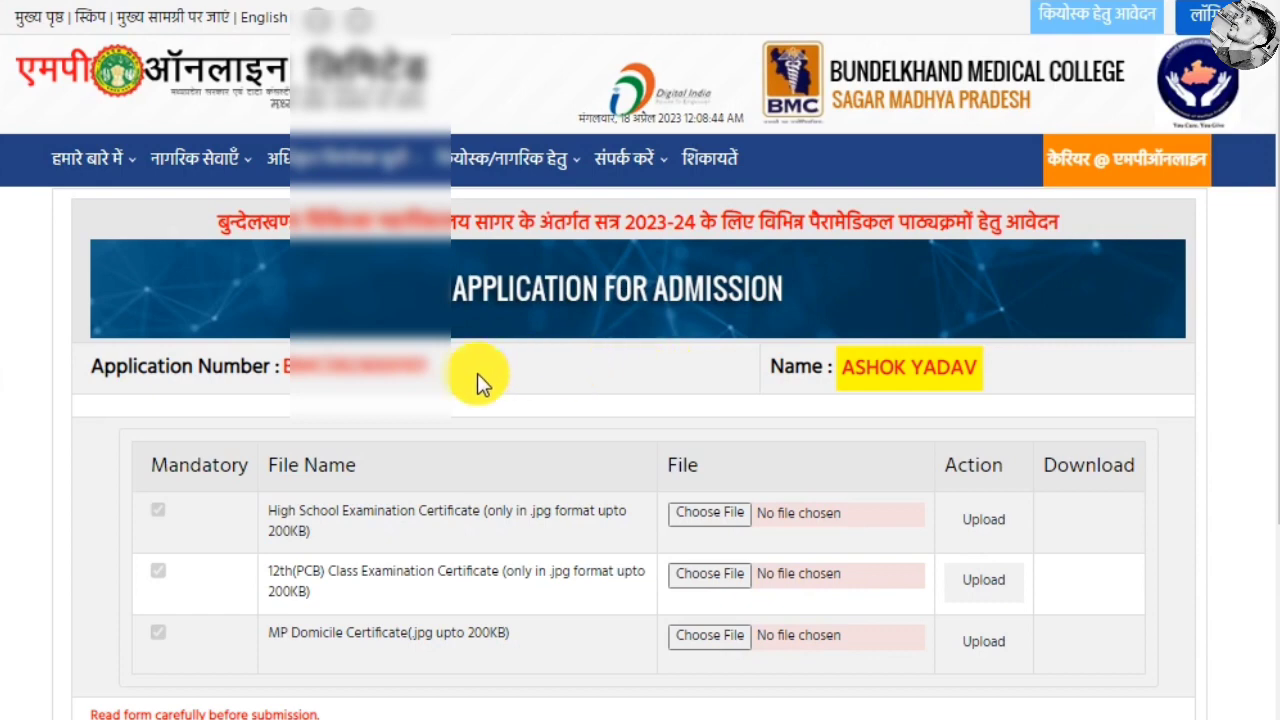
Step: Review the High School, 12th (PCB) and MP Domicile requirements, upload the certificates and submit them
scroll(485, 381, down, 1)
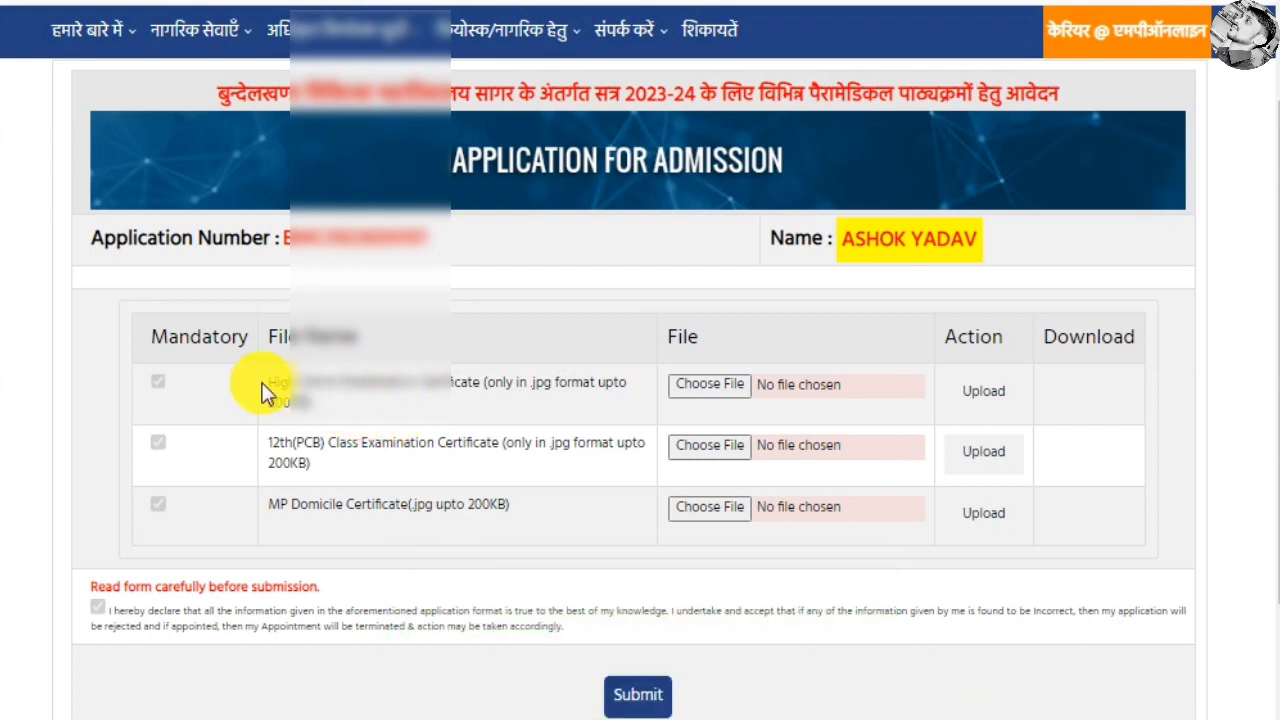
drag(268, 388, 466, 410)
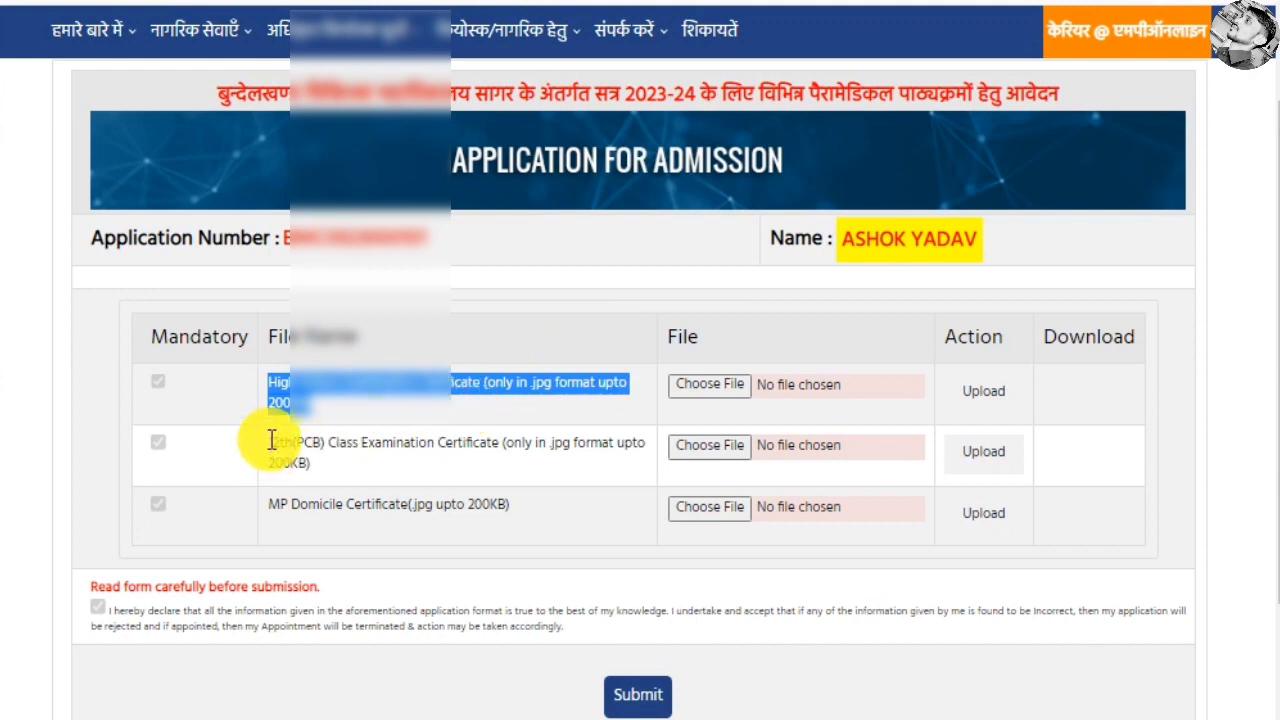
drag(271, 437, 362, 467)
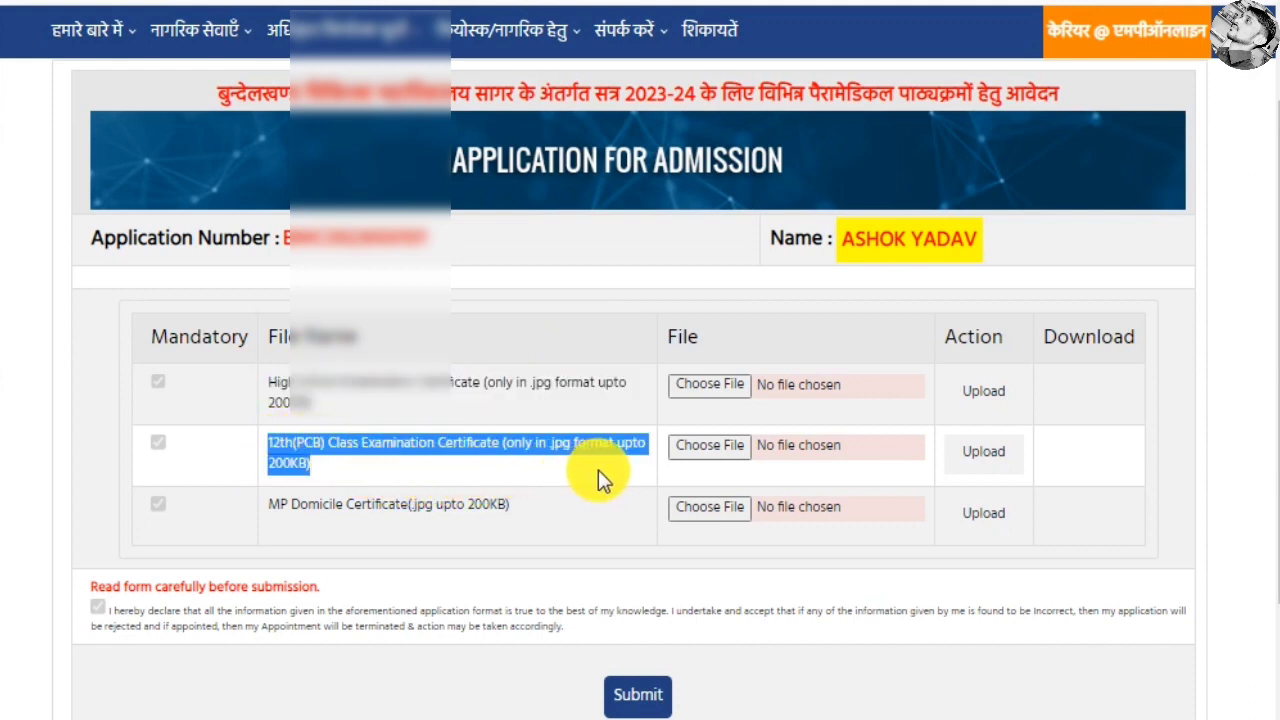
click(327, 468)
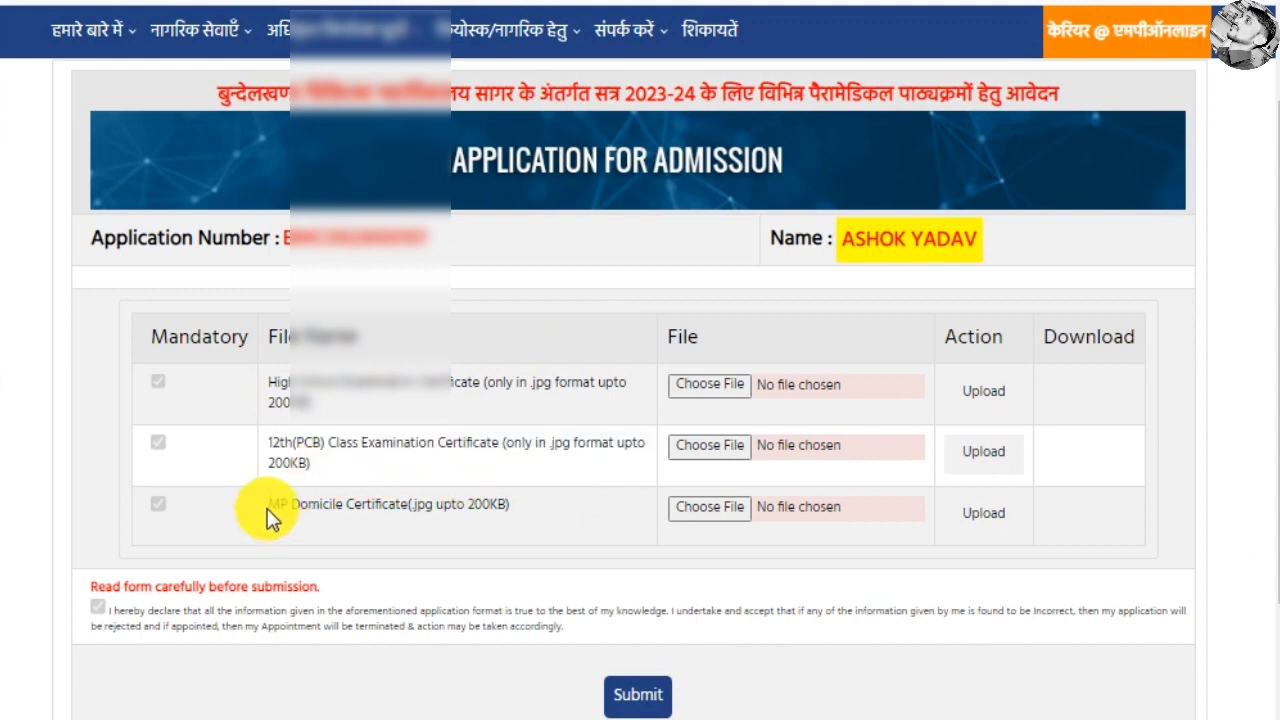
drag(267, 508, 517, 520)
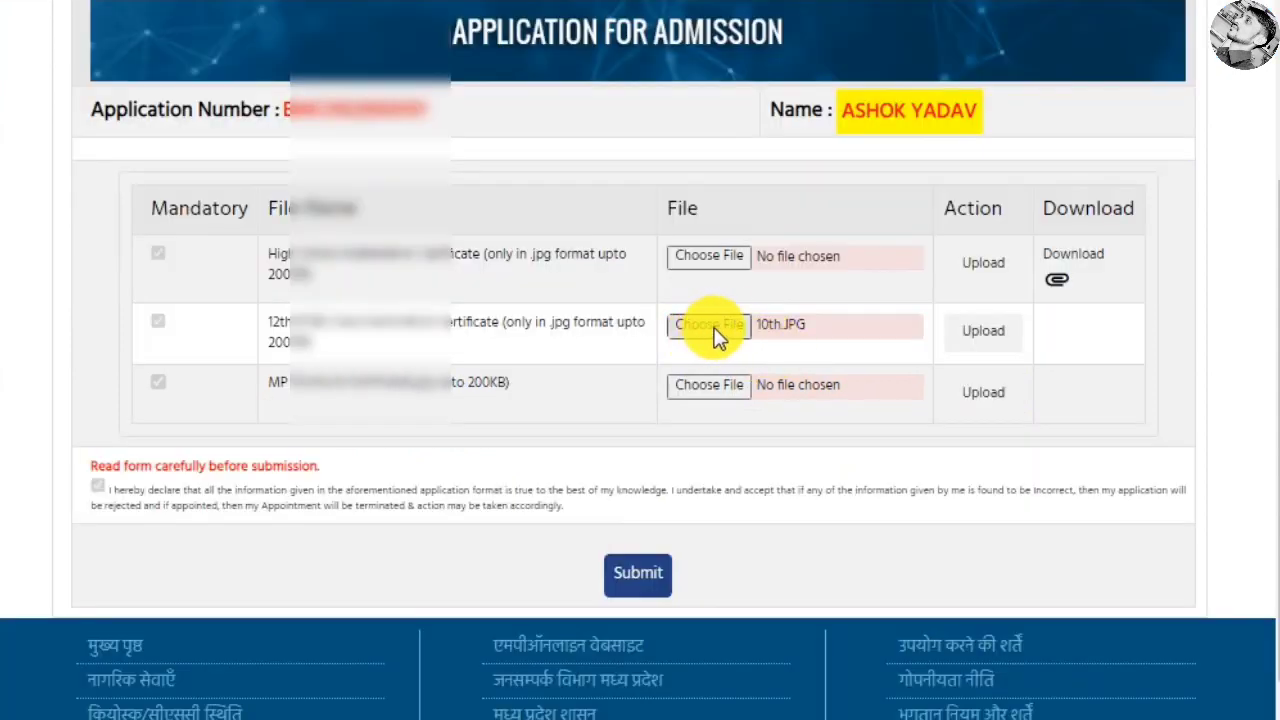
click(984, 333)
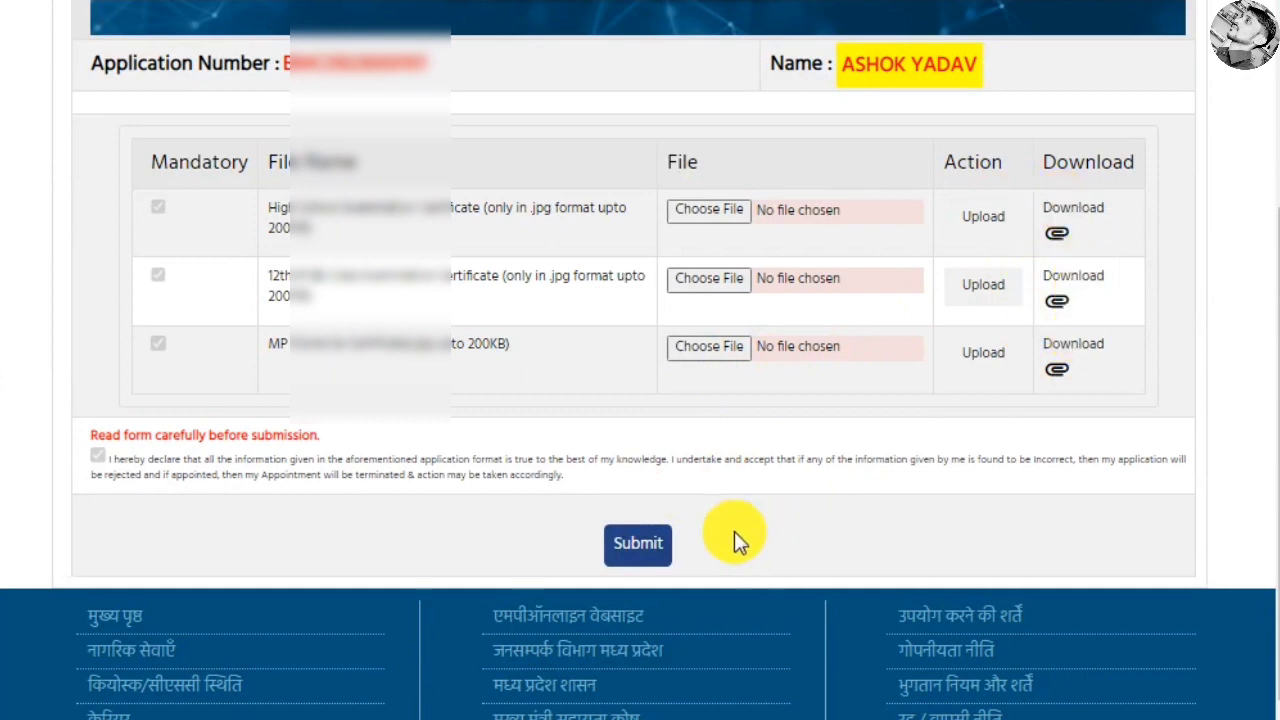
click(643, 541)
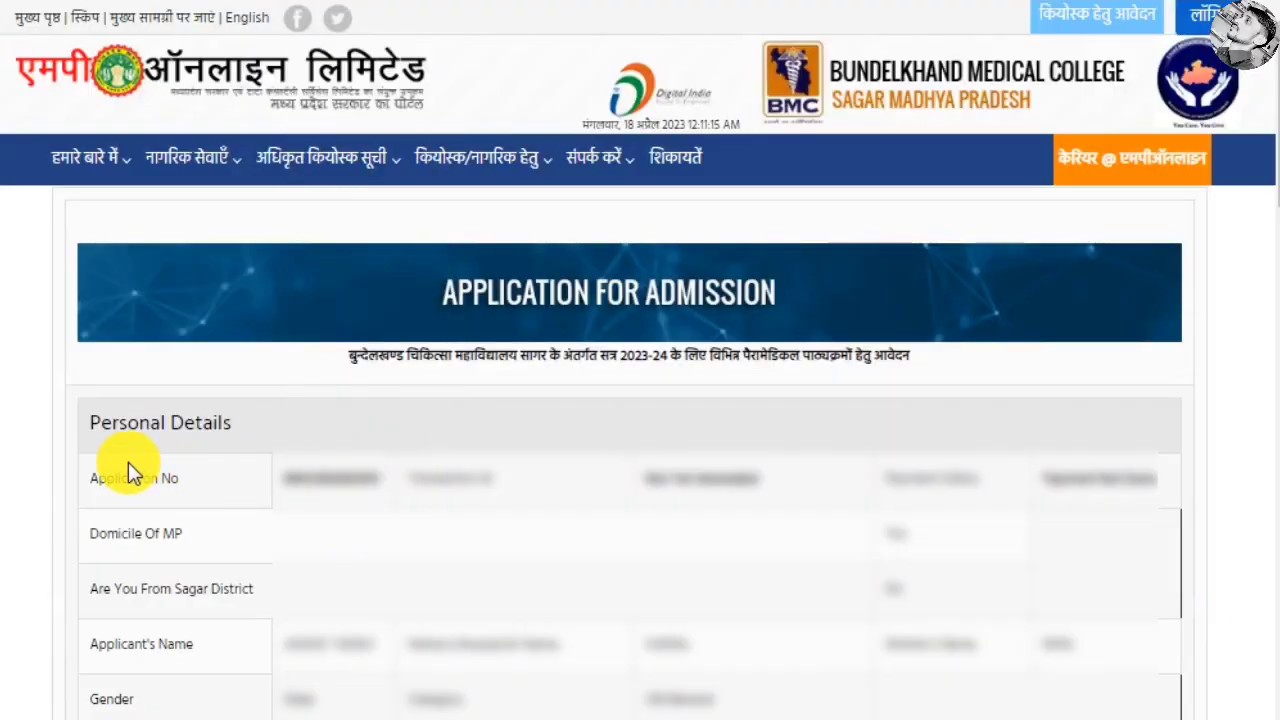
Step: Review the application preview, noting the Application No and the ₹ 800 total amount
drag(92, 480, 363, 477)
click(372, 482)
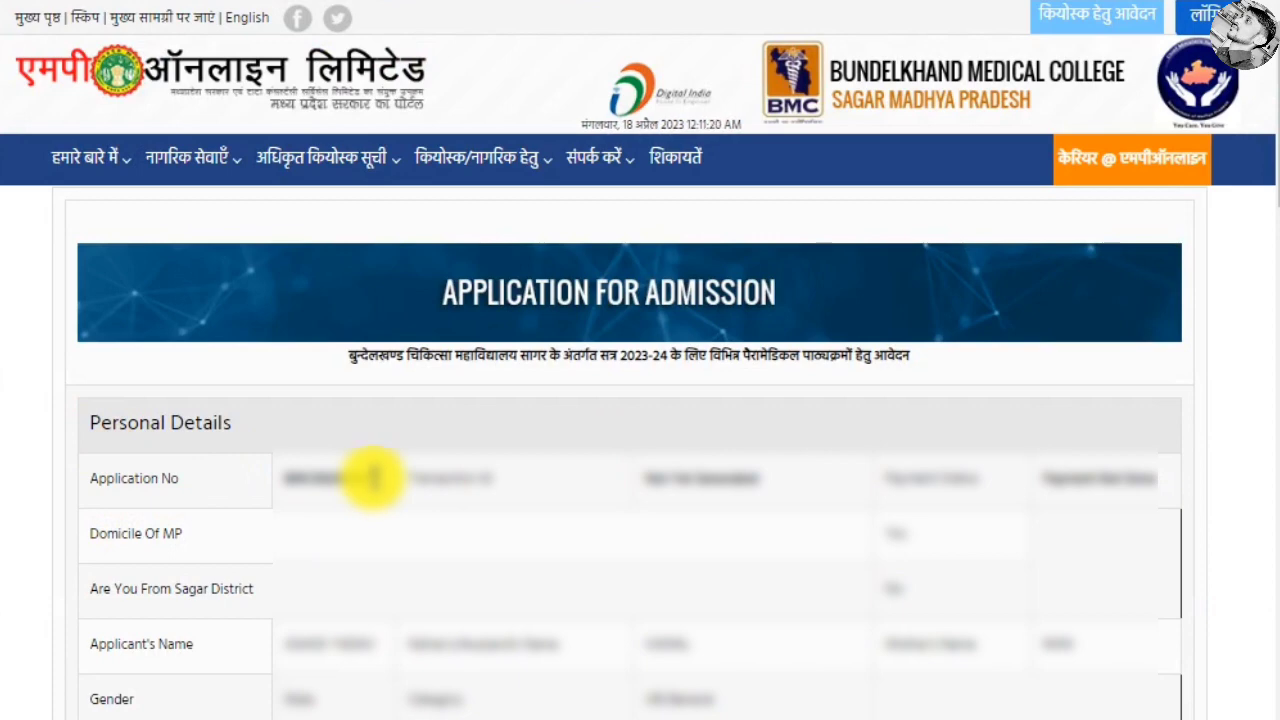
double_click(373, 479)
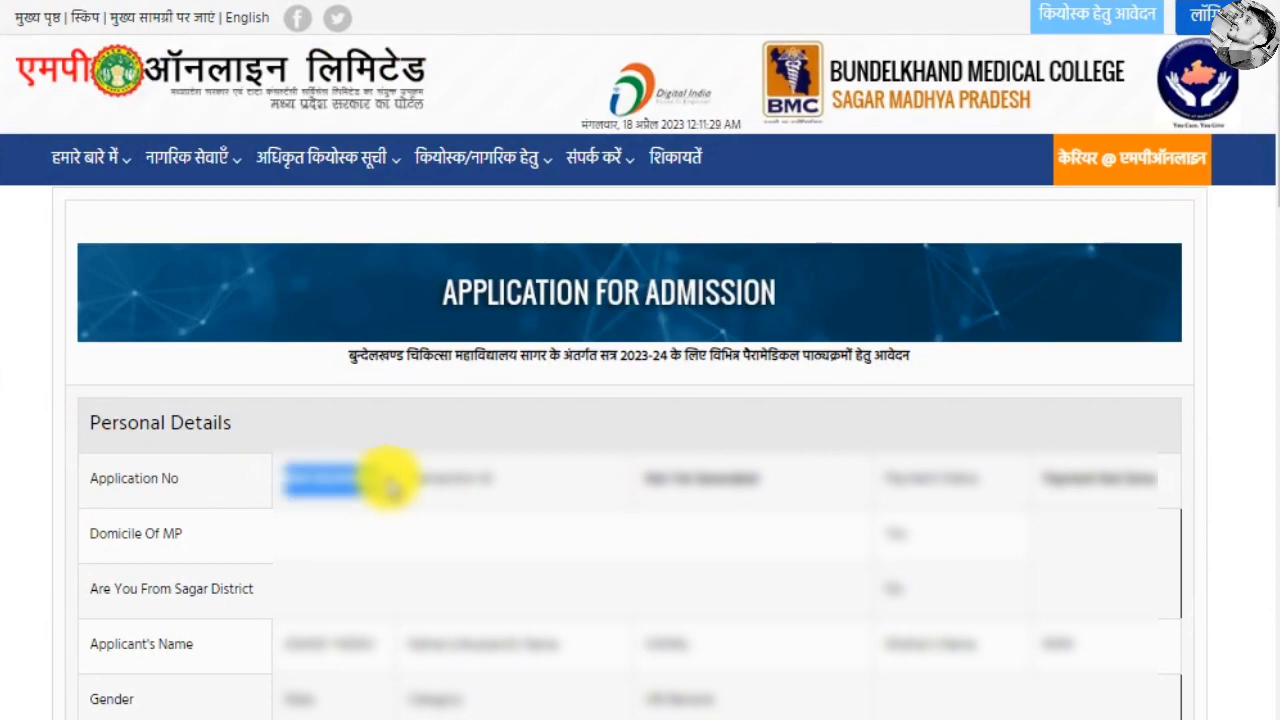
scroll(491, 274, down, 10)
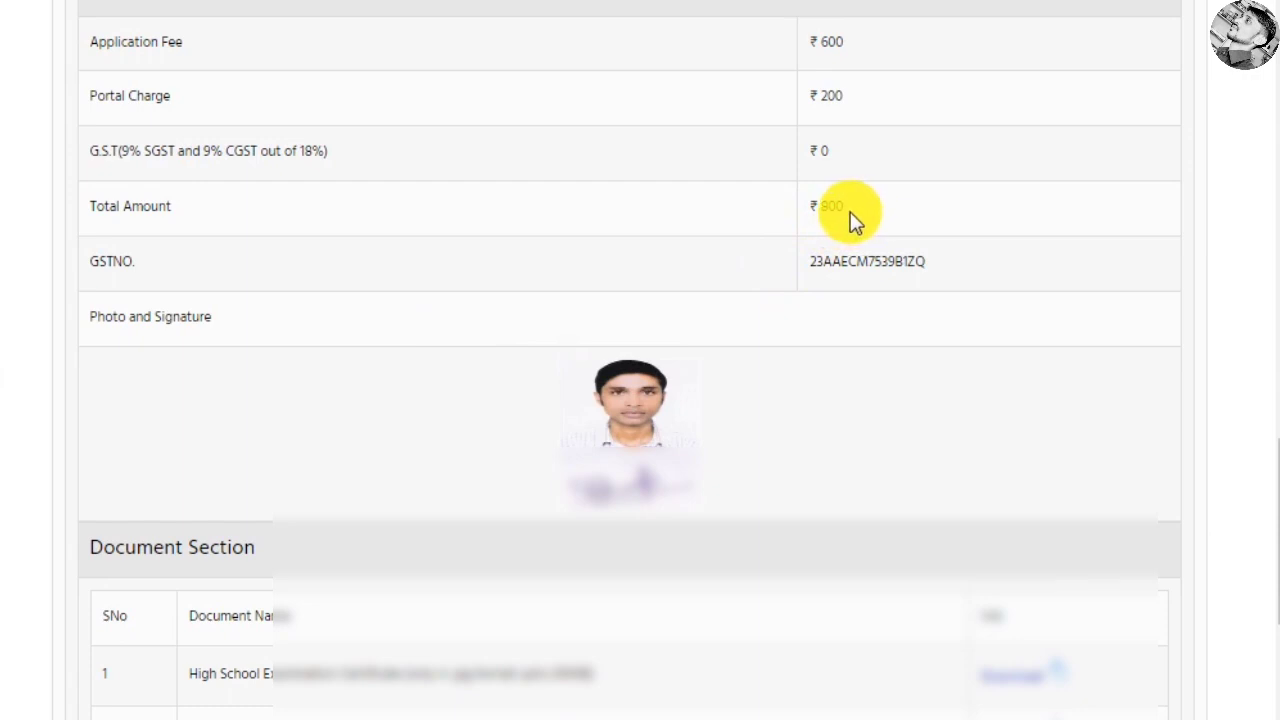
drag(846, 209, 808, 226)
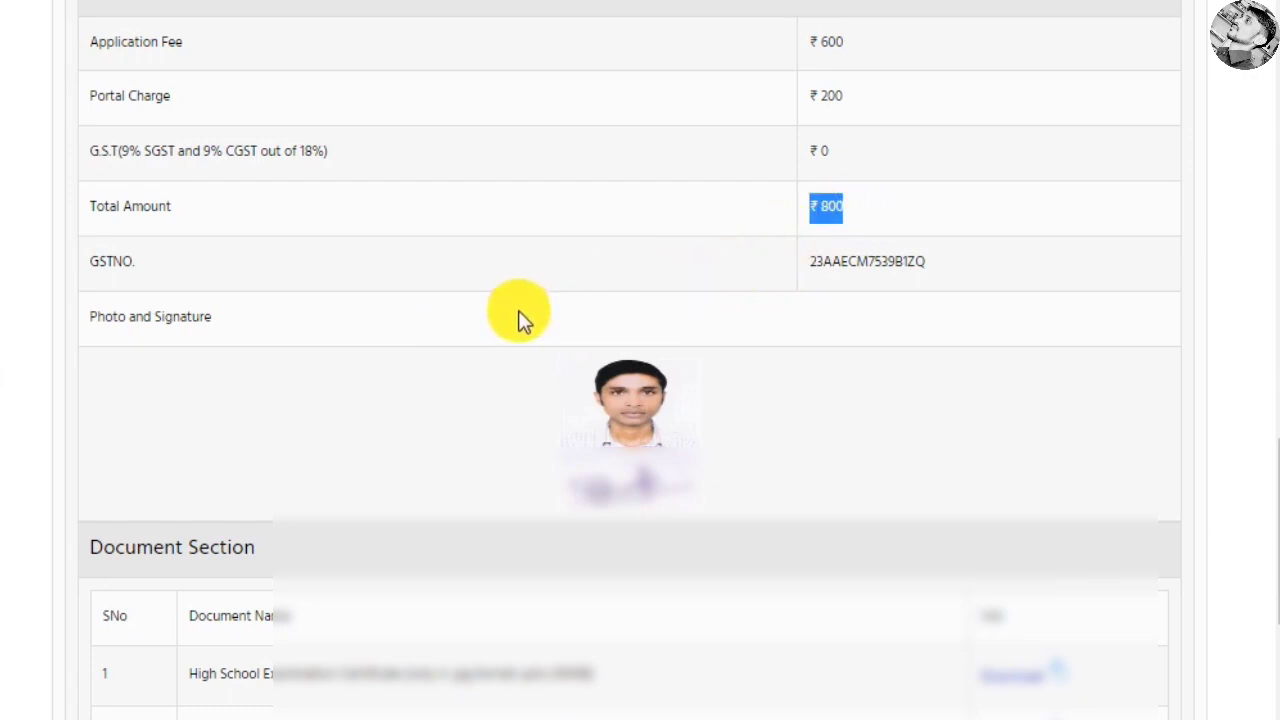
scroll(539, 317, down, 6)
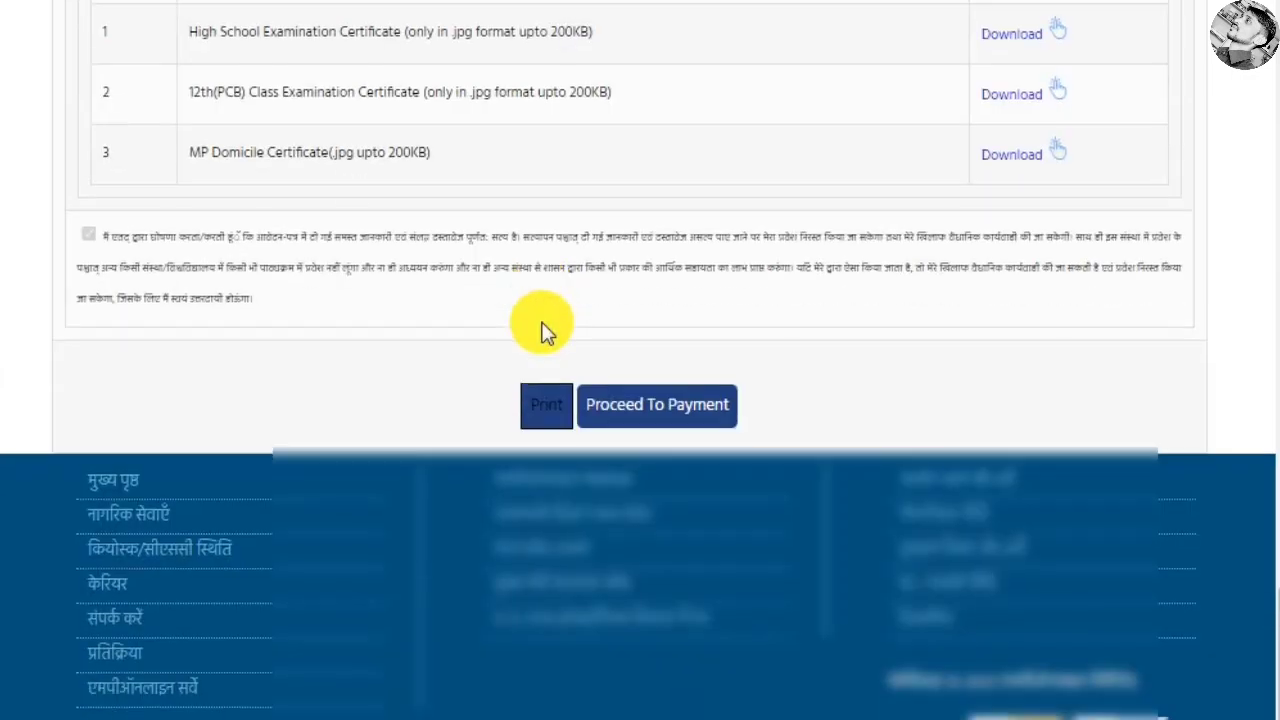
Step: Print the preview, then proceed to payment and confirm in the dialog
click(546, 410)
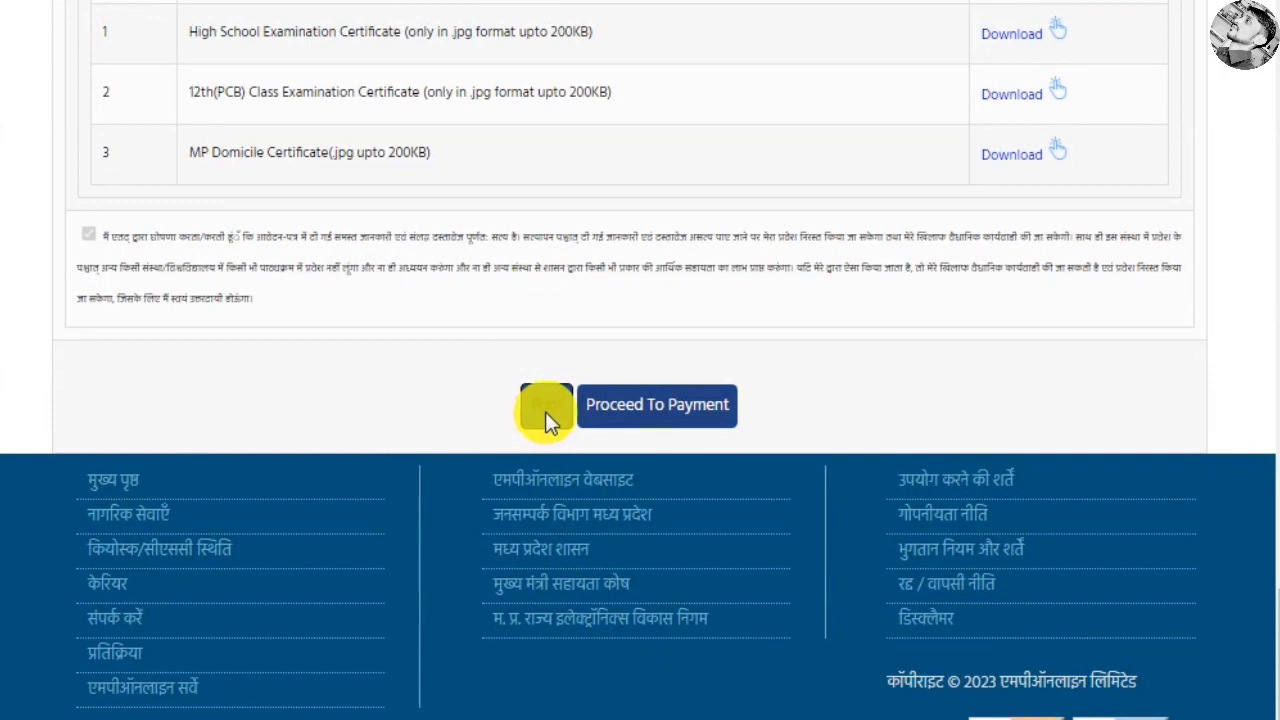
click(652, 408)
click(771, 74)
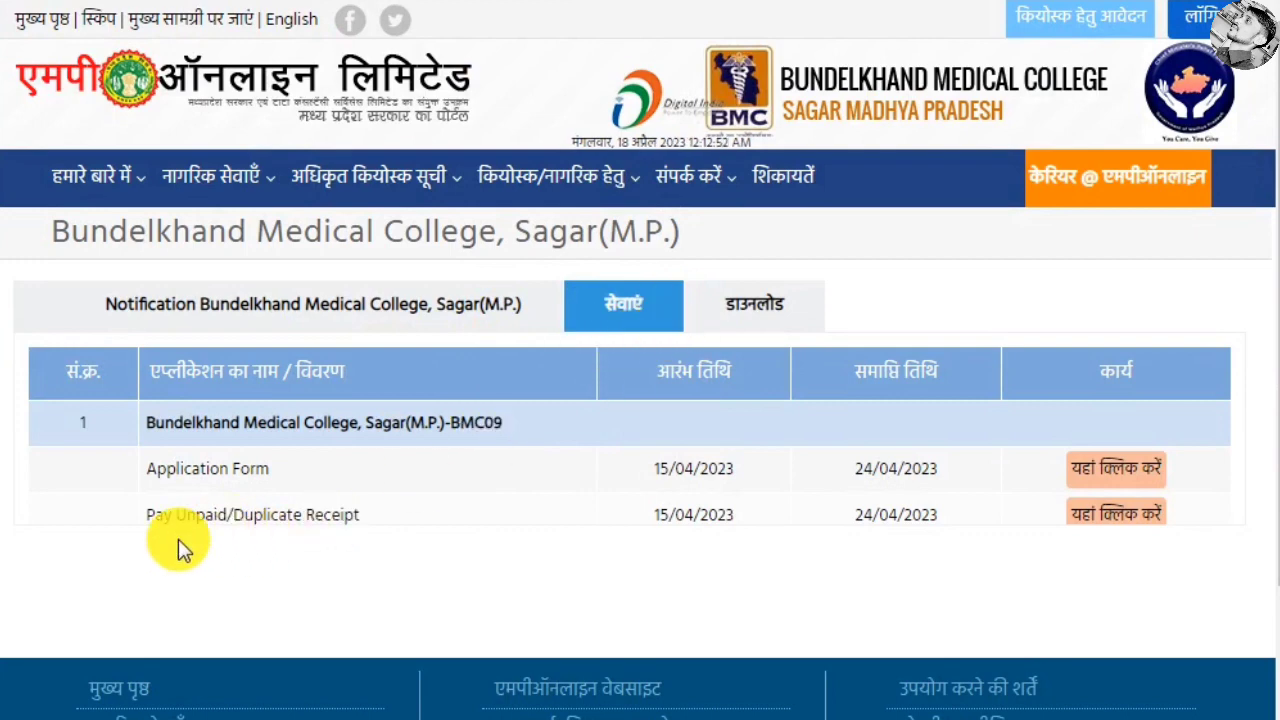
Step: Open the Pay Unpaid/Duplicate Receipt service from the college's services list
drag(145, 518, 357, 528)
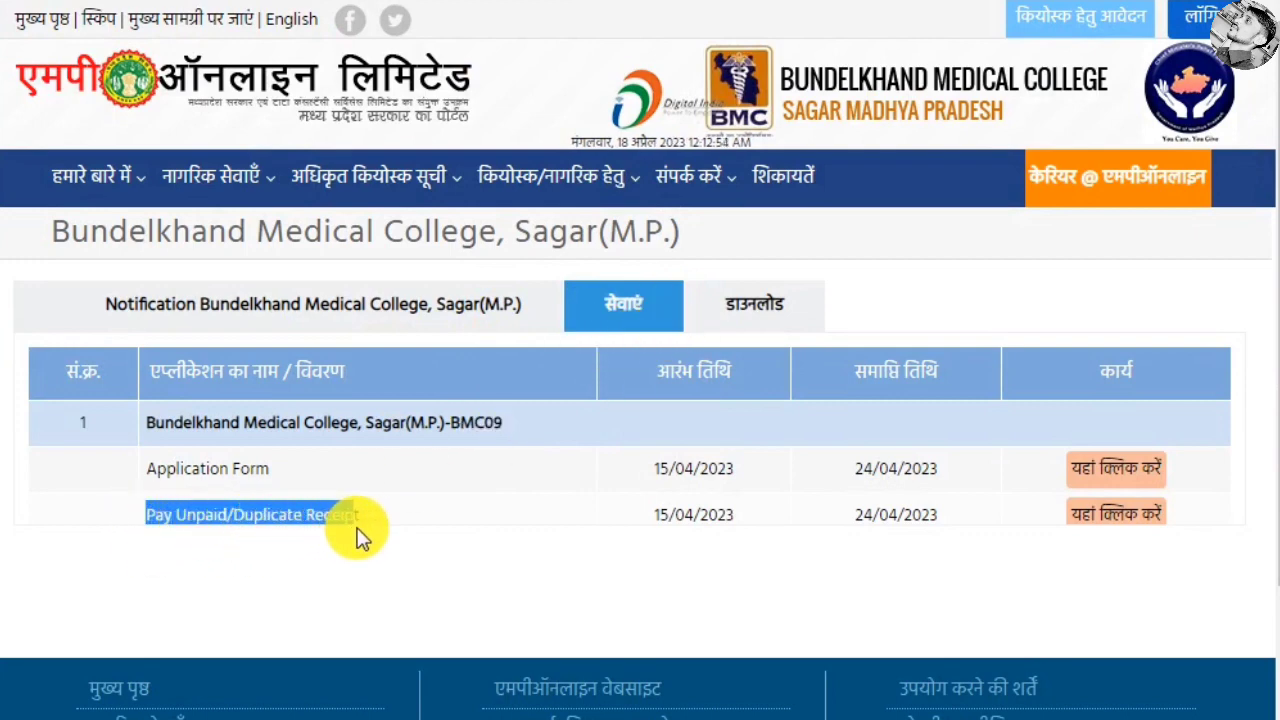
click(410, 518)
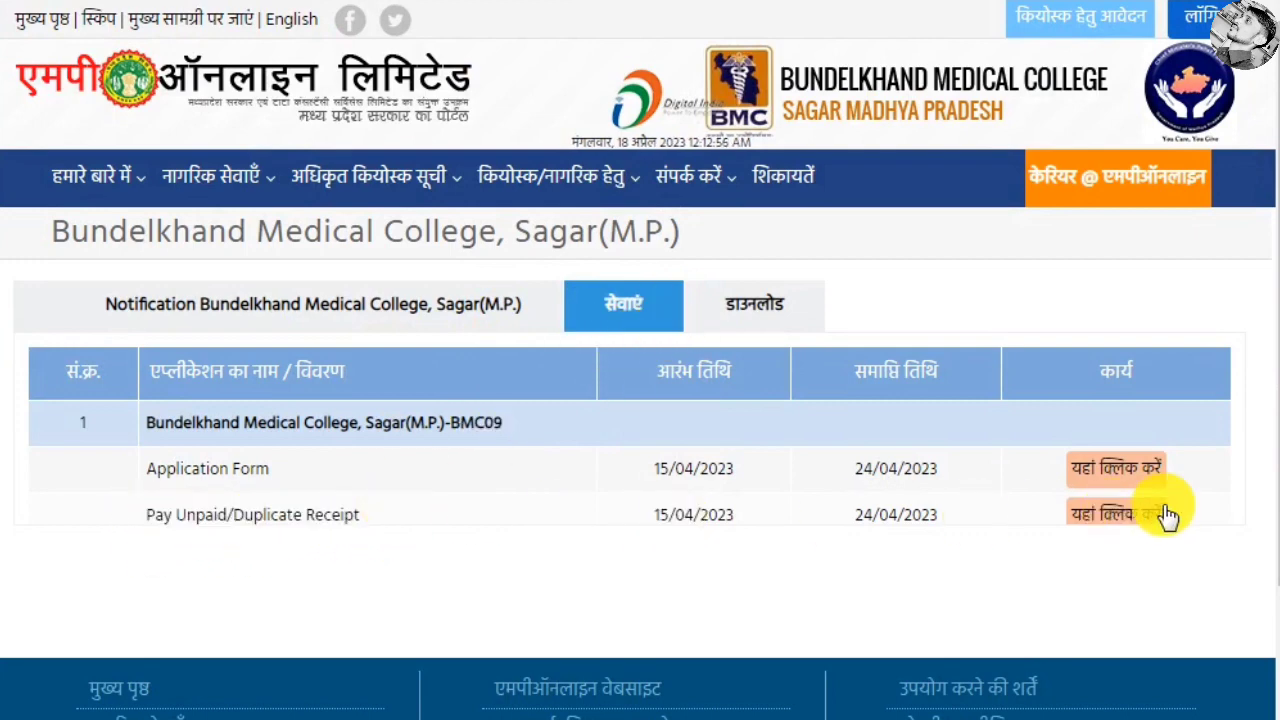
click(1128, 516)
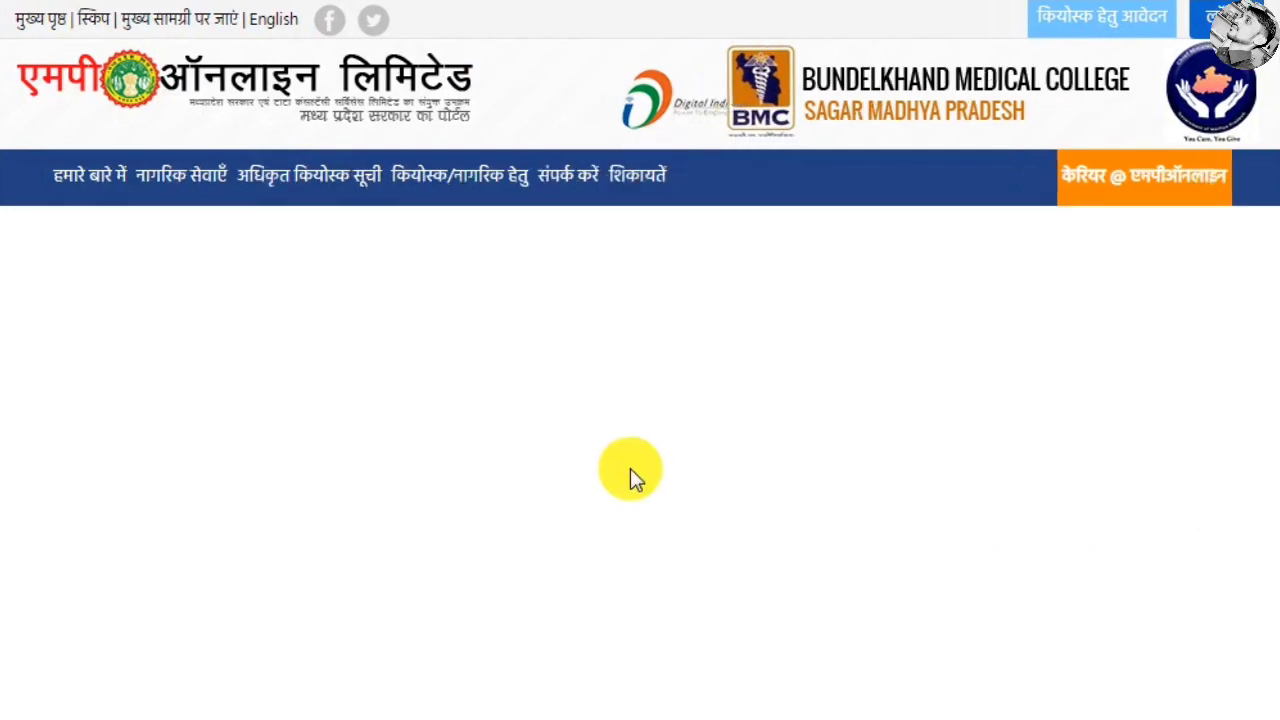
Step: Step through the receipt form's Application Number, Date of Birth and captcha fields
click(791, 334)
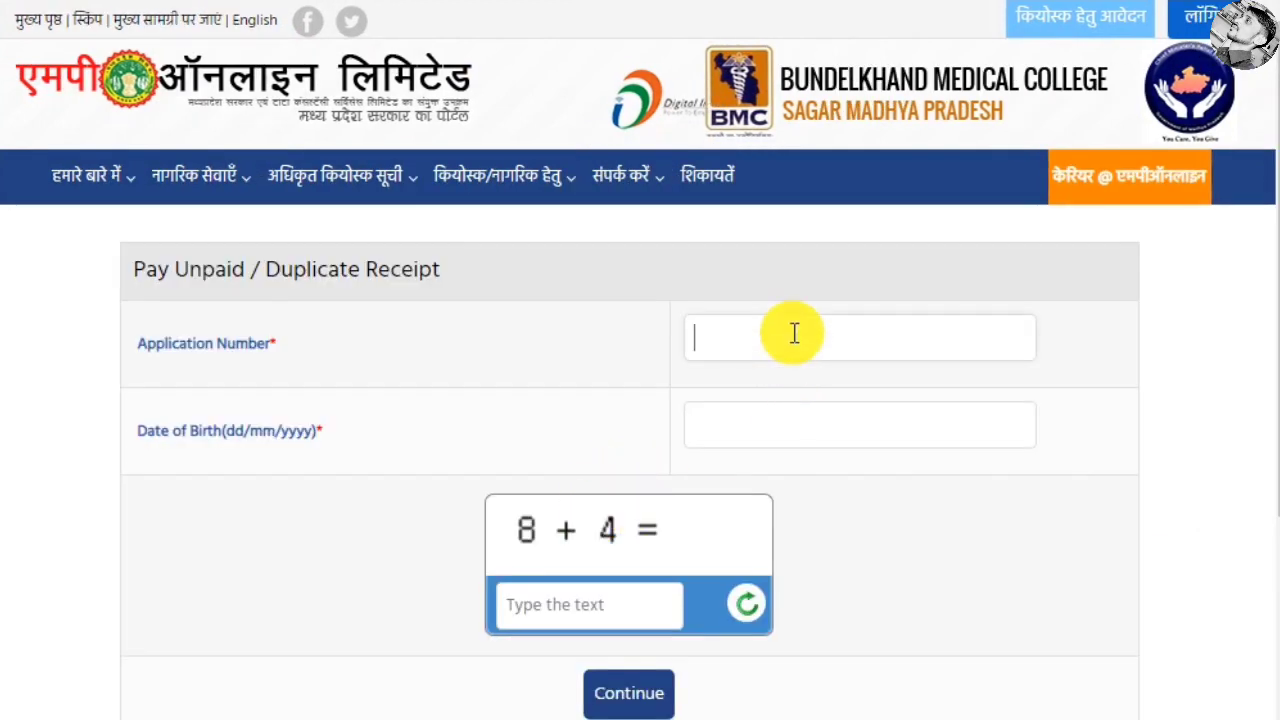
click(731, 444)
click(629, 591)
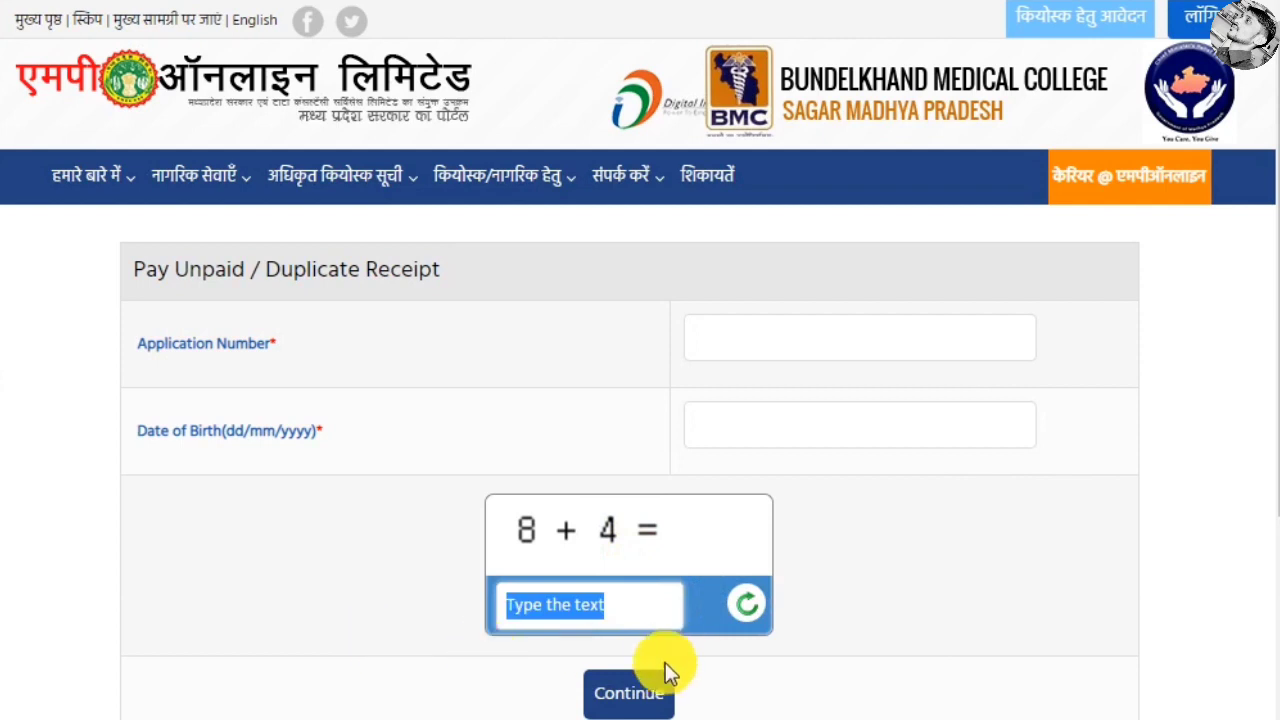
scroll(846, 513, down, 2)
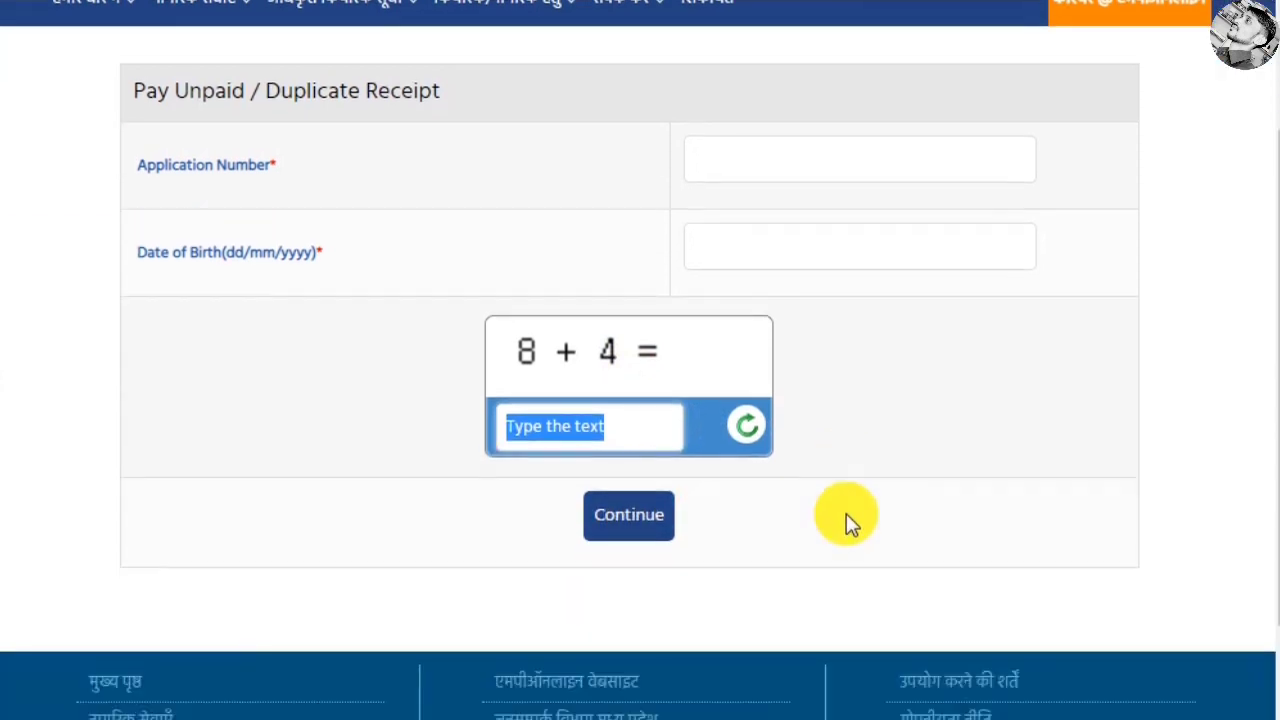
scroll(843, 498, up, 3)
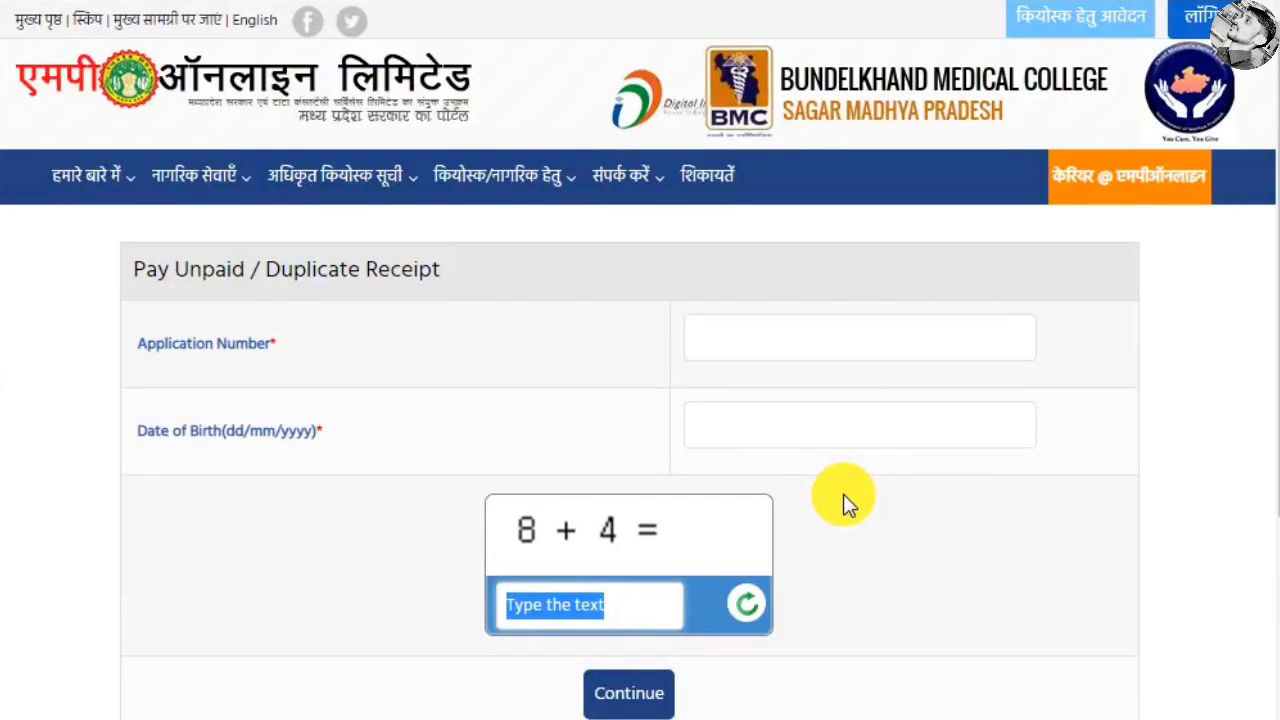